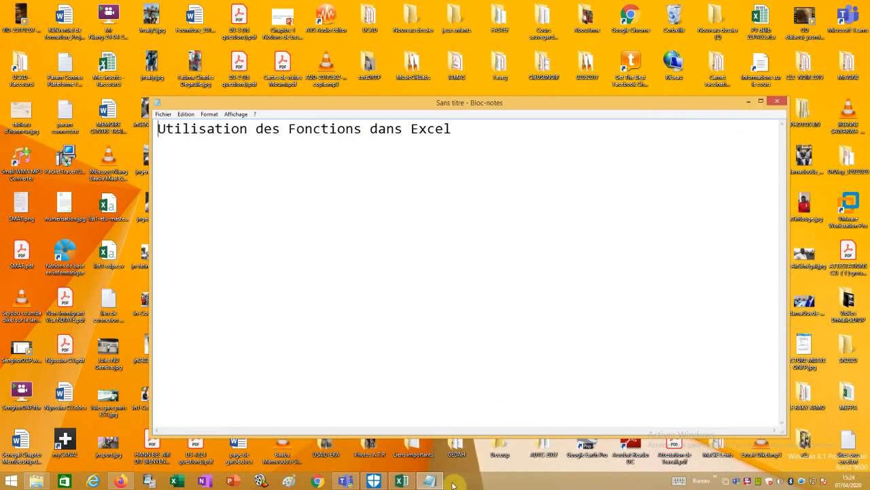
# - Switch to the Excel workbook that holds the pupils' grades table
pyautogui.click(404, 482)
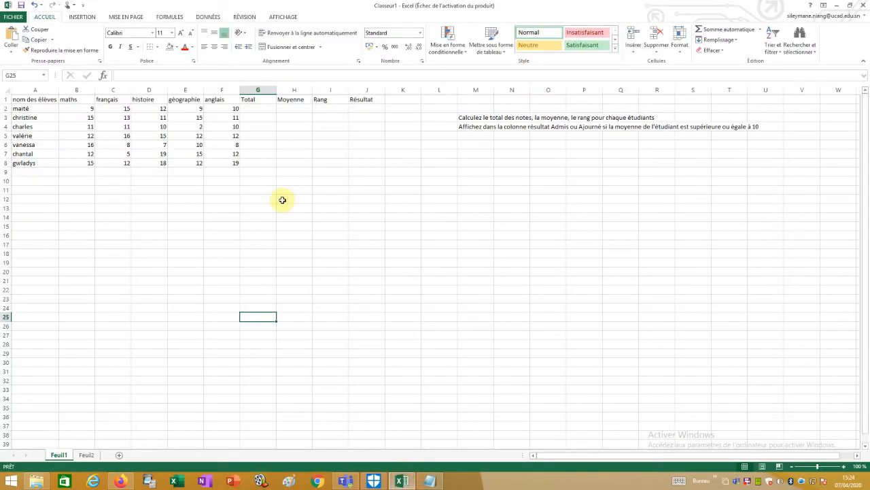
pyautogui.click(282, 200)
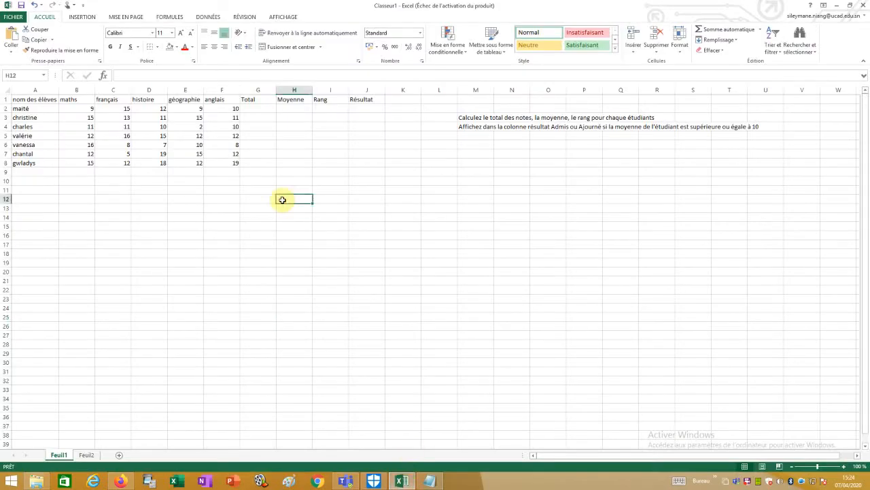
pyautogui.click(31, 181)
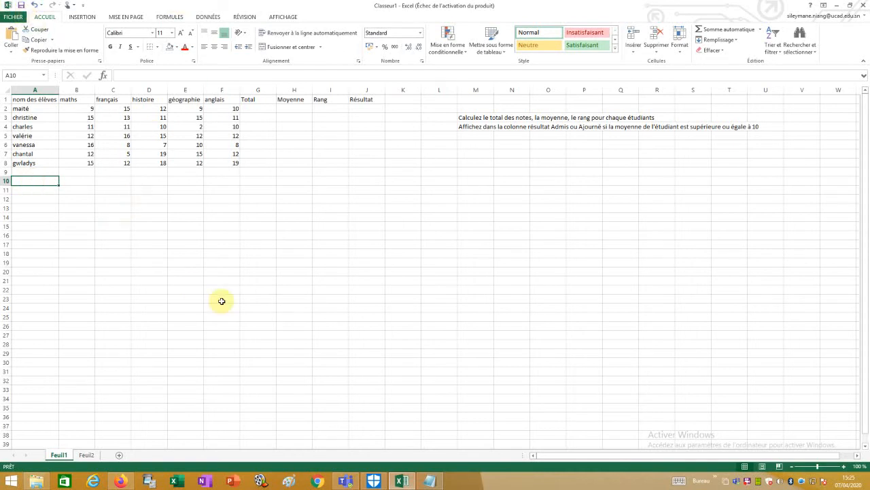
pyautogui.click(156, 252)
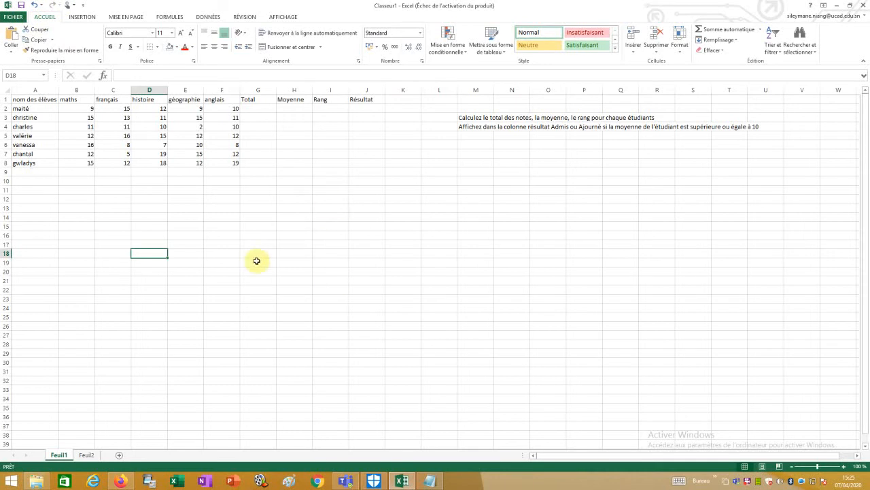
# - Save the workbook in the Documents folder as "Relevé de notes" in Excel workbook format
pyautogui.click(19, 18)
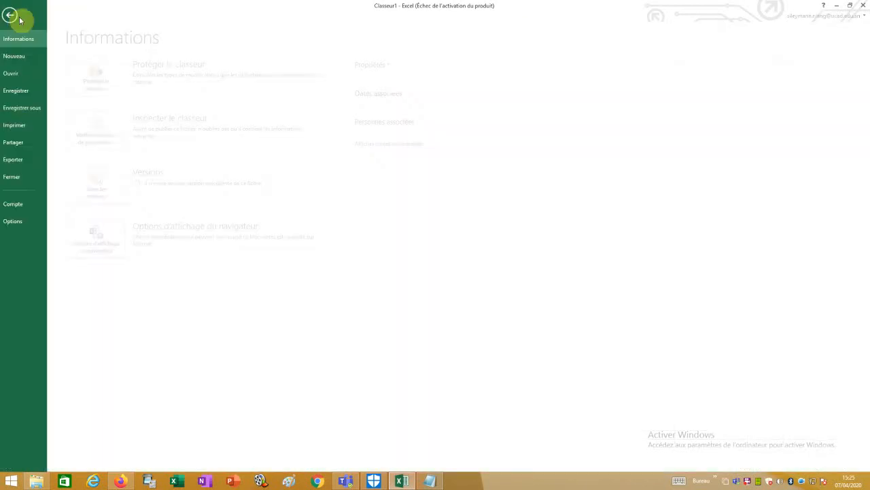
pyautogui.click(27, 108)
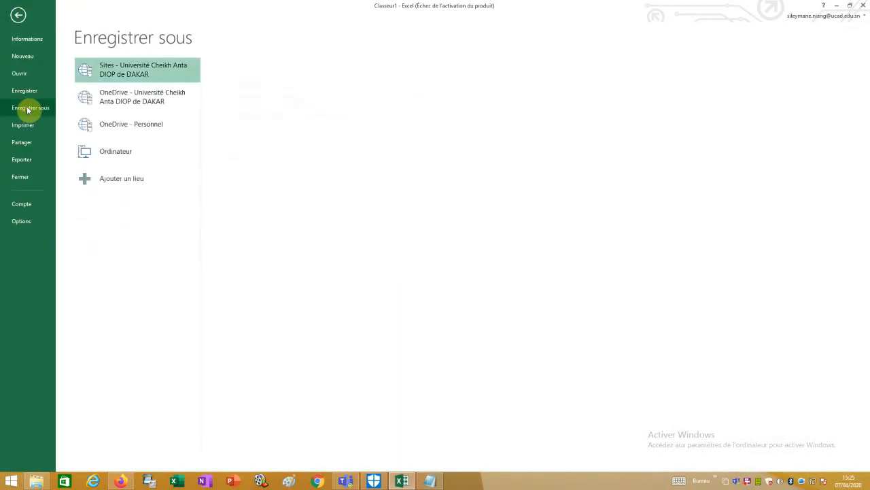
pyautogui.doubleClick(115, 179)
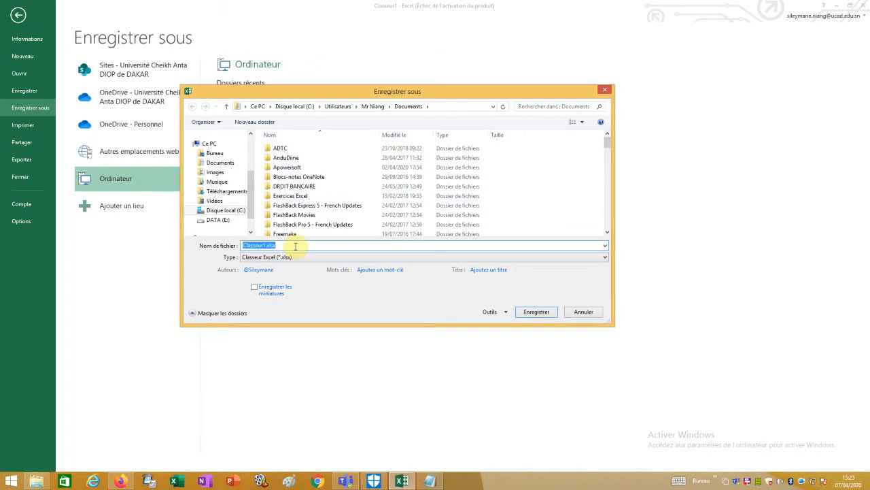
pyautogui.write('Relevé de notes')
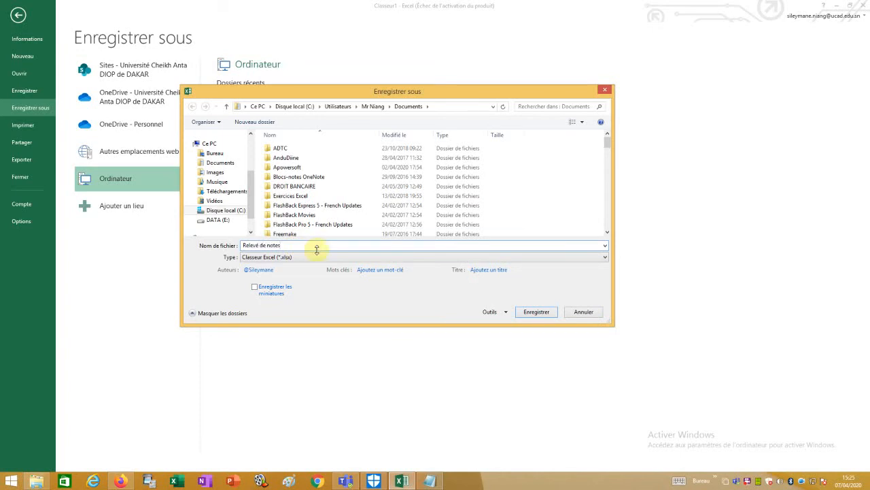
pyautogui.click(544, 312)
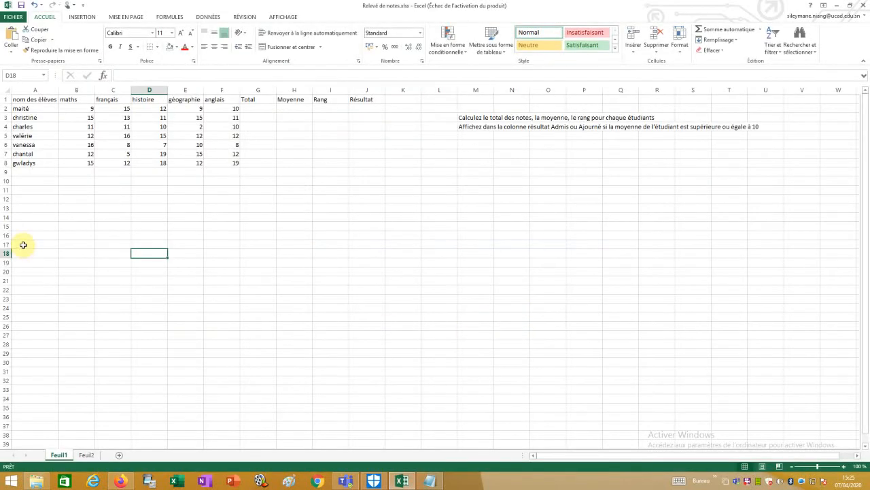
# - Look over the Total, Moyenne, Rang and Résultat columns of the grades table
pyautogui.click(257, 110)
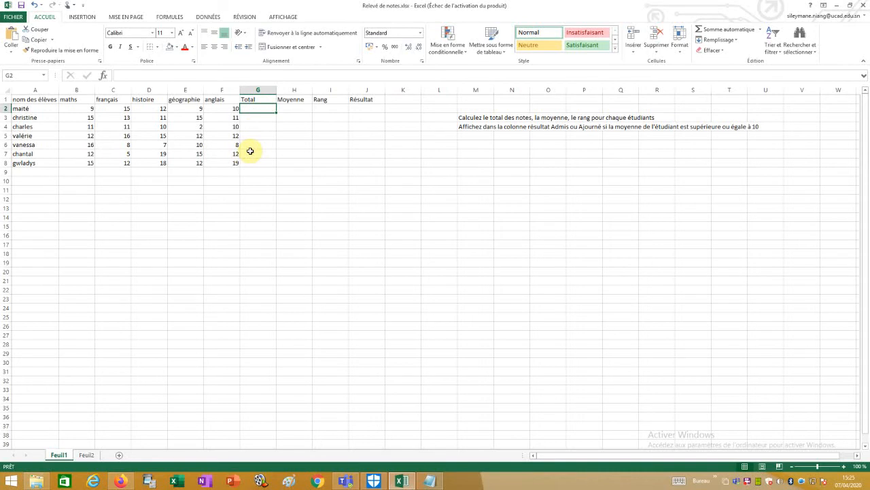
pyautogui.click(295, 107)
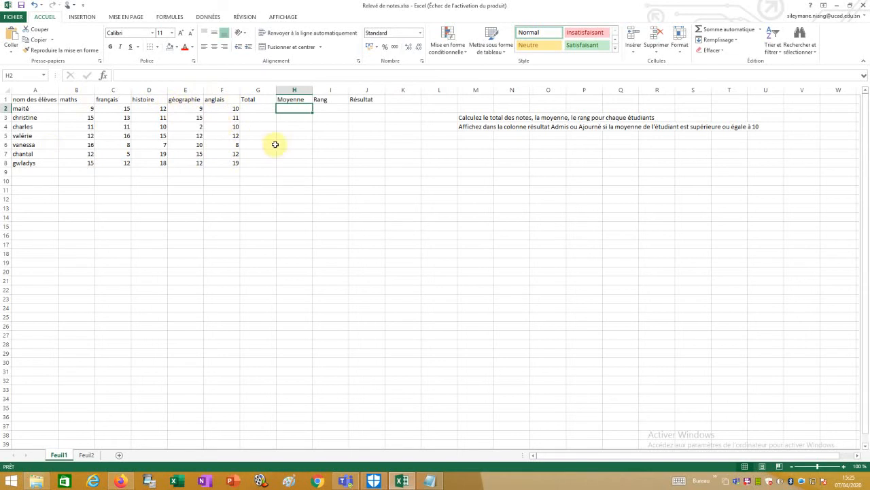
pyautogui.click(261, 89)
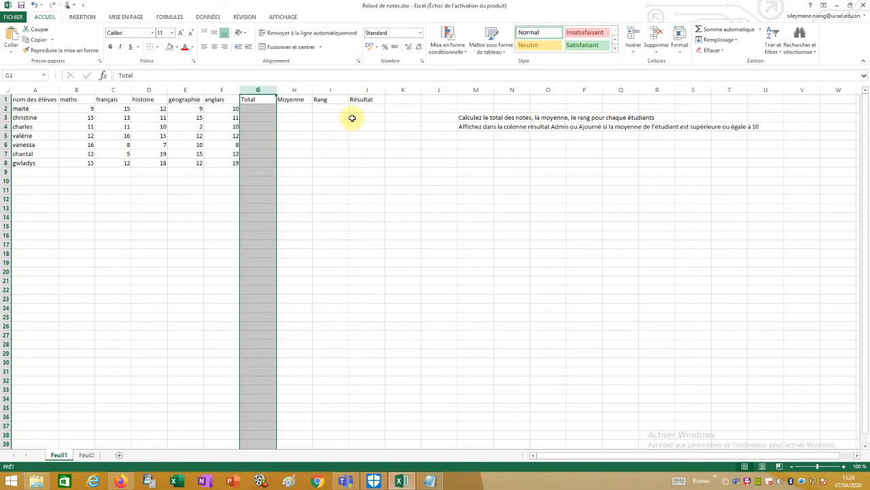
pyautogui.click(324, 90)
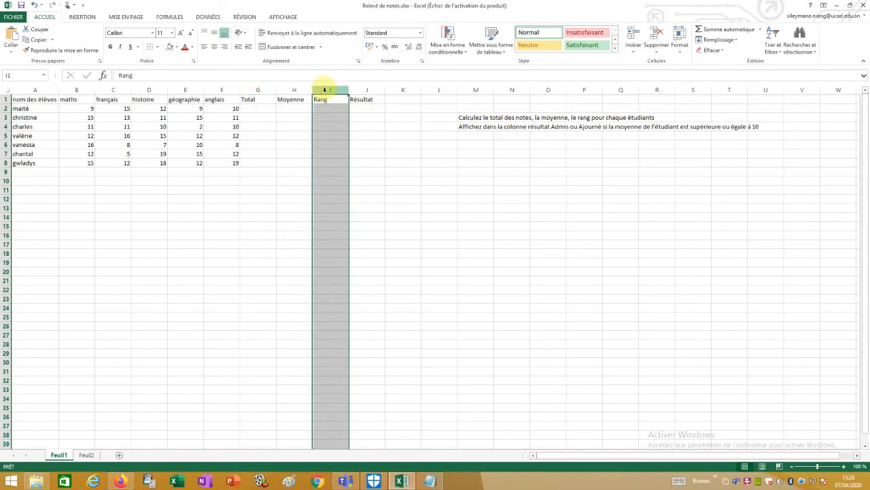
pyautogui.click(367, 89)
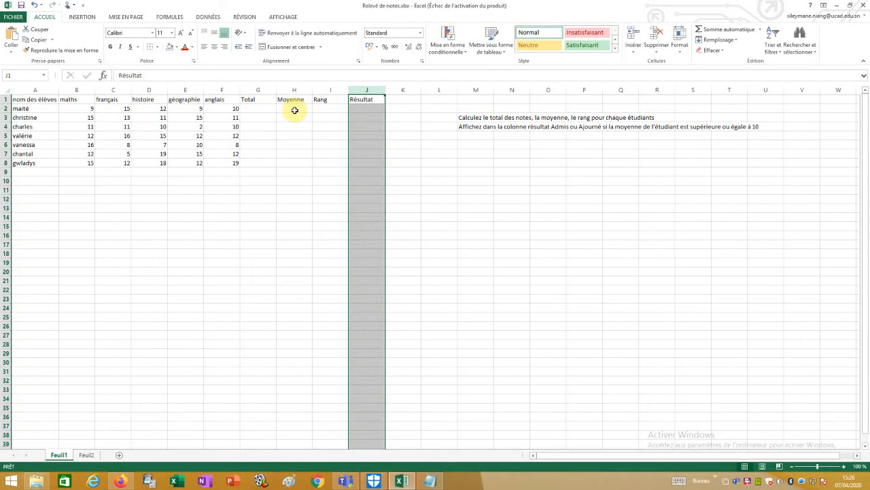
pyautogui.click(373, 109)
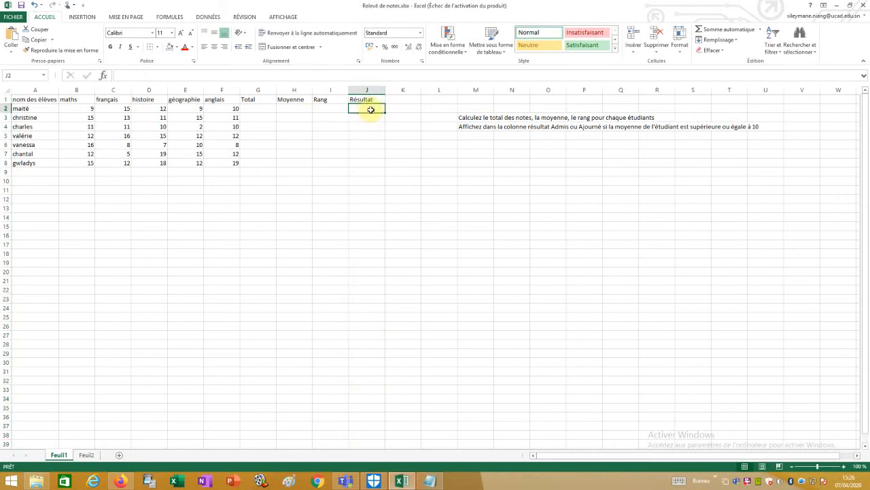
pyautogui.click(233, 198)
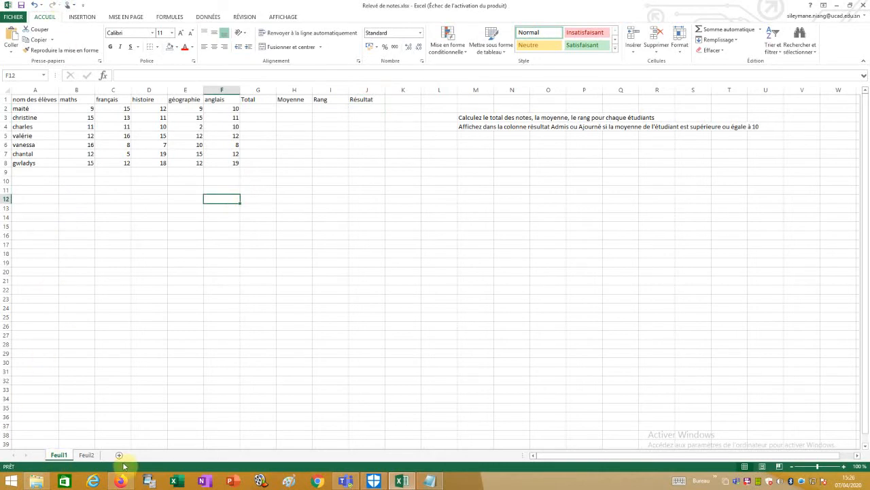
# - Rename the Feuil1 sheet as "Notes"
pyautogui.rightClick(58, 458)
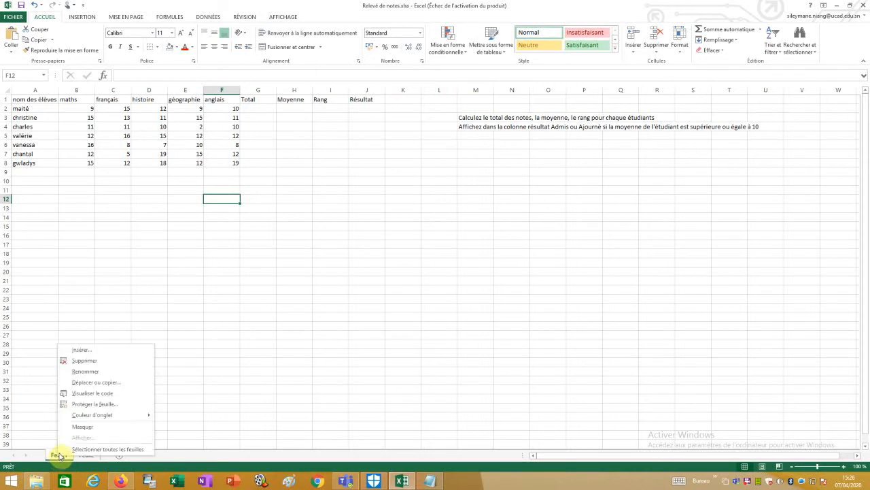
pyautogui.click(83, 371)
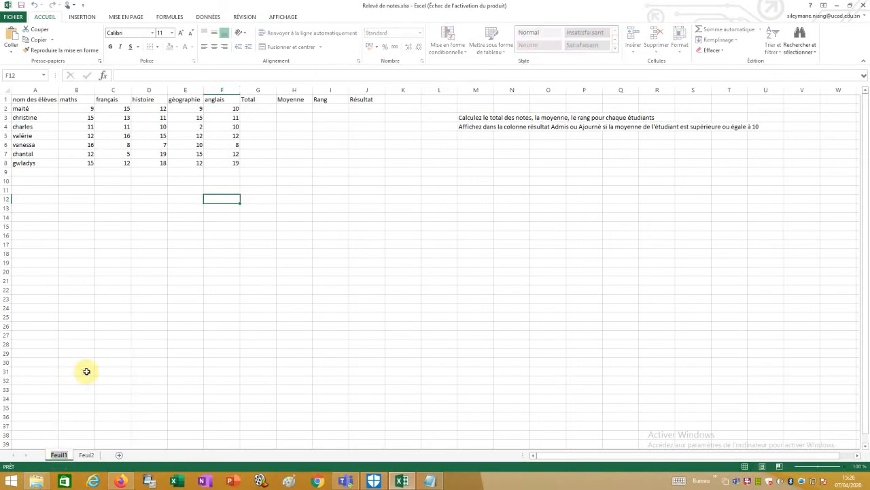
pyautogui.write('Relevé')
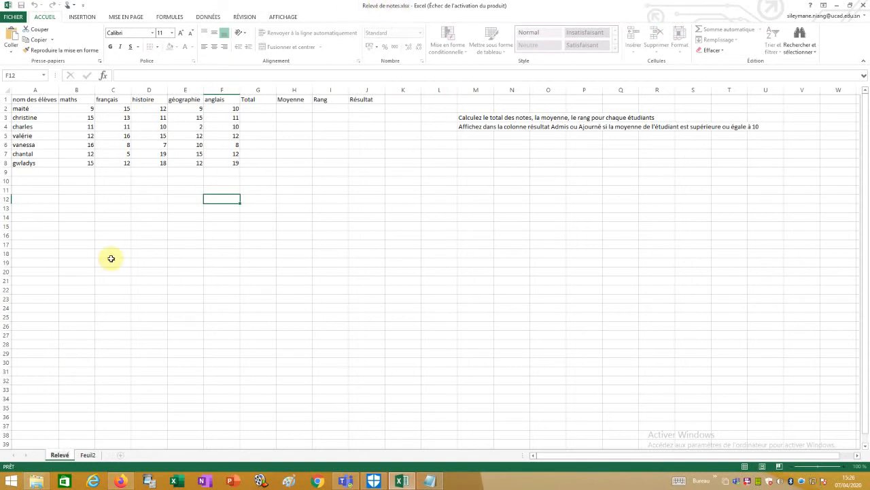
pyautogui.click(58, 454)
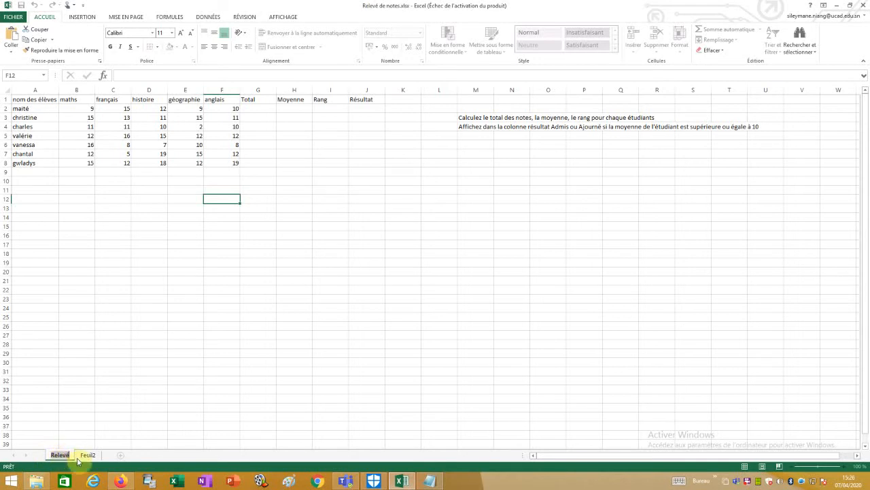
pyautogui.write('Note')
pyautogui.click(73, 457)
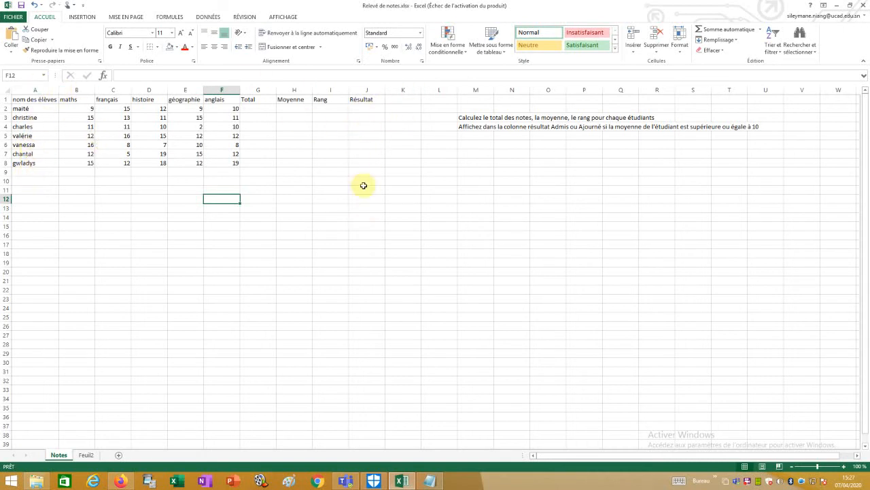
# - Switch to the Bloc-notes window and add the lines "Mode portrait" and "Mode horizontal" below the title
pyautogui.click(427, 481)
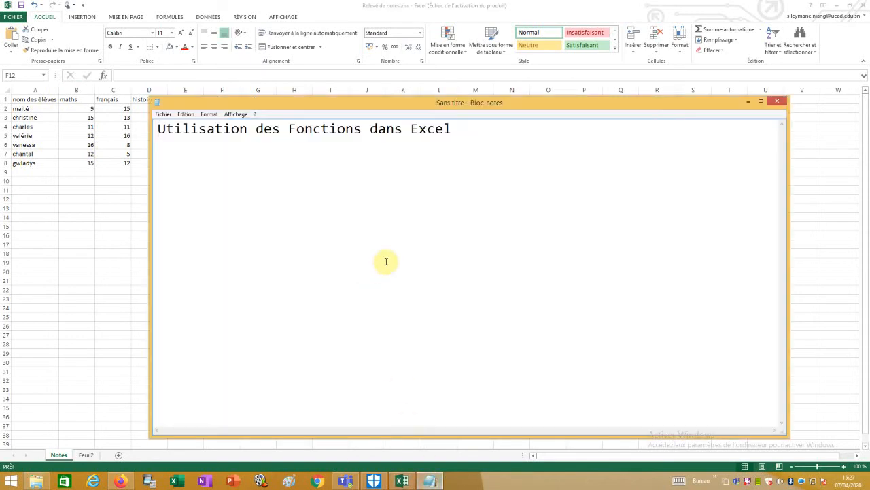
pyautogui.press('Return')
pyautogui.write('Mode po')
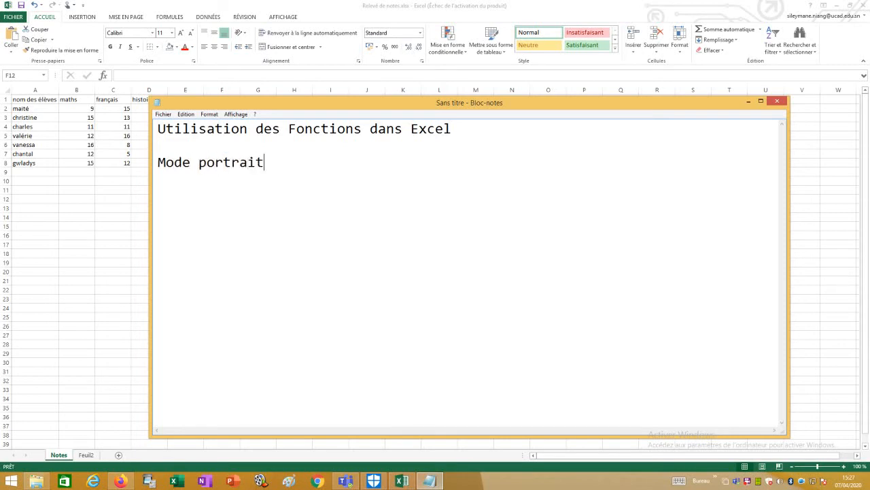
pyautogui.write('rtrait')
pyautogui.press('Return')
pyautogui.write('Mode hori')
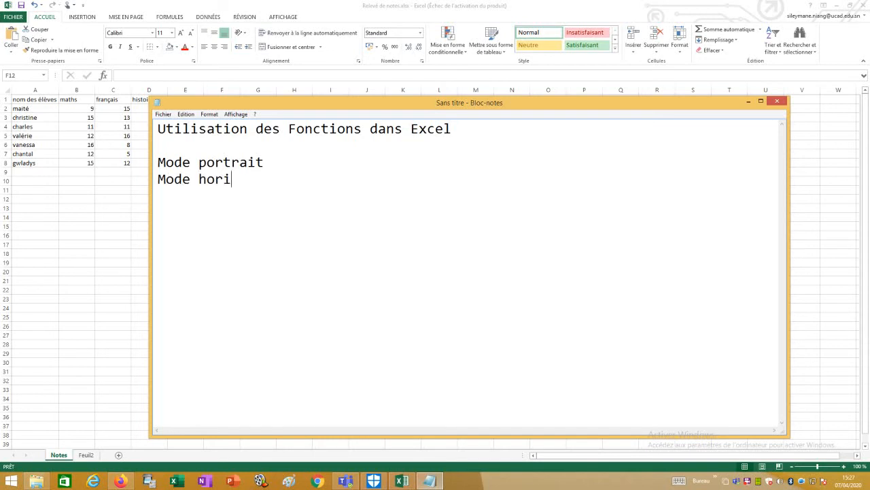
pyautogui.write('zontal')
# - Return to the Excel workbook and examine the table's columns one by one, from the pupil names to Résultat
pyautogui.hotkey('alt', 'Tab')
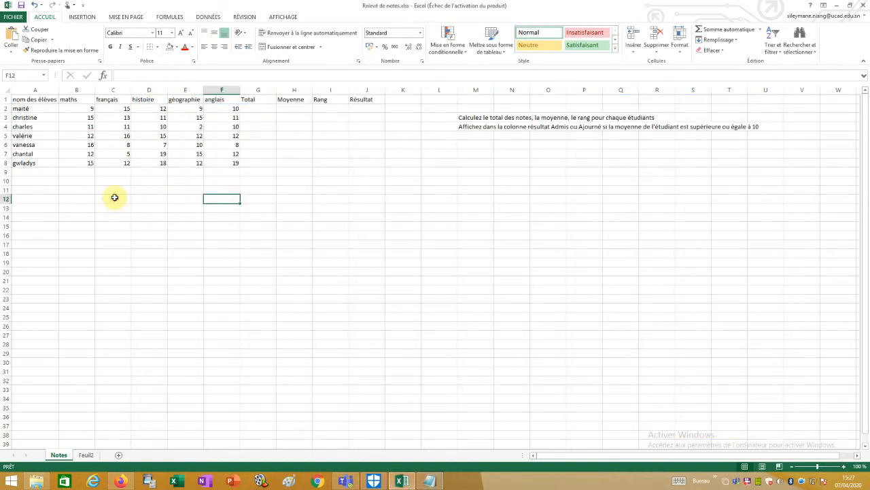
pyautogui.click(37, 90)
pyautogui.click(76, 90)
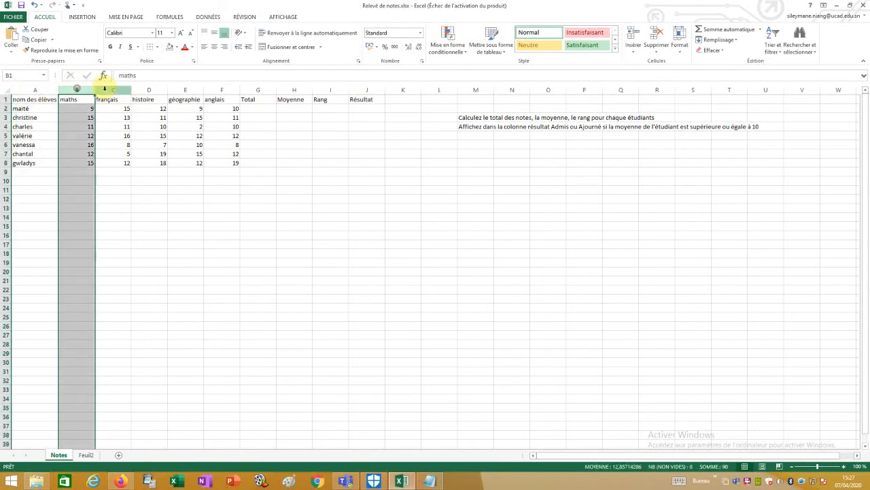
pyautogui.click(124, 89)
pyautogui.click(152, 89)
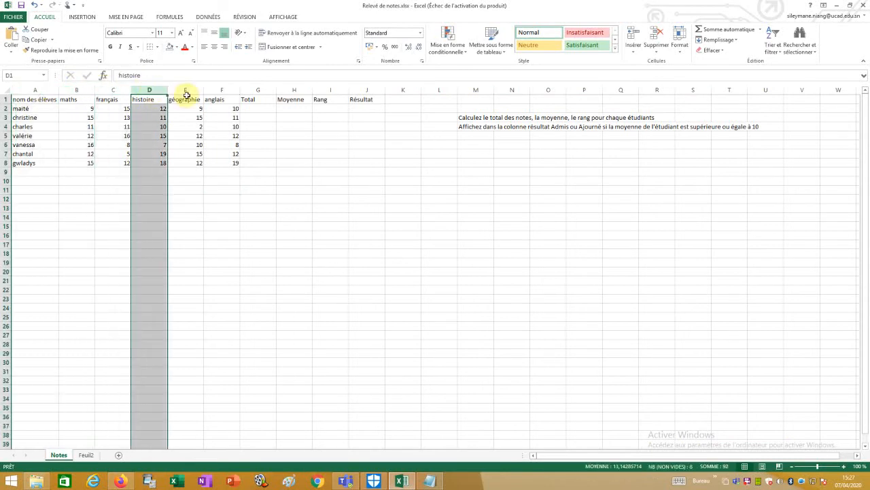
pyautogui.click(191, 89)
pyautogui.click(229, 89)
pyautogui.click(255, 89)
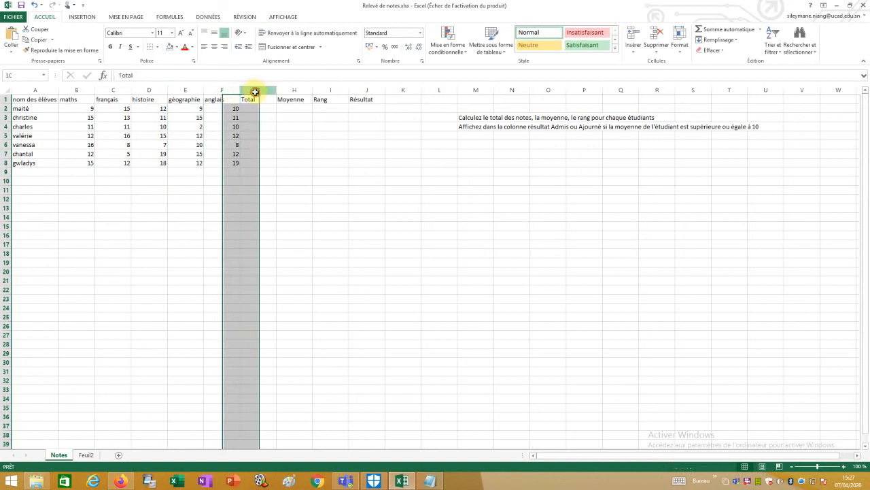
pyautogui.click(297, 89)
pyautogui.click(331, 89)
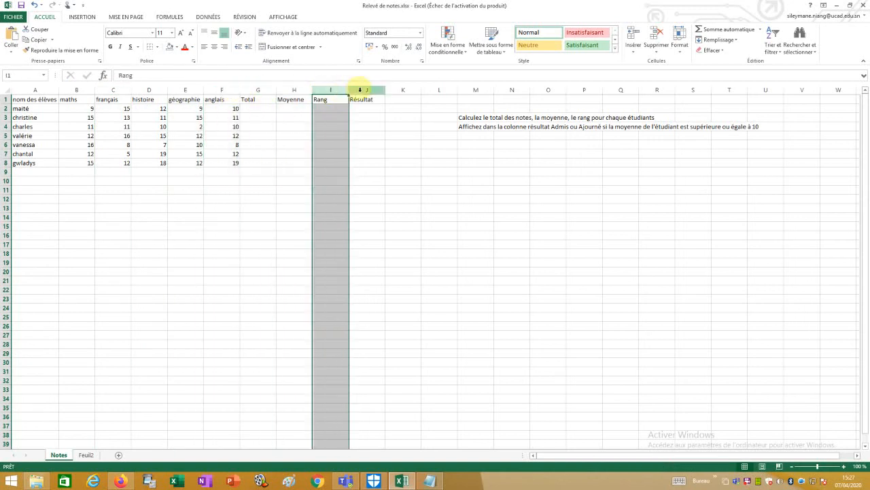
pyautogui.click(361, 89)
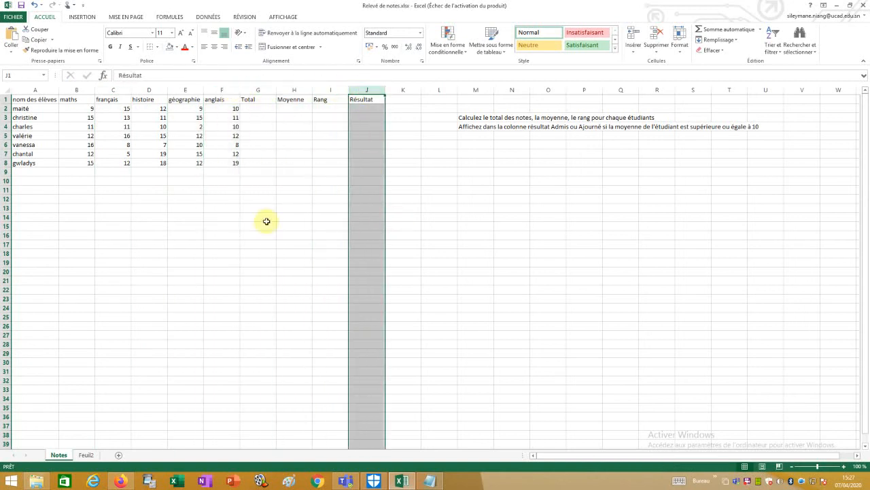
pyautogui.click(208, 227)
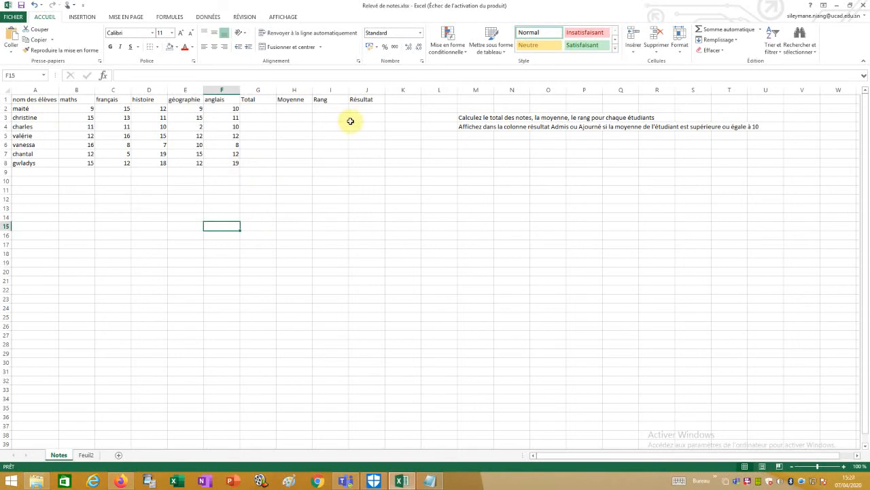
# - Select columns A through J on the Notes sheet, from the pupil names to Résultat
pyautogui.click(30, 100)
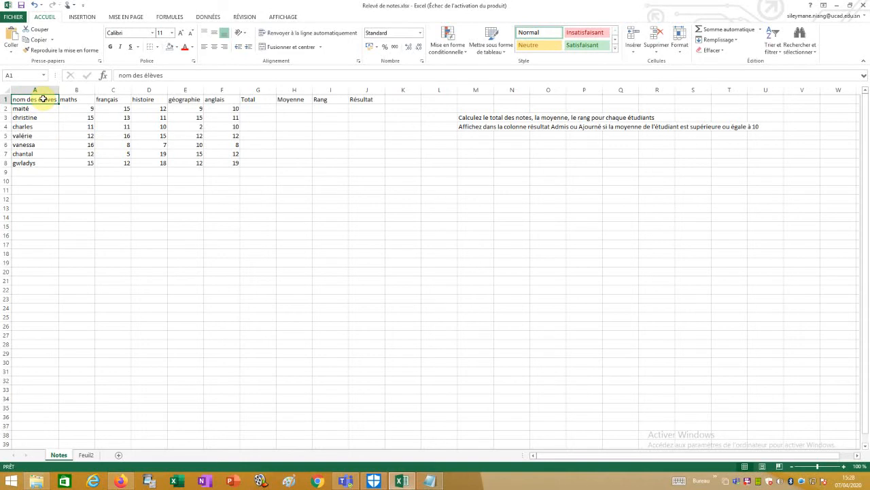
pyautogui.click(364, 161)
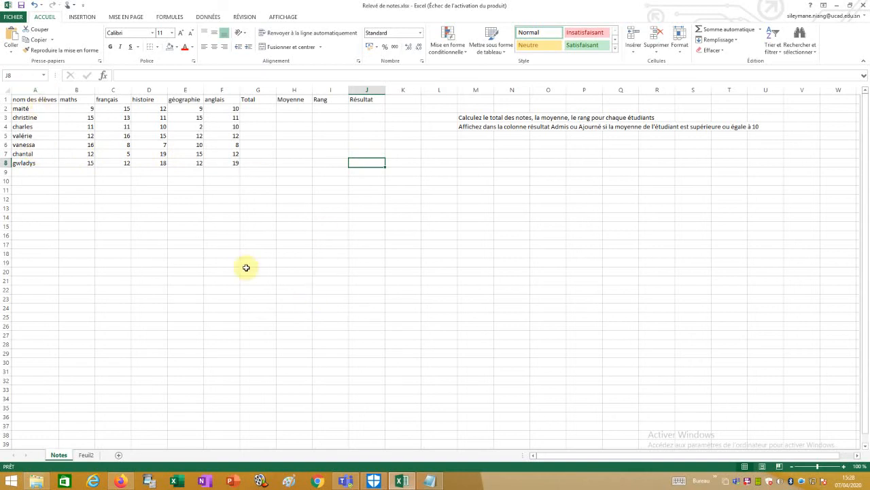
pyautogui.moveTo(38, 89); pyautogui.dragTo(367, 94)
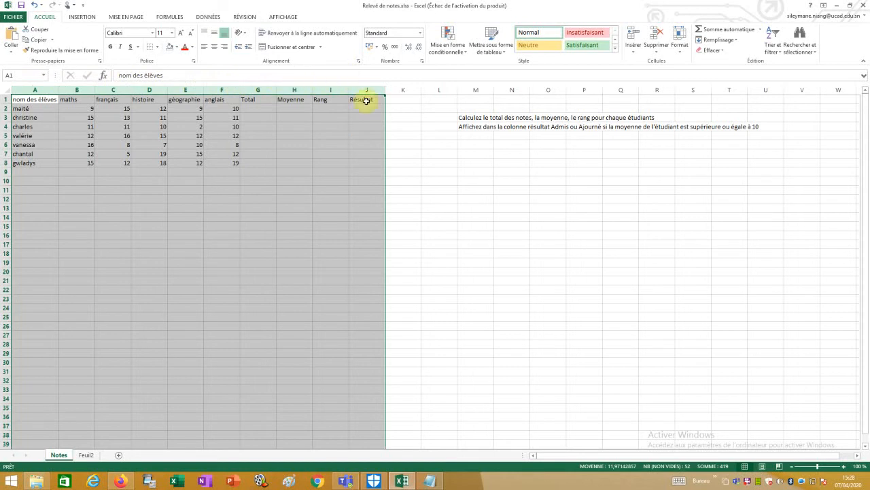
pyautogui.scroll(-7, 215, 346)
pyautogui.scroll(7, 217, 345)
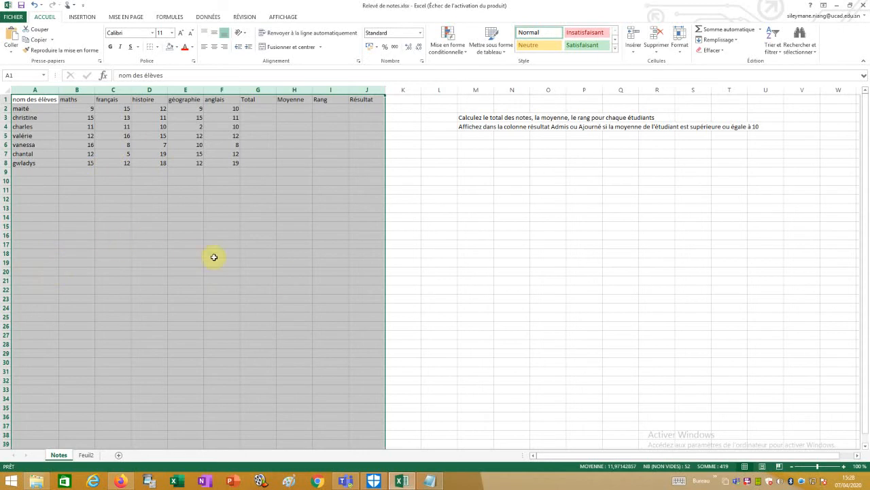
# - Select rows 1 through 8 of the Notes sheet as entire rows, and clear the selection
pyautogui.click(174, 348)
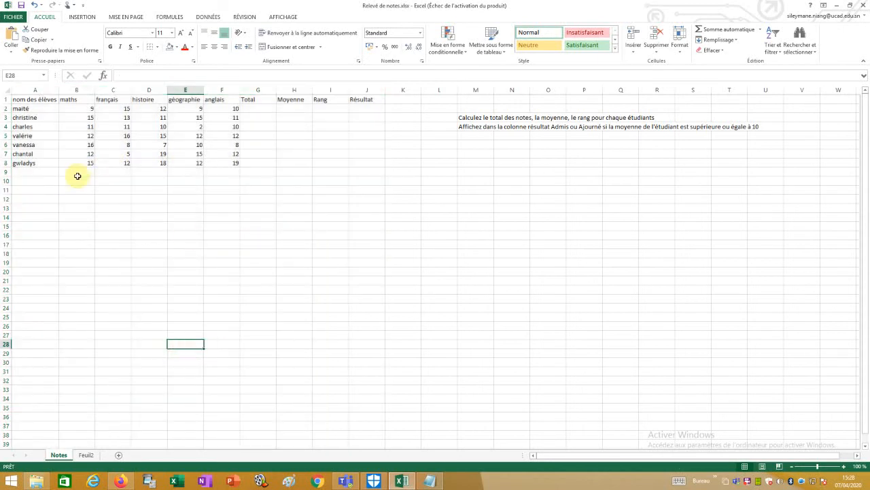
pyautogui.click(4, 101)
pyautogui.moveTo(4, 101); pyautogui.dragTo(4, 167)
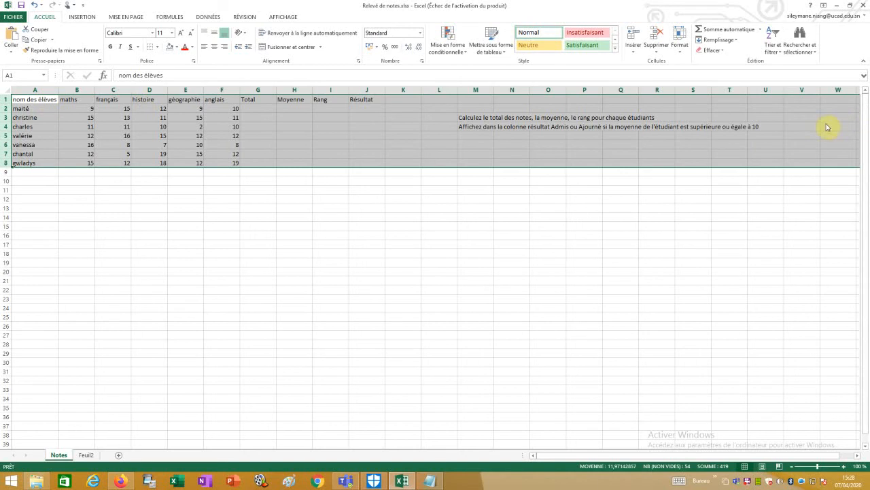
pyautogui.click(414, 262)
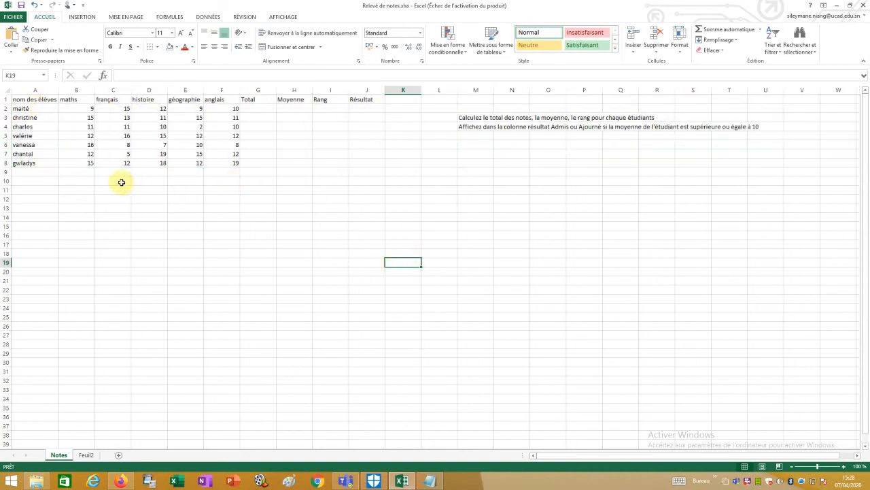
# - Select only the table's cells A1:J8, from the nom des élèves header to the last Résultat cell, and repeat the selection once
pyautogui.click(36, 99)
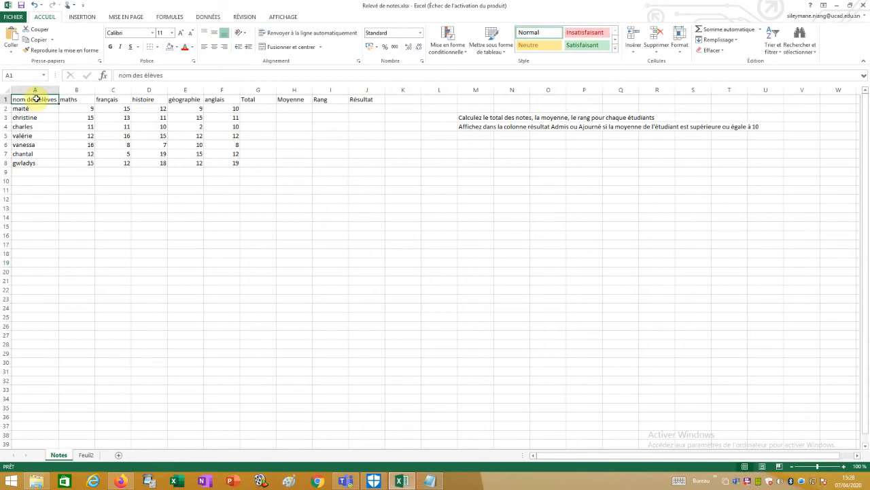
pyautogui.moveTo(36, 99); pyautogui.dragTo(371, 162)
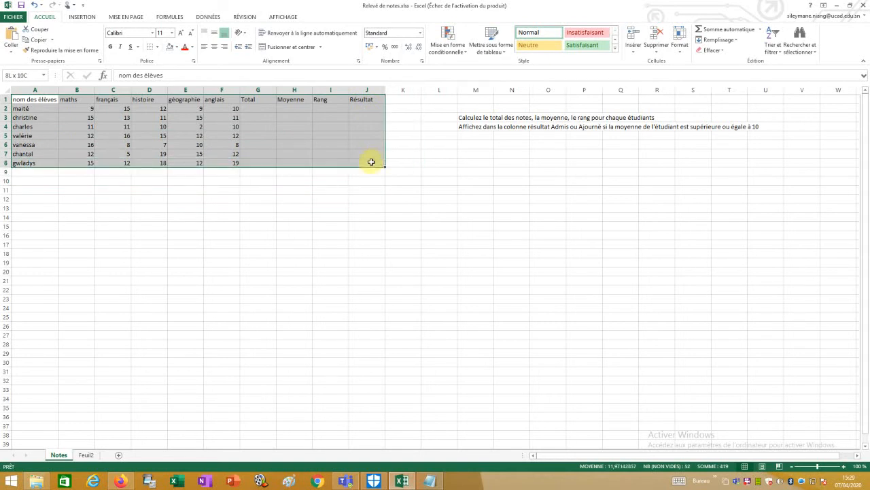
pyautogui.click(341, 225)
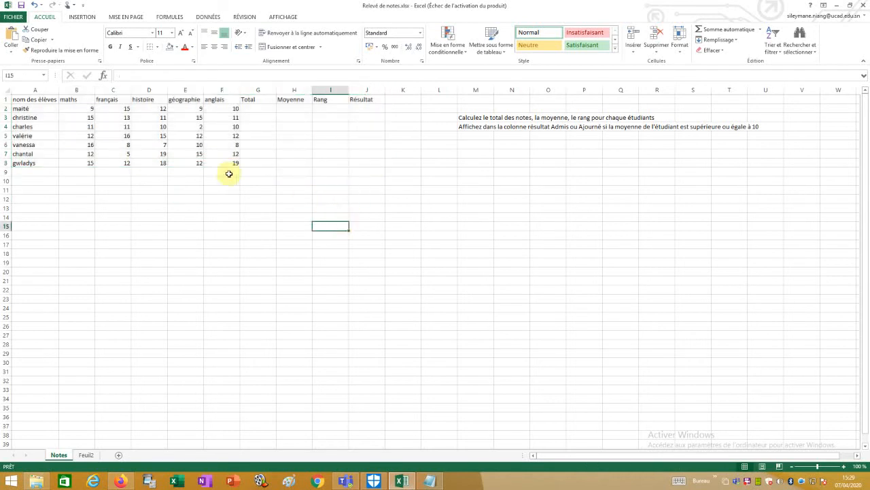
pyautogui.click(35, 99)
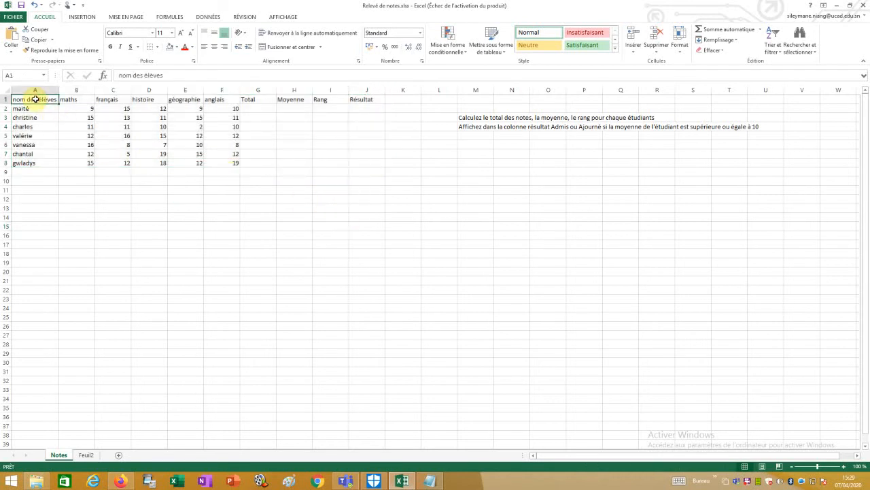
pyautogui.moveTo(35, 99); pyautogui.dragTo(363, 163)
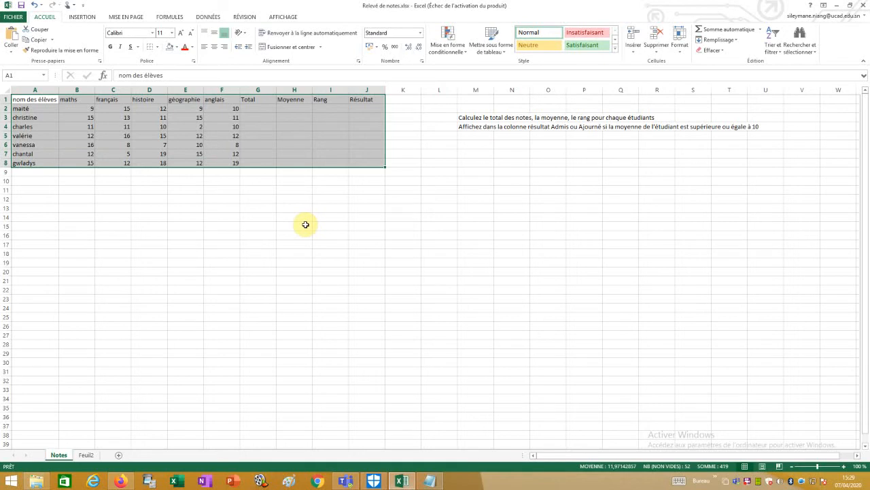
pyautogui.click(202, 227)
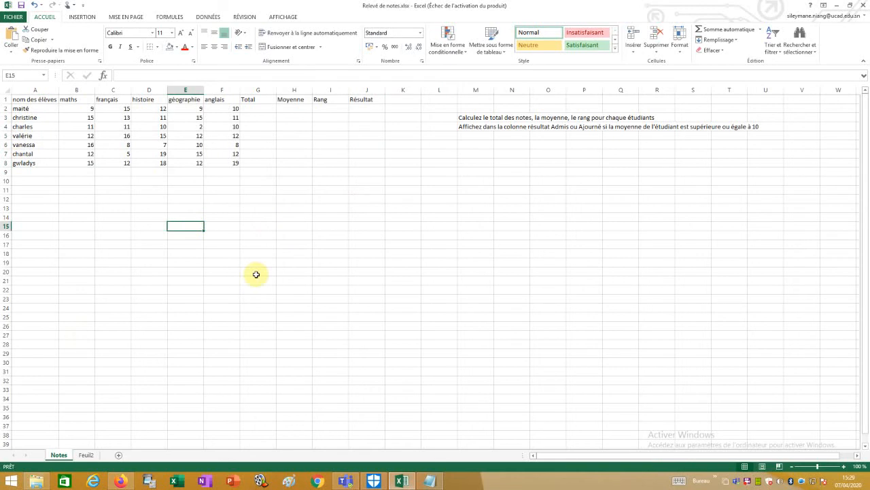
# - Select the whole grade table at once starting from a single cell in the français column, trying it from two different cells
pyautogui.click(117, 136)
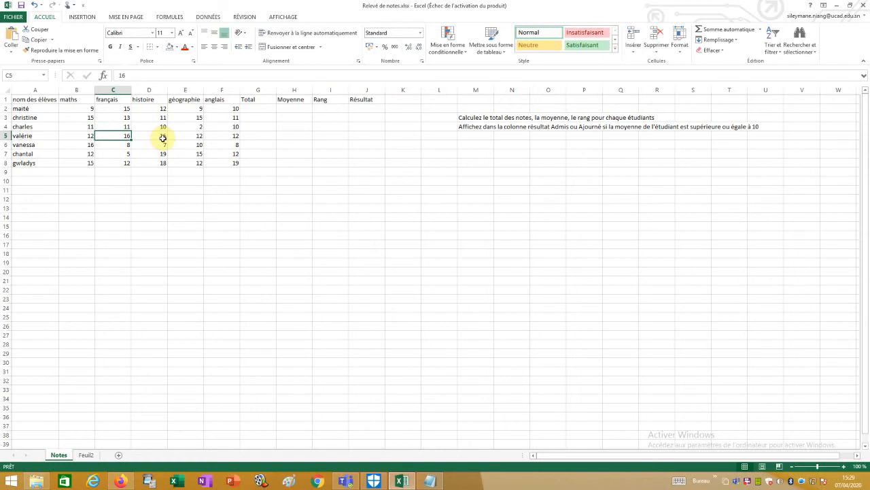
pyautogui.hotkey('ctrl', 'a')
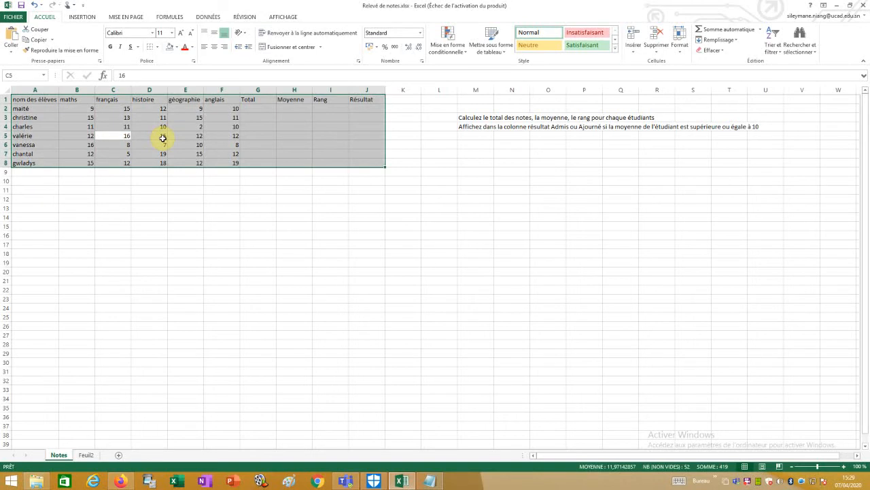
pyautogui.click(147, 198)
pyautogui.click(123, 125)
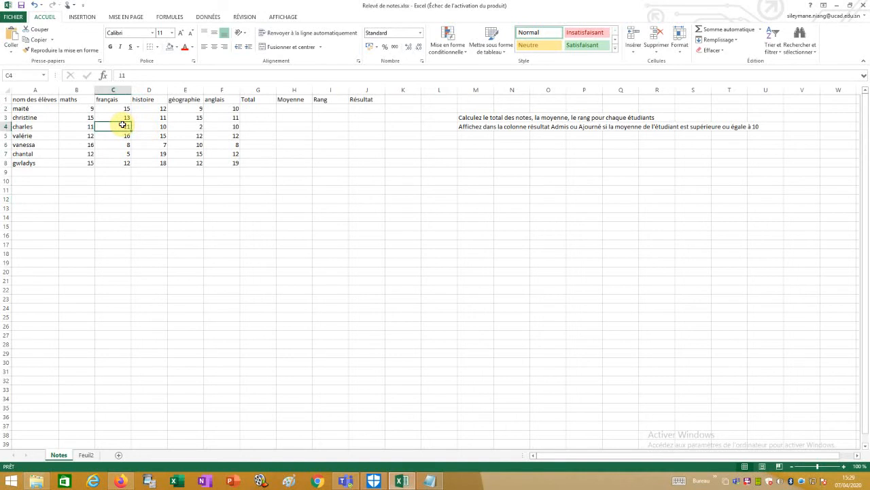
pyautogui.hotkey('ctrl', 'a')
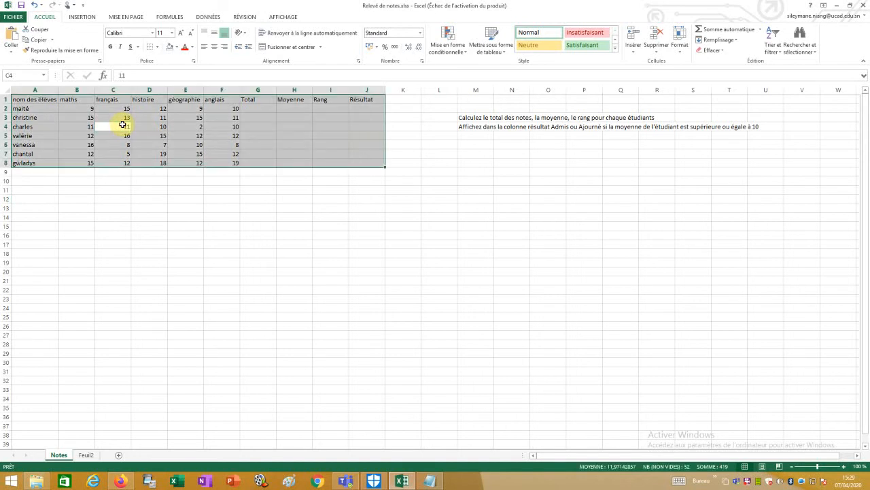
pyautogui.click(193, 273)
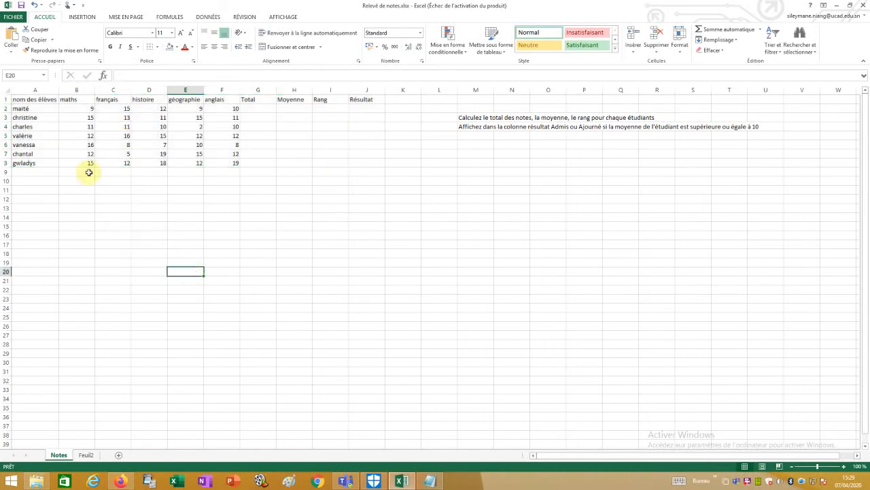
# - Select the range A1:J8 manually once more and clear the selection
pyautogui.click(35, 99)
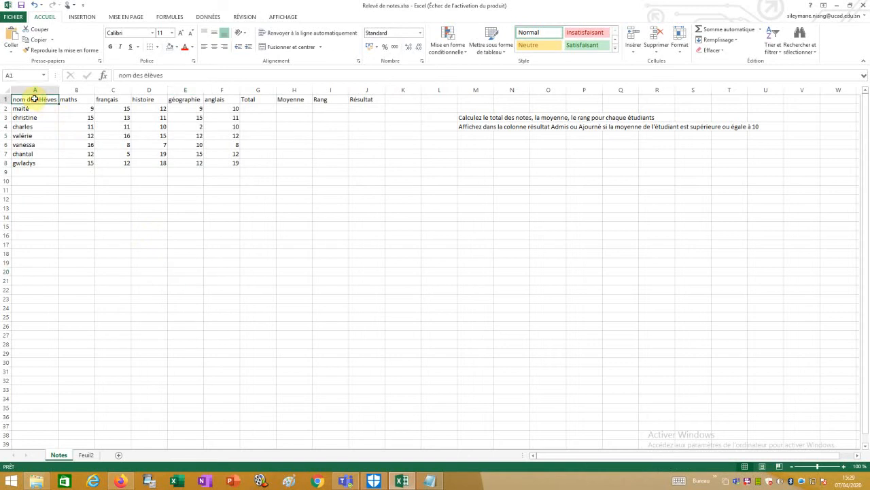
pyautogui.moveTo(35, 99); pyautogui.dragTo(370, 164)
pyautogui.click(158, 289)
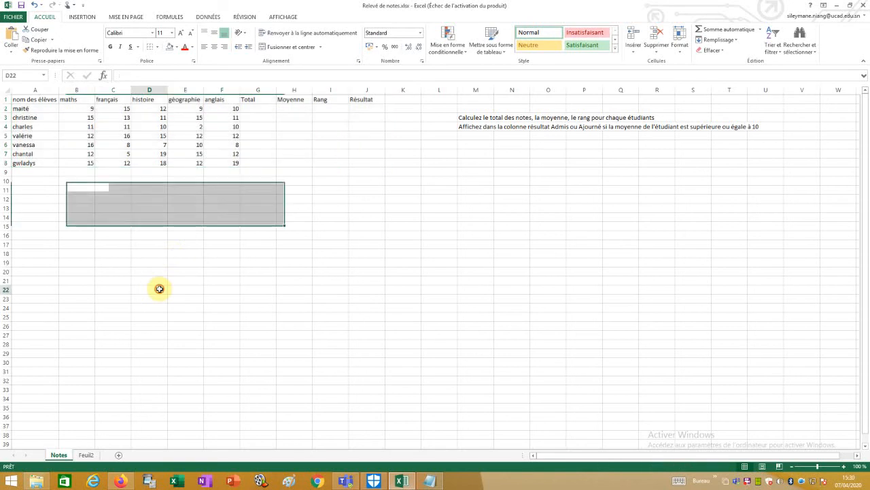
# - Apply Toutes les bordures to the whole grade table A1:J8, and undo the borders
pyautogui.click(187, 100)
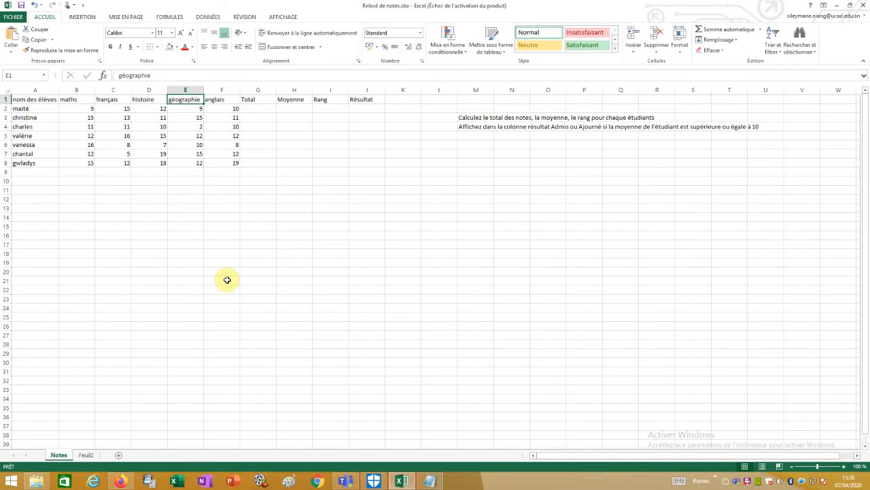
pyautogui.hotkey('ctrl', 'a')
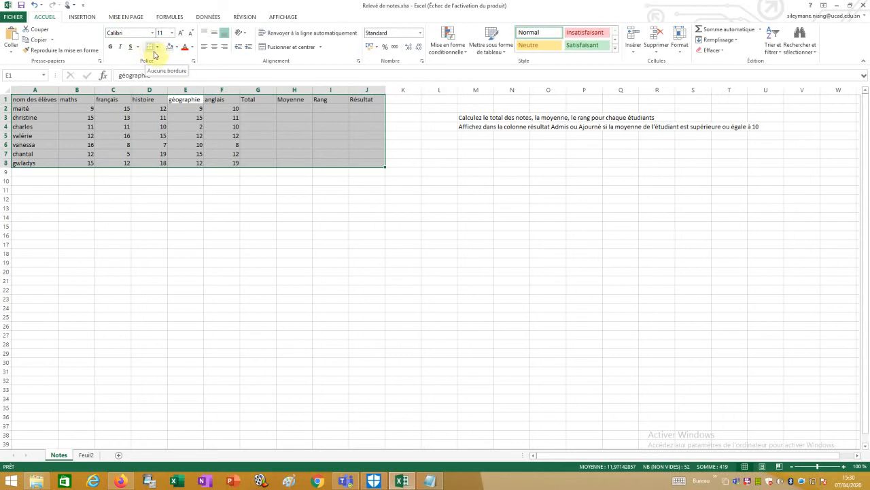
pyautogui.click(159, 48)
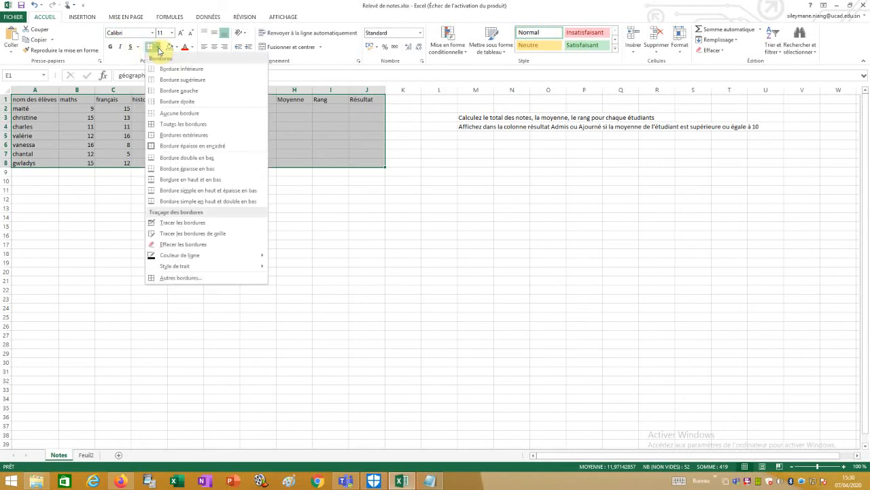
pyautogui.click(159, 48)
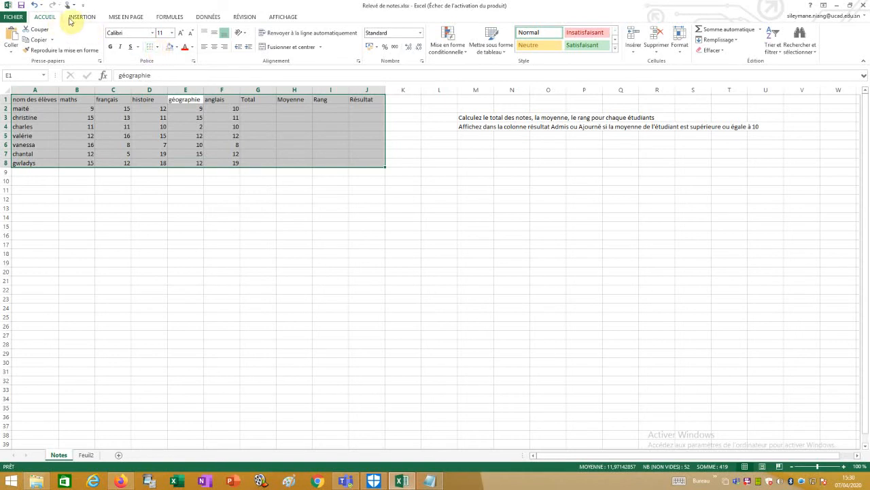
pyautogui.click(157, 47)
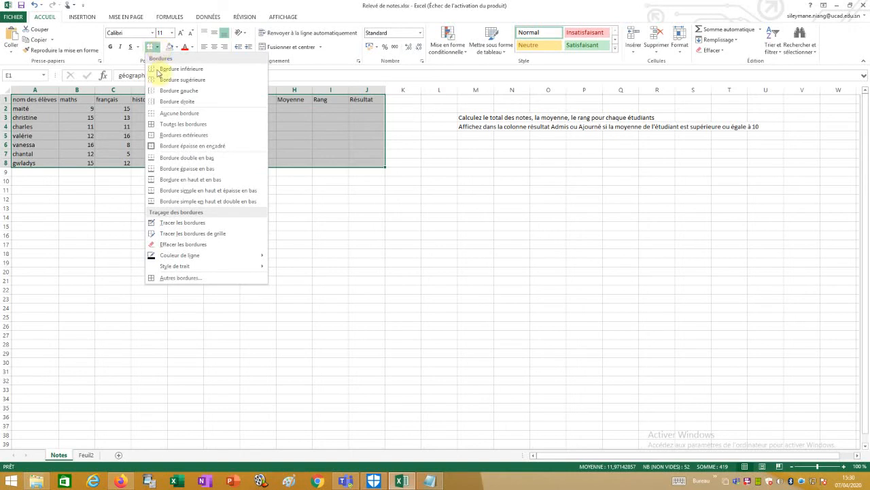
pyautogui.click(183, 127)
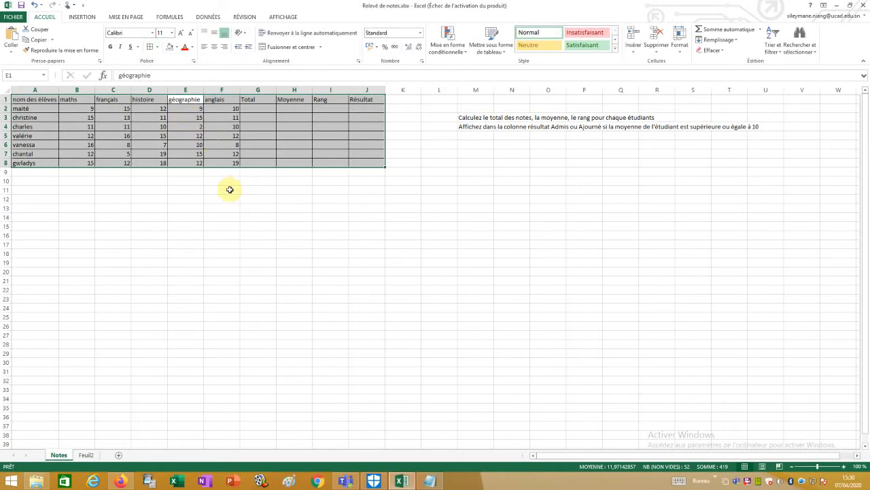
pyautogui.click(306, 272)
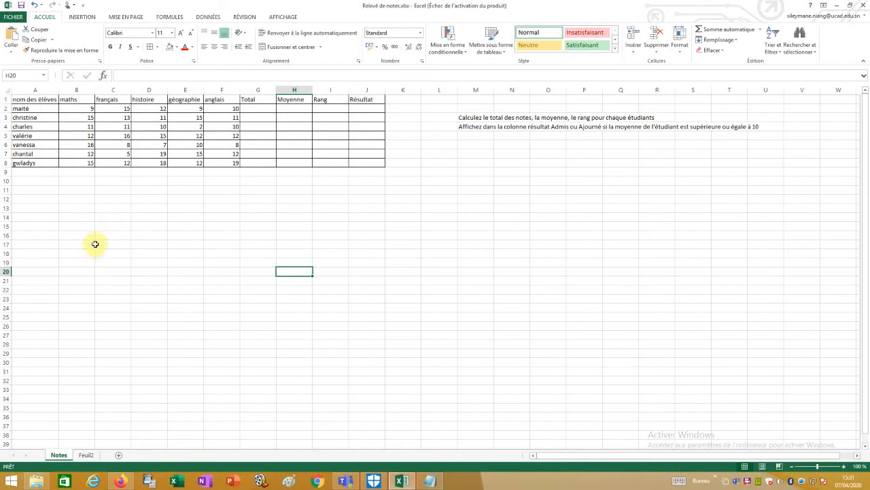
pyautogui.click(33, 6)
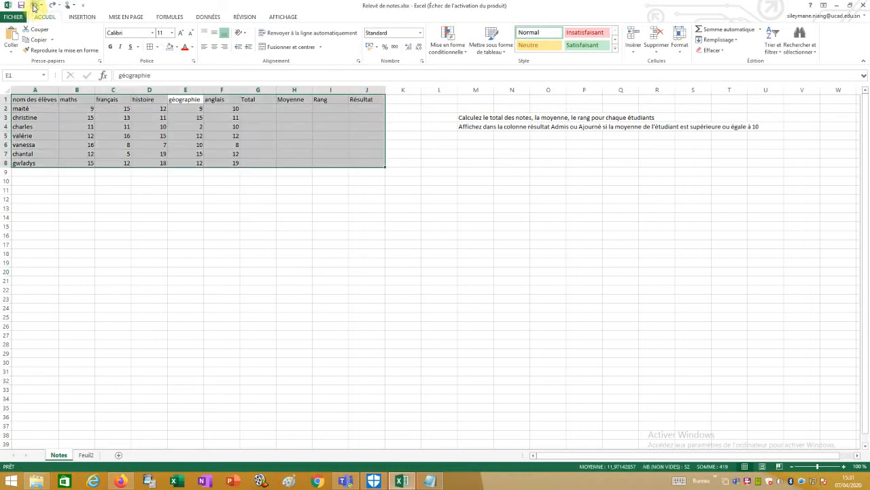
pyautogui.click(123, 268)
# - Put borders around every cell of the grade table A1:J8 with Toutes les bordures
pyautogui.click(79, 145)
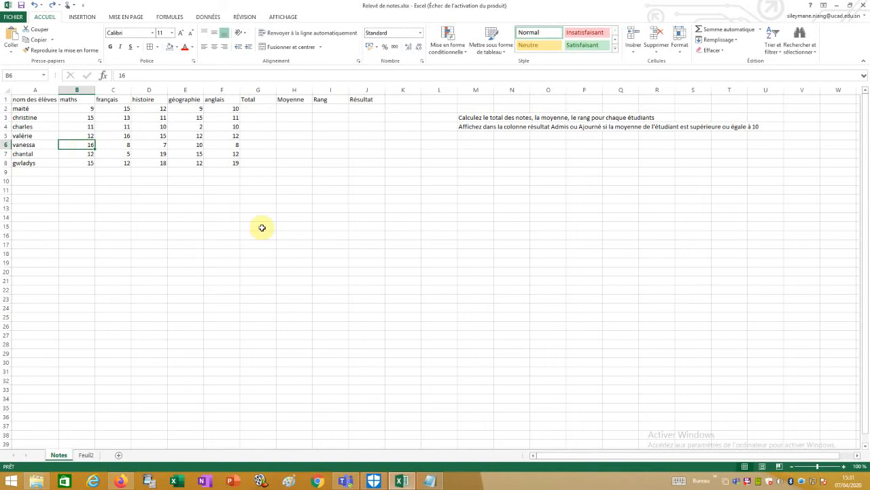
pyautogui.hotkey('ctrl', 'a')
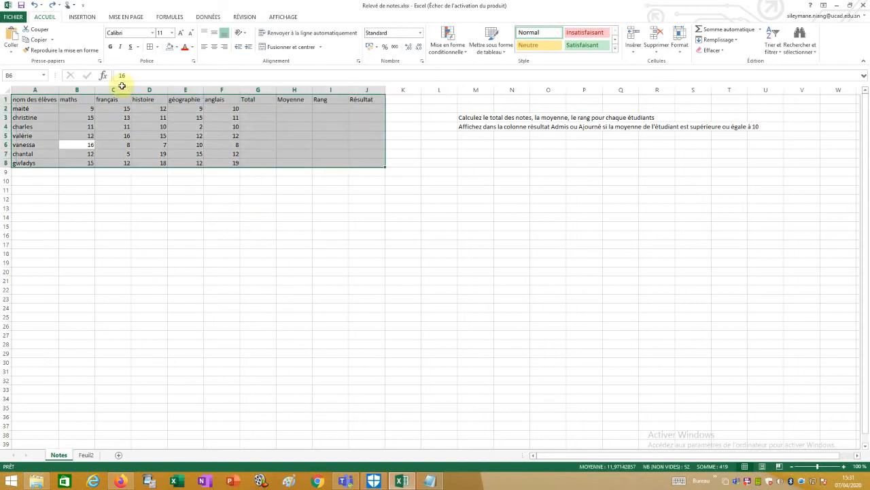
pyautogui.click(159, 47)
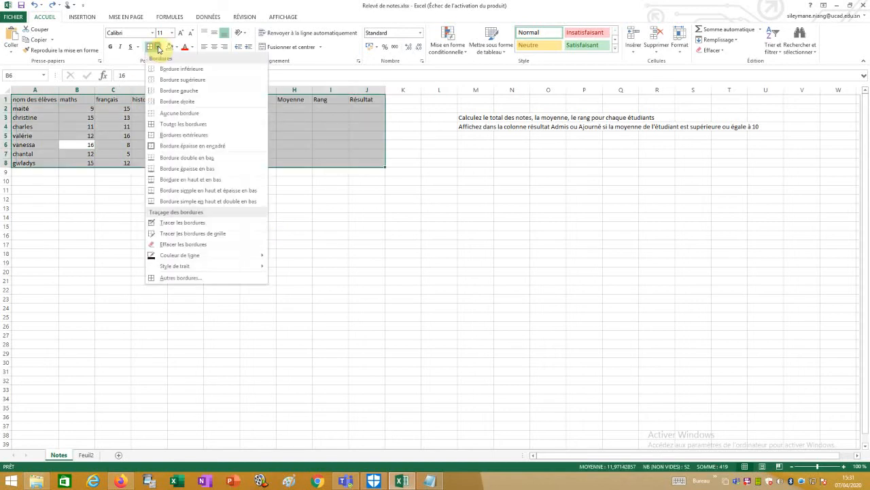
pyautogui.click(200, 124)
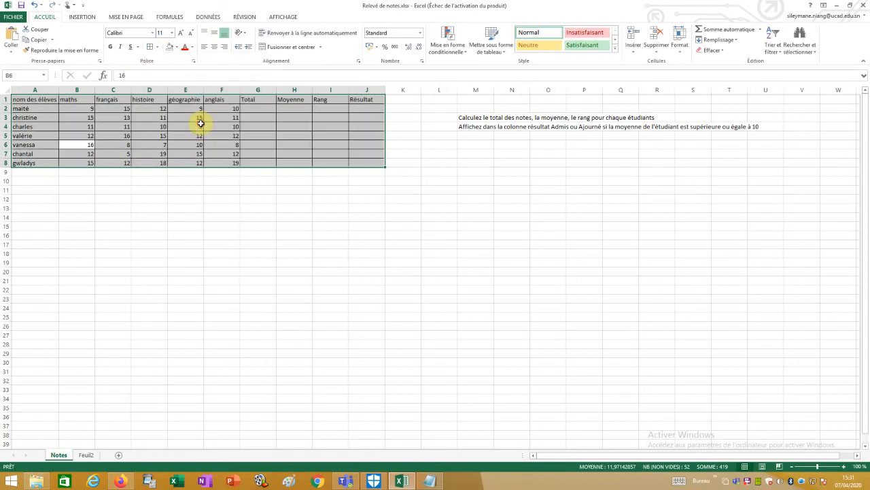
pyautogui.click(243, 298)
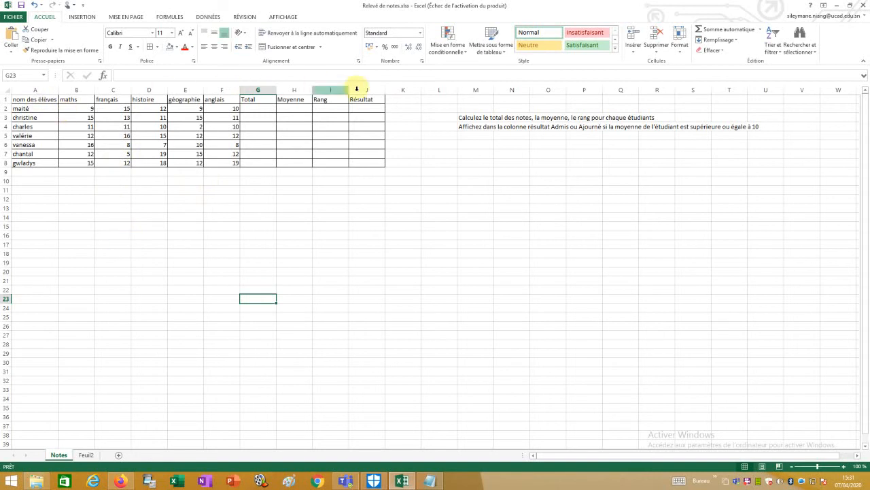
# - Make the header row A1:J1 bold and centre its text horizontally
pyautogui.moveTo(42, 100); pyautogui.dragTo(368, 100)
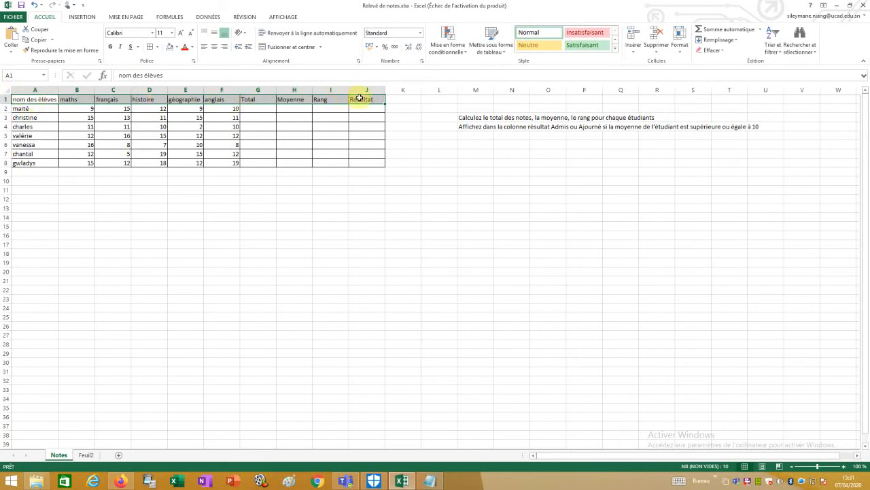
pyautogui.click(111, 47)
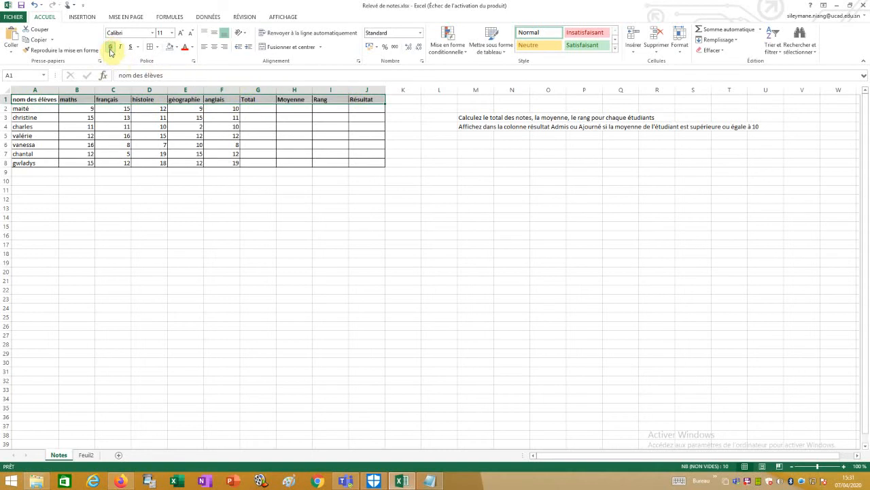
pyautogui.click(214, 46)
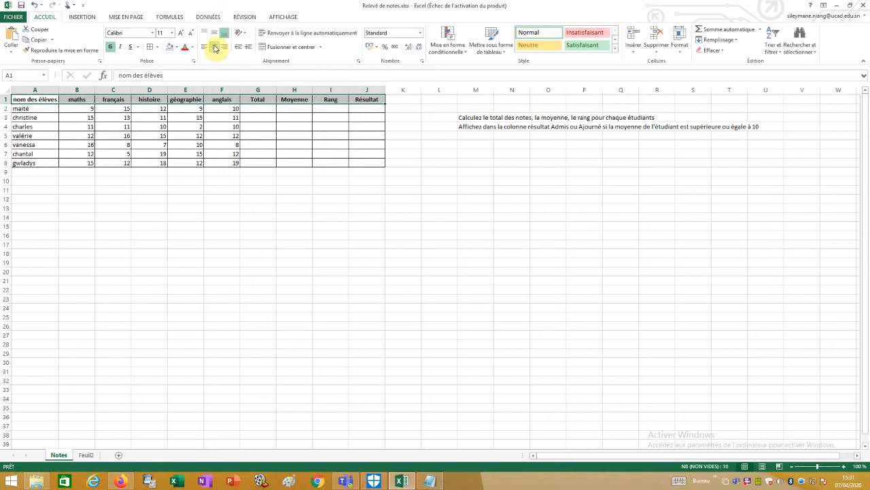
# - Fill the header row A1:J1 with a light gold theme colour
pyautogui.click(178, 49)
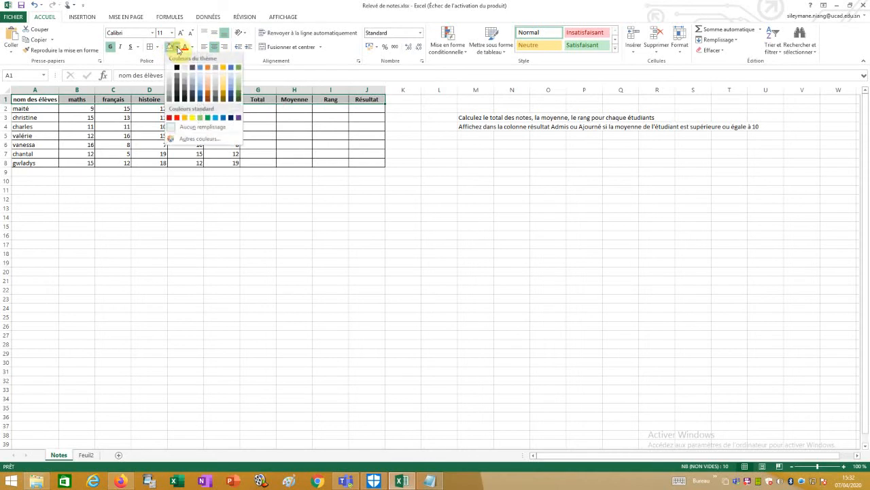
pyautogui.click(225, 84)
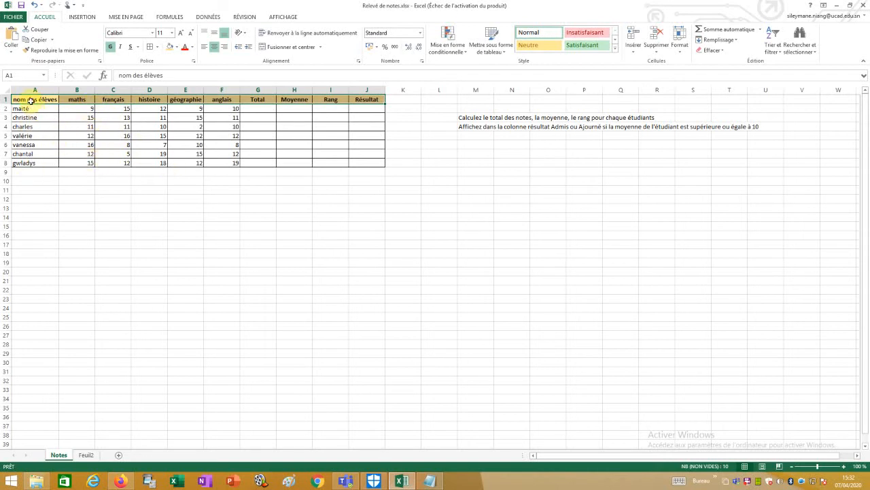
pyautogui.click(31, 100)
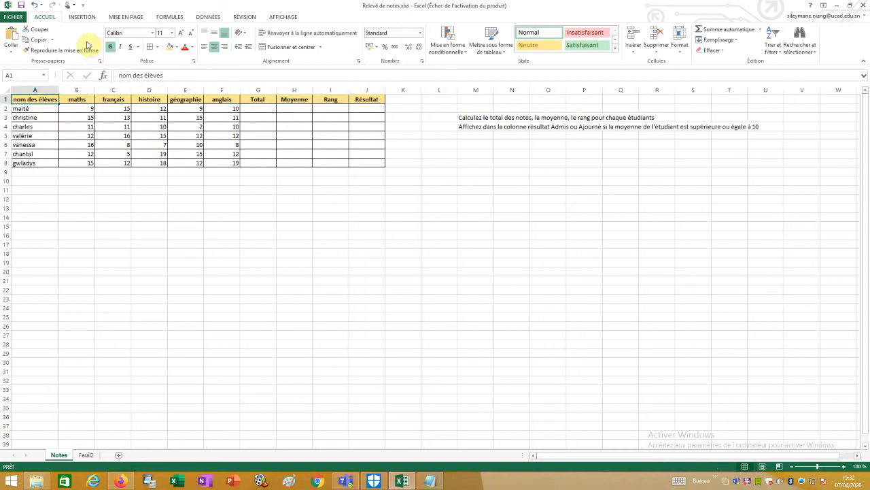
# - Undo the gold fill and the centring of the header row
pyautogui.click(35, 6)
pyautogui.click(36, 5)
pyautogui.click(175, 318)
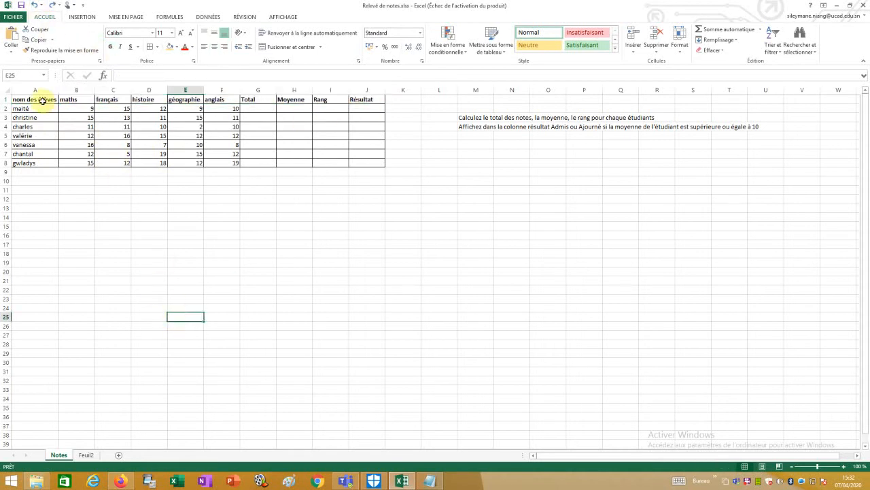
# - Centre the text of the header row A1:J1 horizontally and set its font size to 14
pyautogui.moveTo(34, 99); pyautogui.dragTo(374, 100)
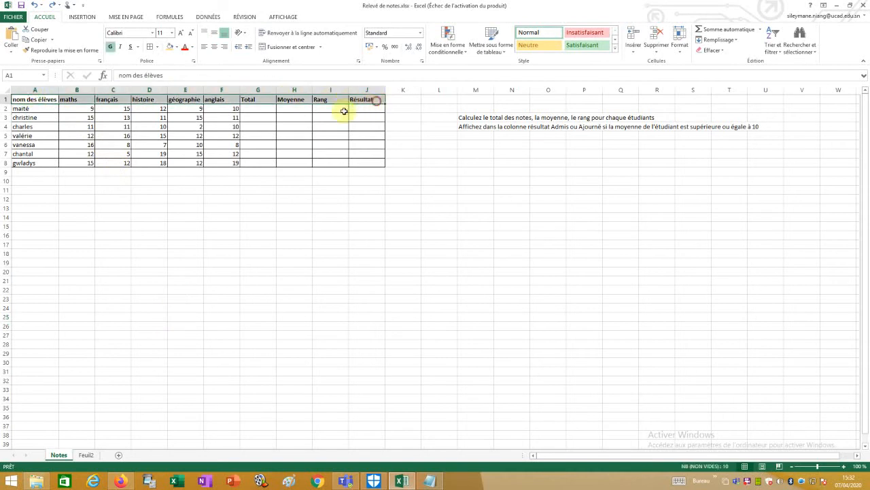
pyautogui.click(115, 49)
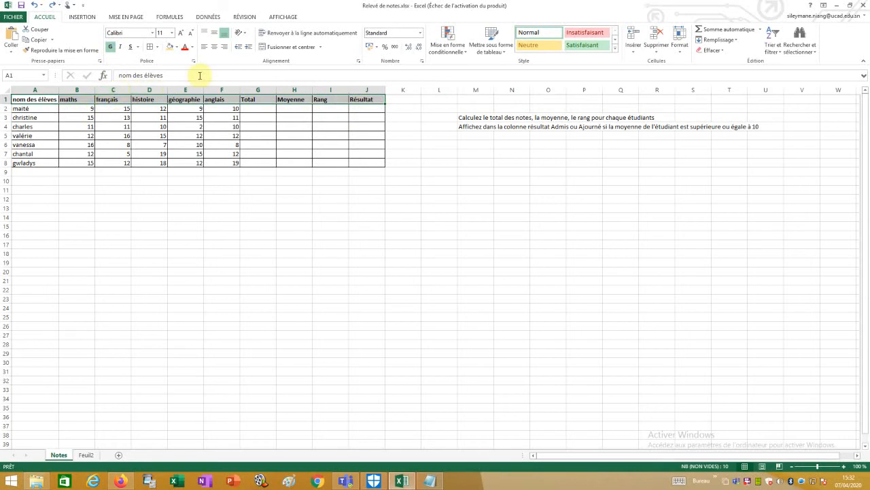
pyautogui.click(215, 47)
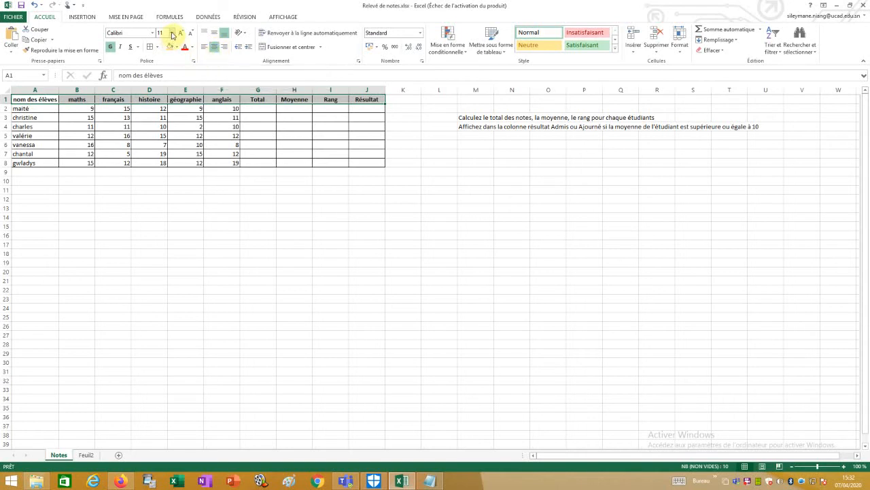
pyautogui.click(172, 34)
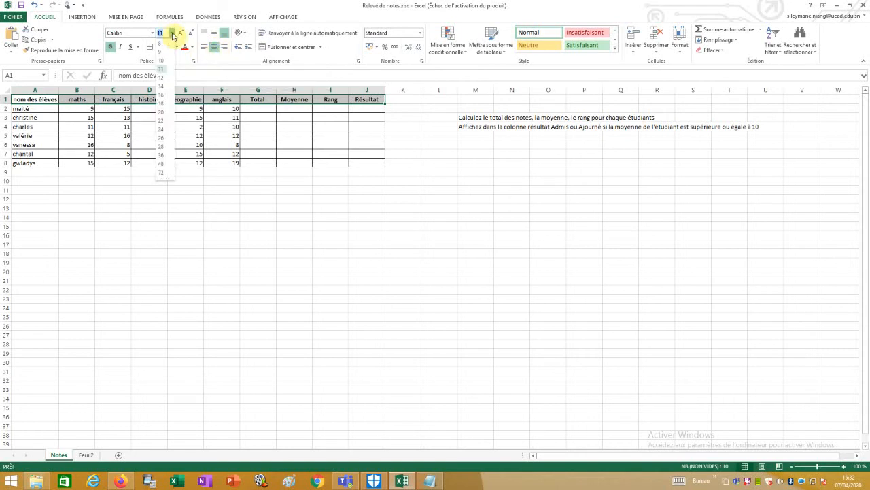
pyautogui.click(164, 88)
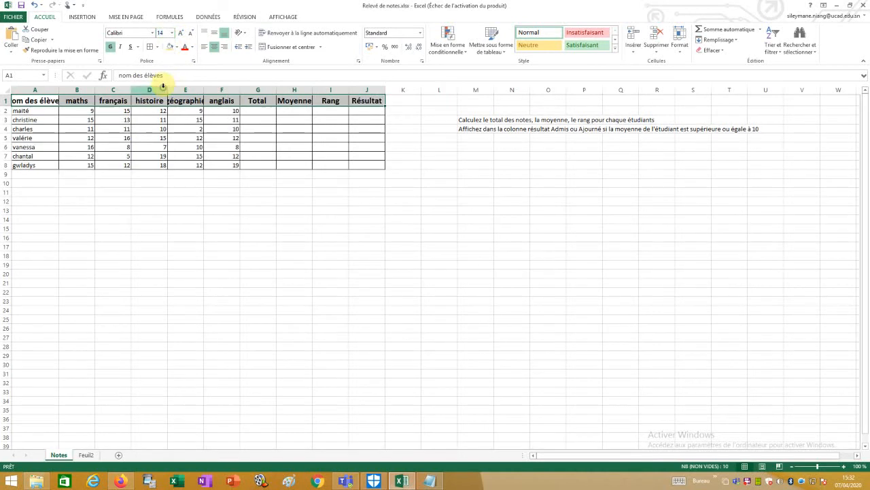
pyautogui.click(181, 266)
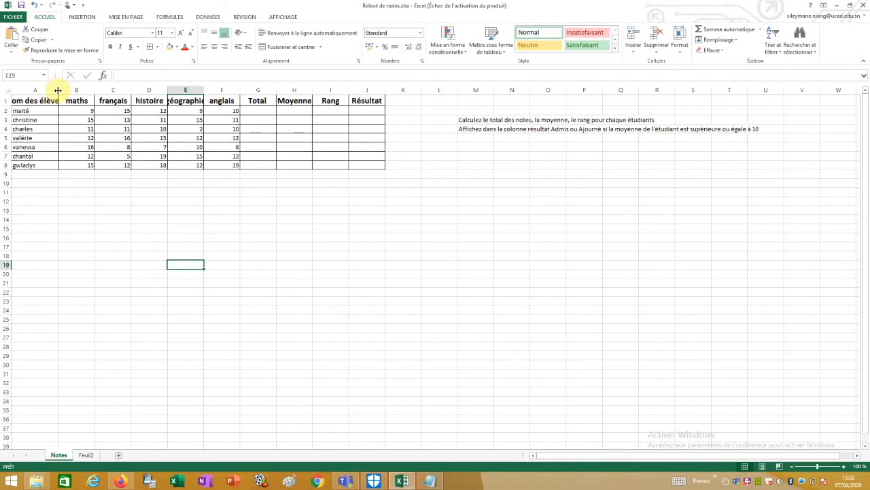
# - Fit the widths of the nom des élèves column (A) and the géographie column (E) to their contents
pyautogui.doubleClick(58, 91)
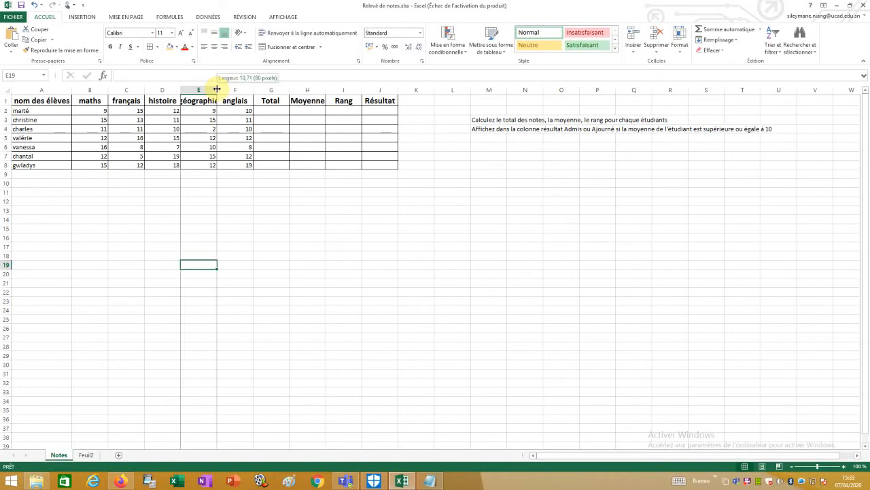
pyautogui.doubleClick(217, 89)
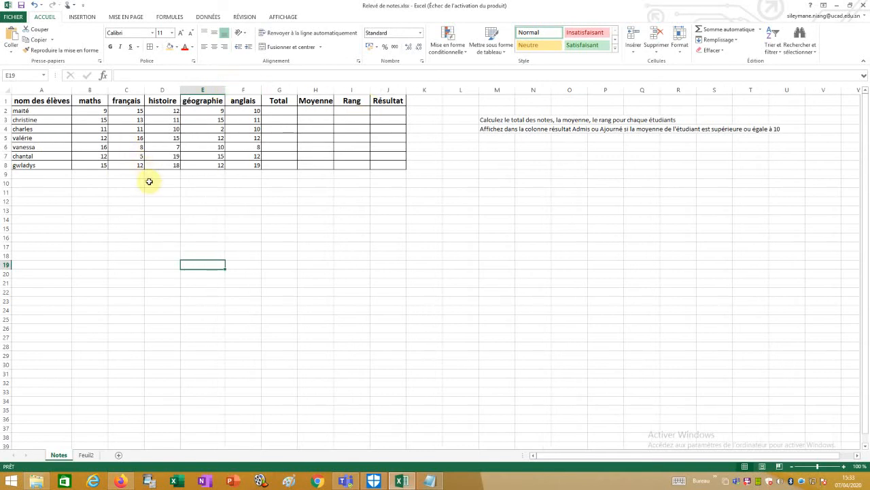
pyautogui.click(139, 202)
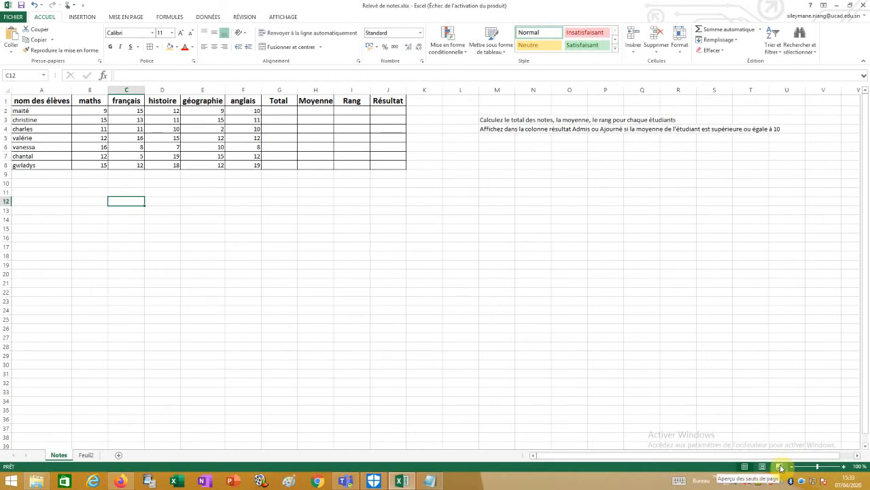
# - Examine in the page break preview which columns fall on each printed page, and compare the page limits in the normal view
pyautogui.click(780, 466)
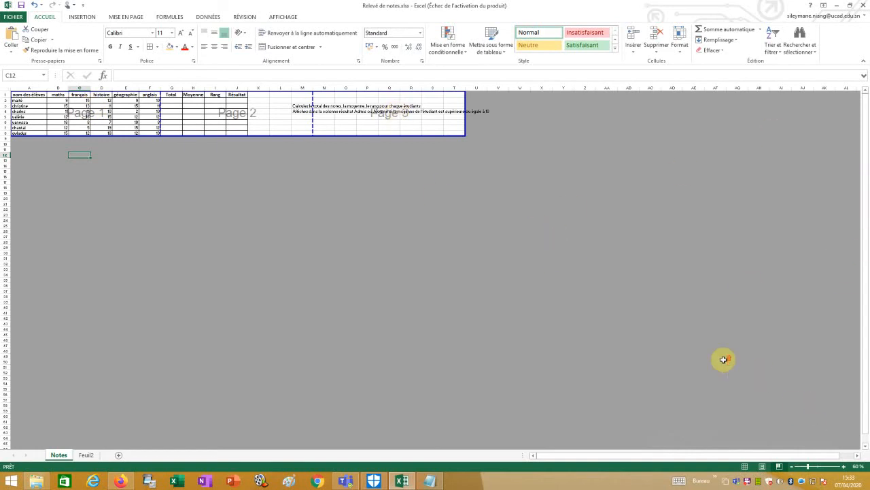
pyautogui.scroll(2, 723, 359)
pyautogui.scroll(1, 724, 359)
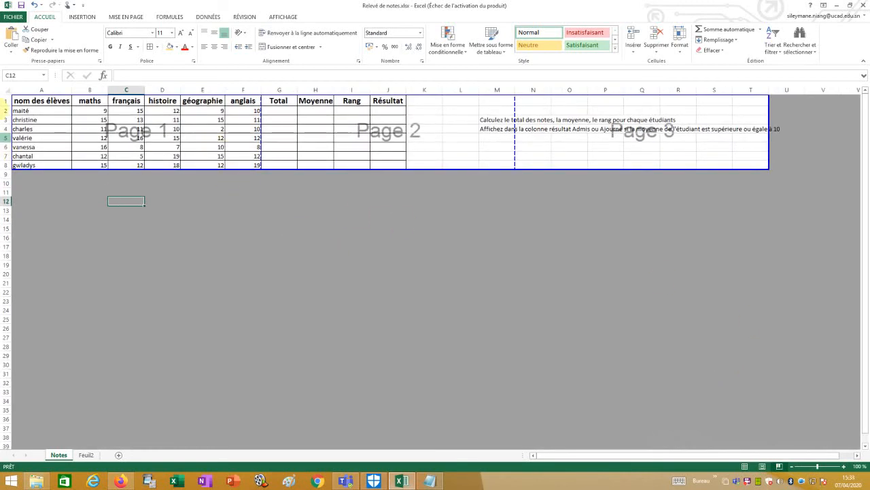
pyautogui.moveTo(20, 99); pyautogui.dragTo(242, 165)
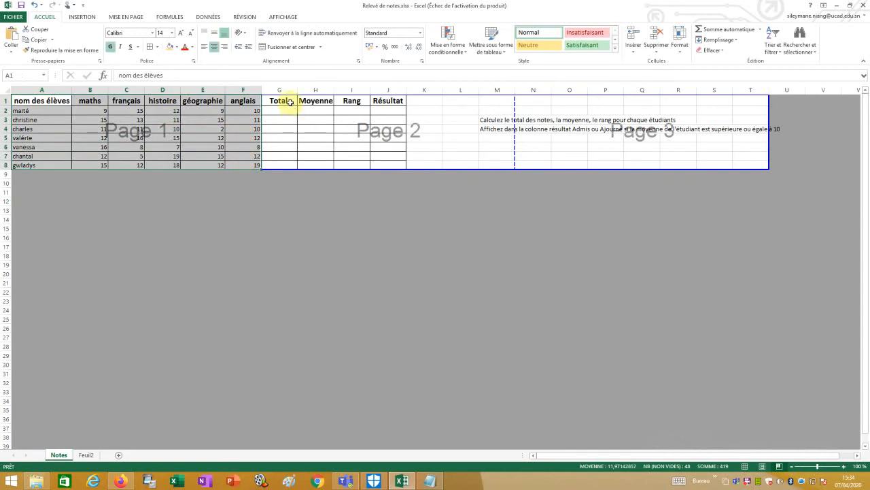
pyautogui.moveTo(278, 101); pyautogui.dragTo(501, 166)
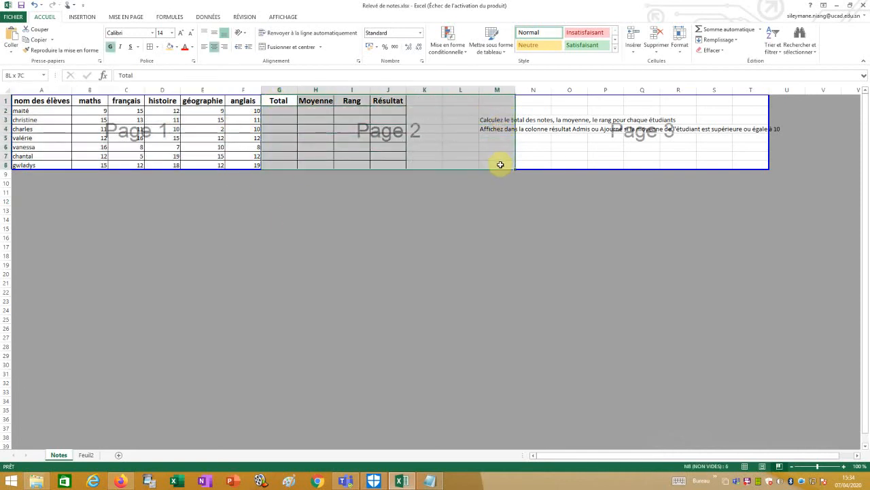
pyautogui.click(534, 98)
pyautogui.moveTo(558, 98); pyautogui.dragTo(757, 167)
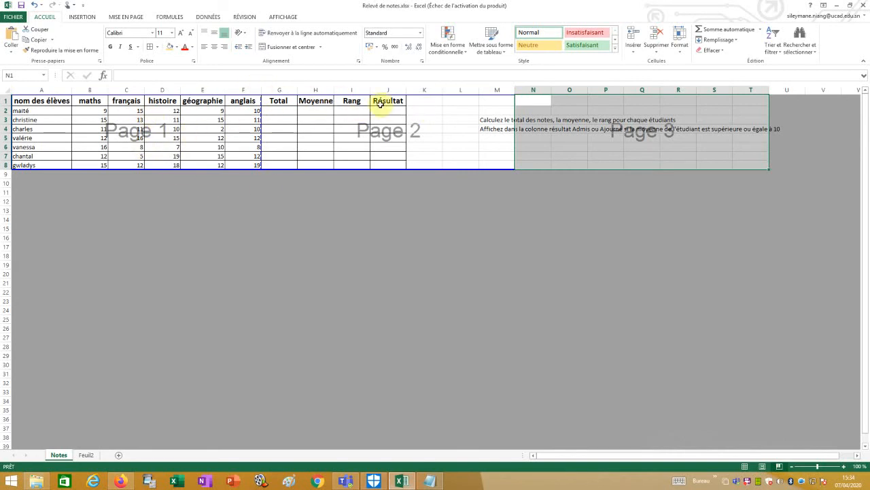
pyautogui.click(745, 467)
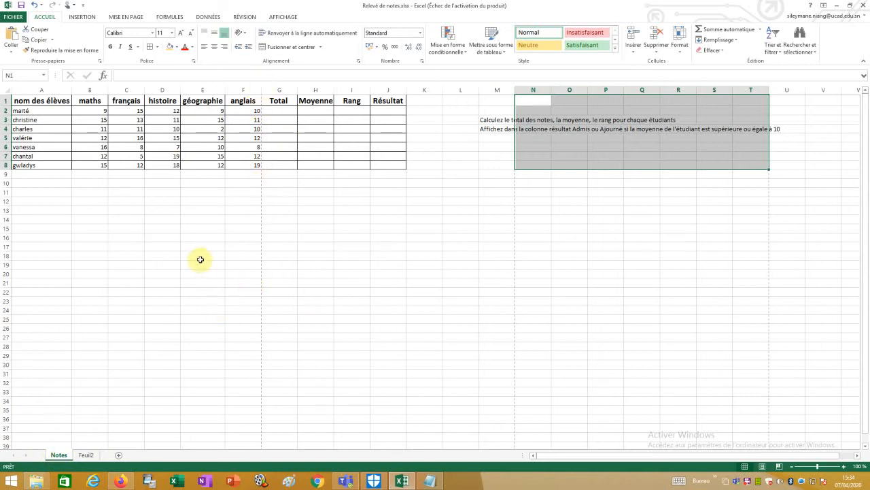
pyautogui.click(188, 230)
pyautogui.moveTo(188, 231); pyautogui.dragTo(126, 227)
pyautogui.moveTo(286, 228); pyautogui.dragTo(760, 246)
pyautogui.click(725, 272)
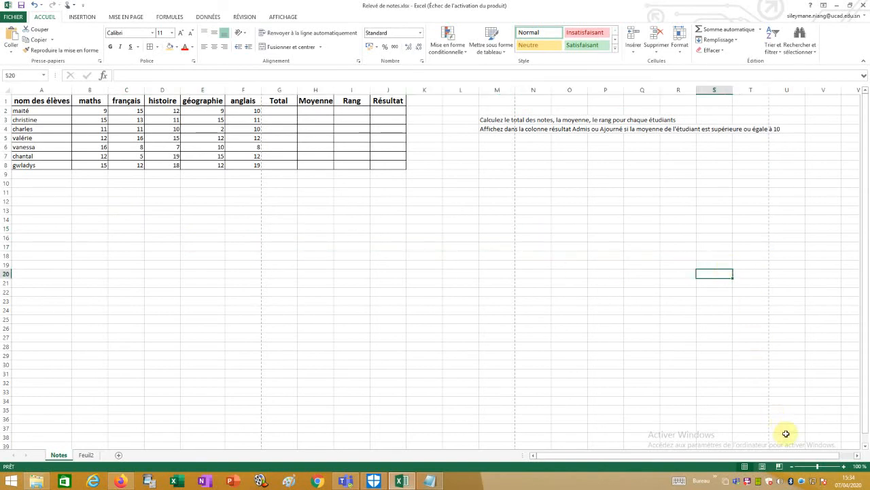
# - Zoom out to 10 % to examine how page breaks divide the whole sheet, and zoom back in to 130 %
pyautogui.click(793, 468)
pyautogui.click(793, 468)
pyautogui.click(793, 468)
pyautogui.click(793, 468)
pyautogui.click(793, 468)
pyautogui.click(793, 467)
pyautogui.click(793, 468)
pyautogui.click(792, 468)
pyautogui.click(793, 468)
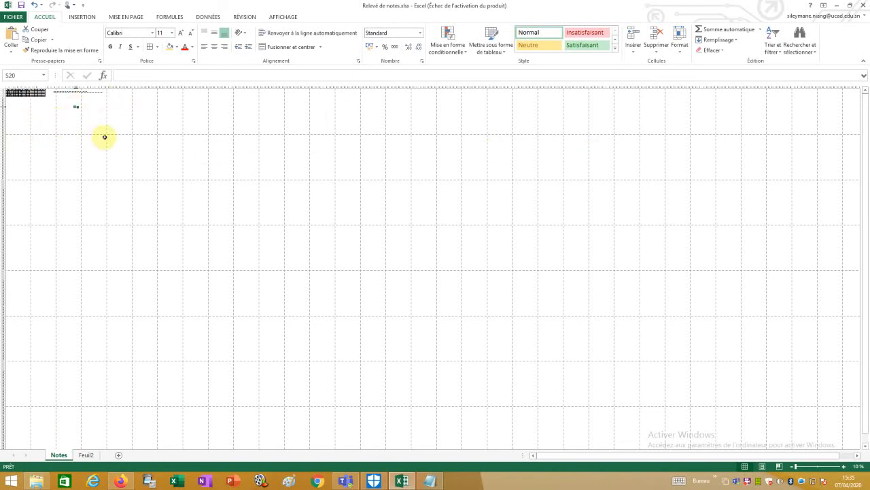
pyautogui.click(843, 466)
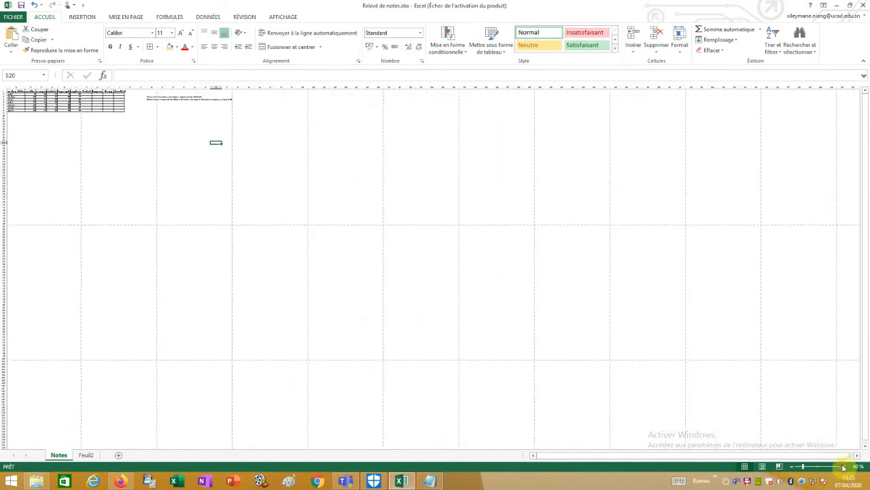
pyautogui.click(843, 466)
pyautogui.click(843, 467)
pyautogui.click(844, 468)
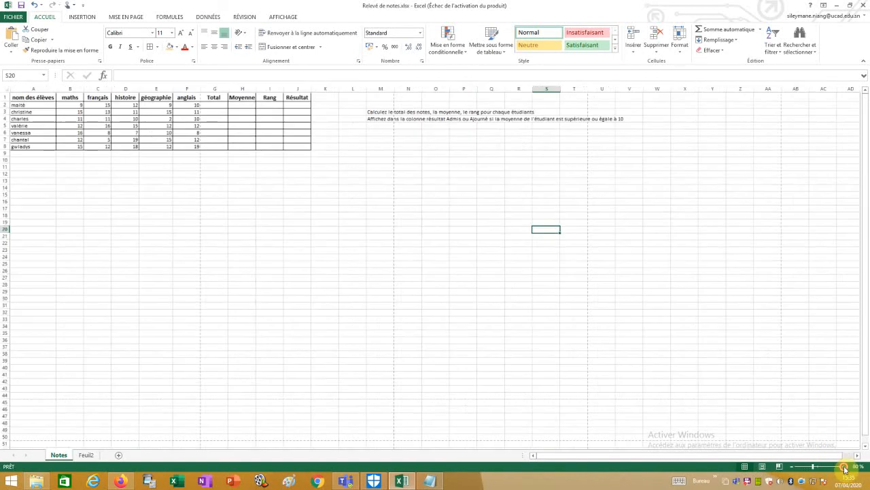
pyautogui.click(844, 468)
pyautogui.click(844, 468)
pyautogui.click(844, 467)
pyautogui.click(845, 468)
pyautogui.click(845, 468)
pyautogui.moveTo(672, 455); pyautogui.dragTo(554, 466)
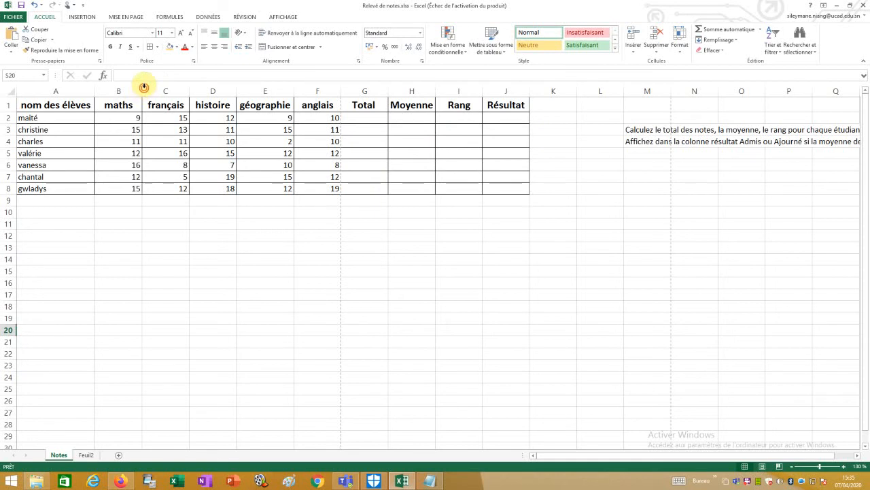
# - Fit the widths of columns B, C, D, F, G, H, I and J to their contents
pyautogui.doubleClick(143, 91)
pyautogui.doubleClick(176, 91)
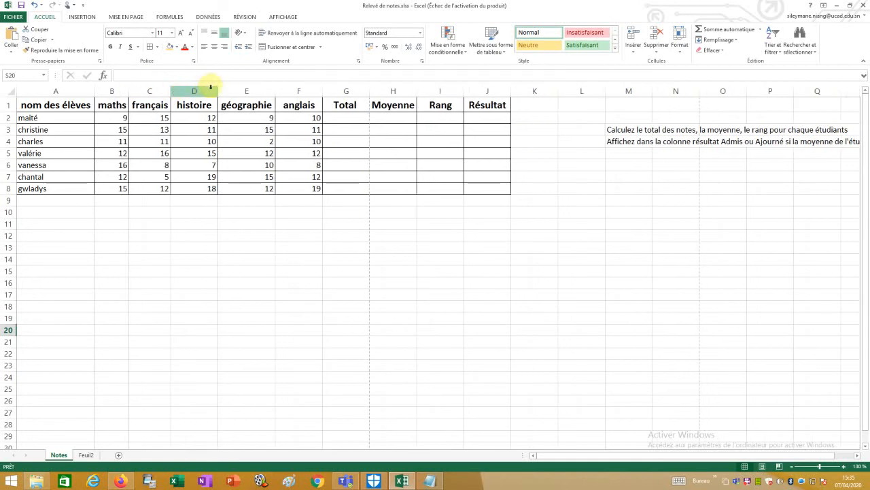
pyautogui.doubleClick(218, 91)
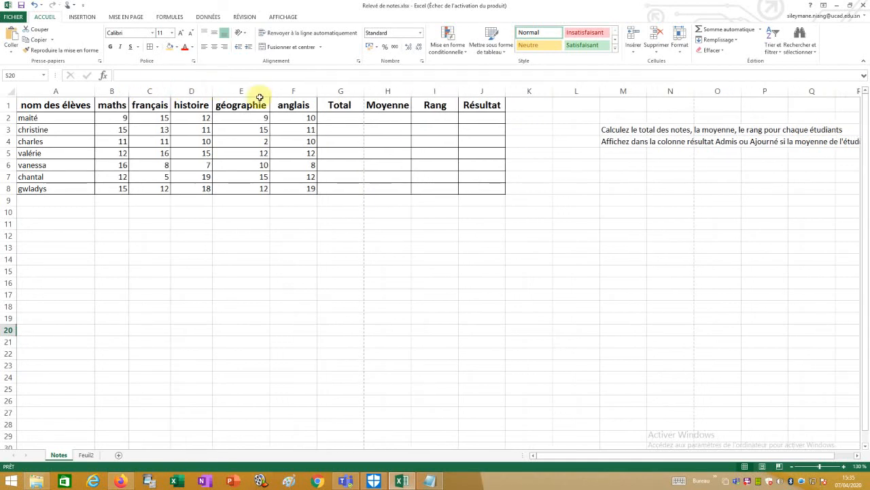
pyautogui.doubleClick(317, 91)
pyautogui.doubleClick(354, 91)
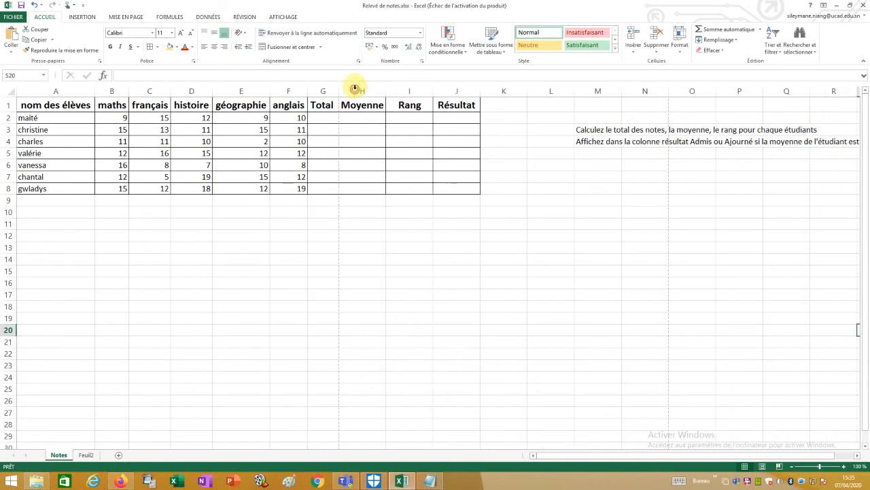
pyautogui.doubleClick(385, 91)
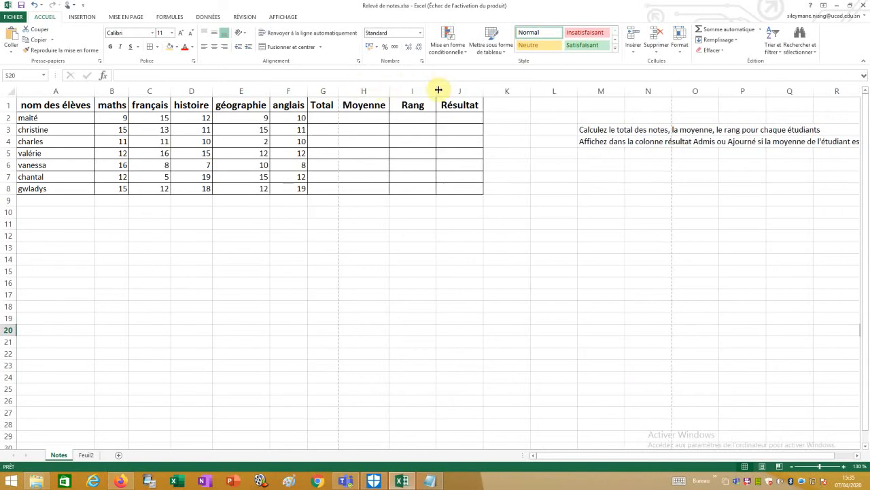
pyautogui.doubleClick(438, 90)
pyautogui.doubleClick(463, 91)
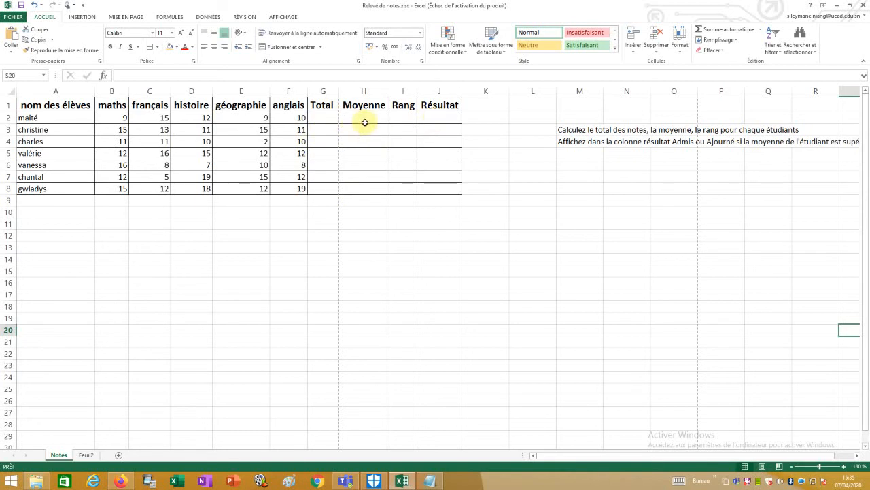
# - Move the first vertical page break in the page break preview to the end of the Résultat column (J), and return to the normal view
pyautogui.click(780, 465)
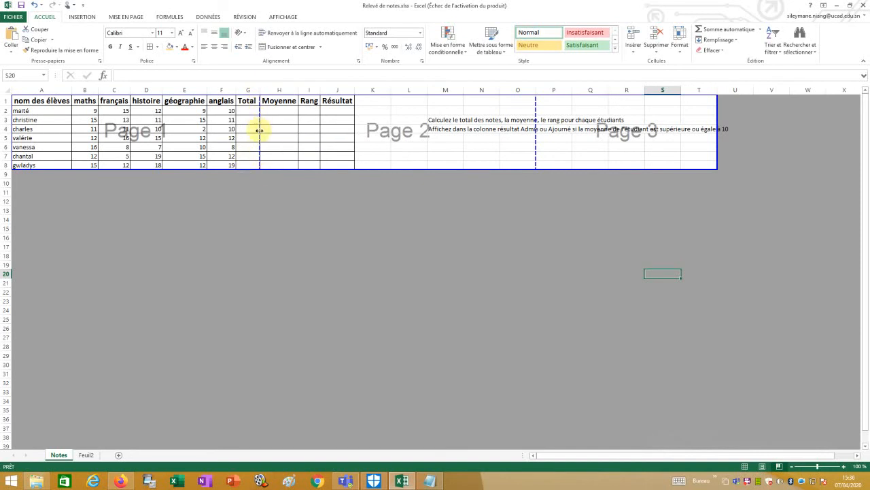
pyautogui.moveTo(259, 131); pyautogui.dragTo(354, 138)
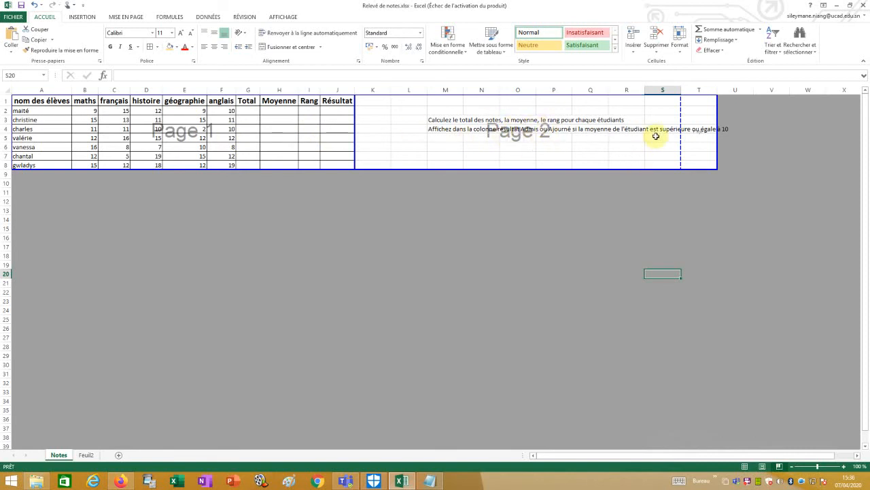
pyautogui.click(744, 468)
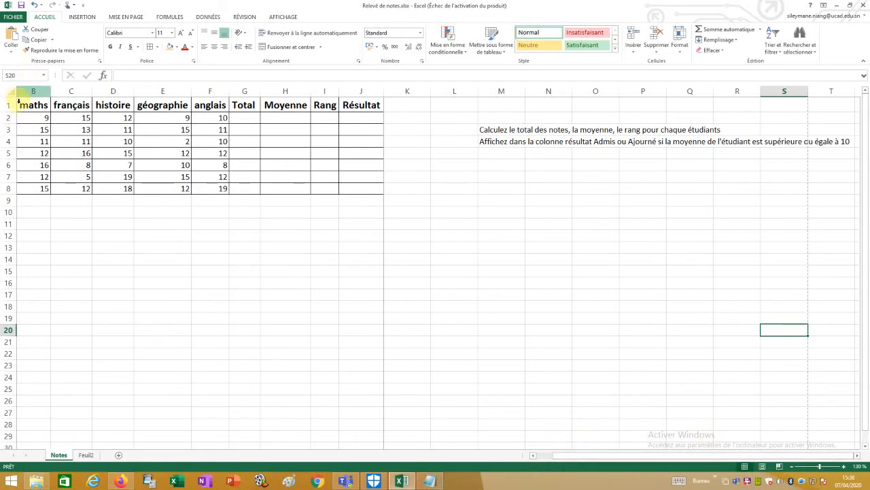
pyautogui.click(534, 457)
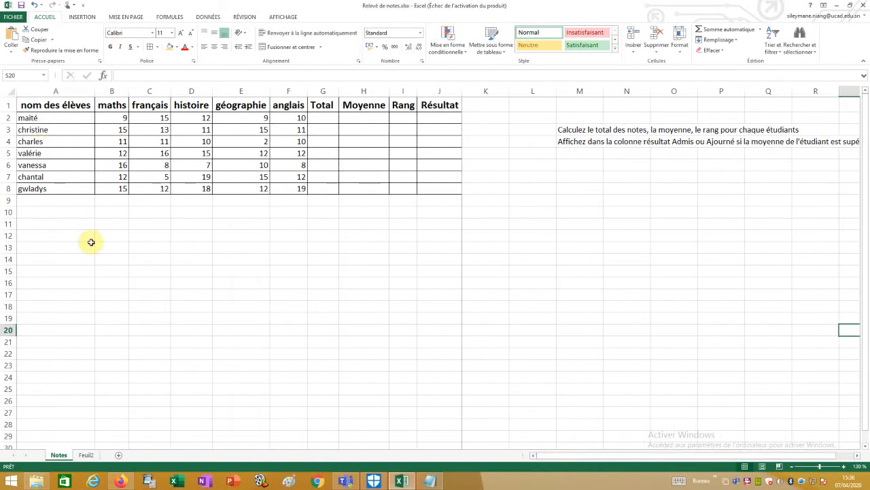
pyautogui.click(148, 246)
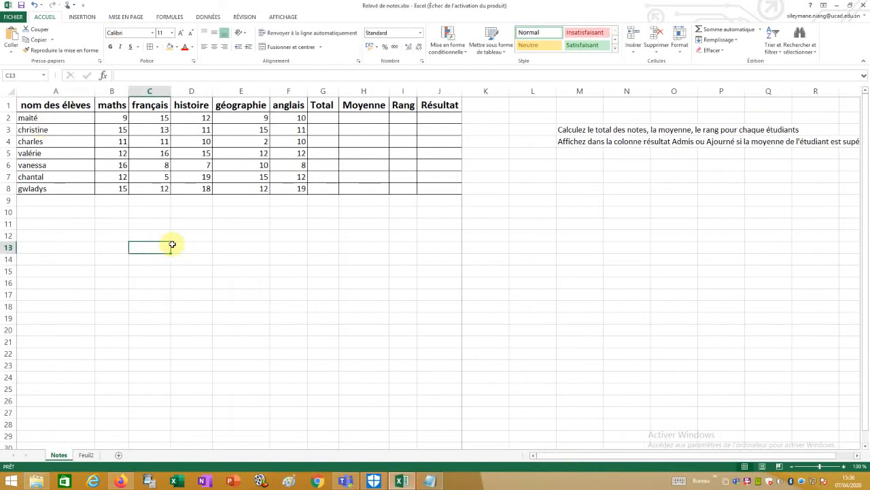
# - Fill the header row A1:J1 with a light green theme colour
pyautogui.click(65, 104)
pyautogui.moveTo(65, 104); pyautogui.dragTo(427, 107)
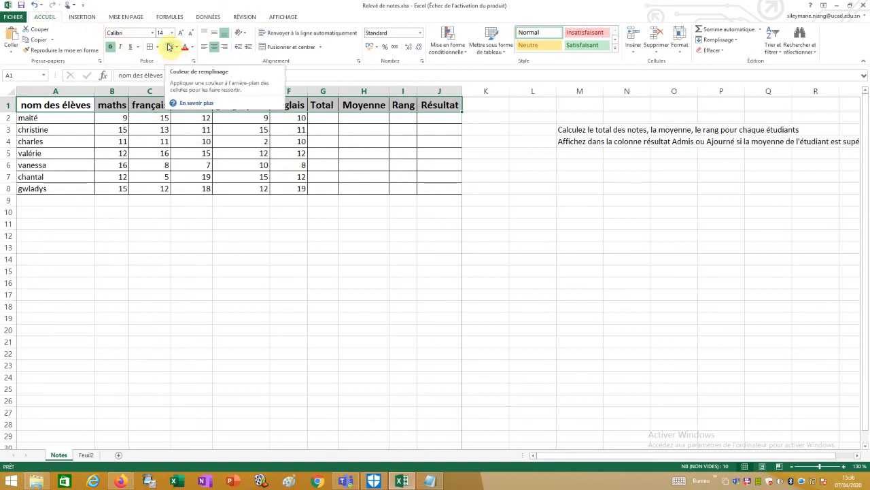
pyautogui.click(177, 48)
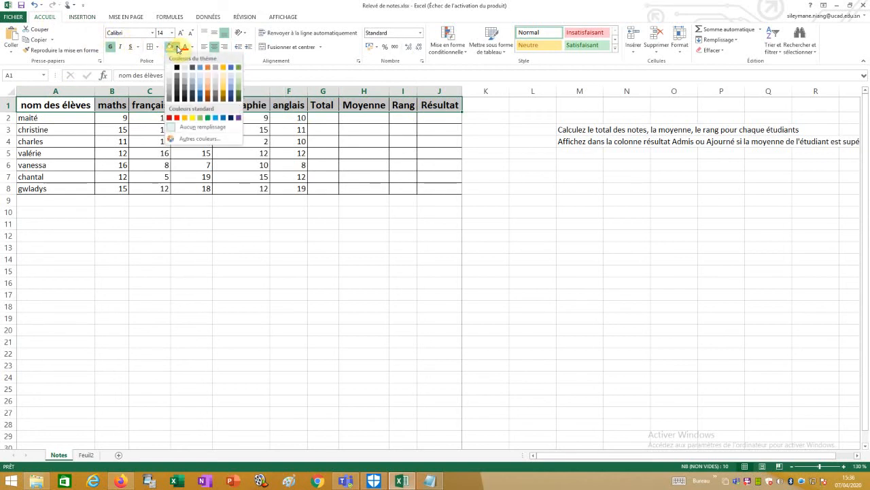
pyautogui.click(238, 91)
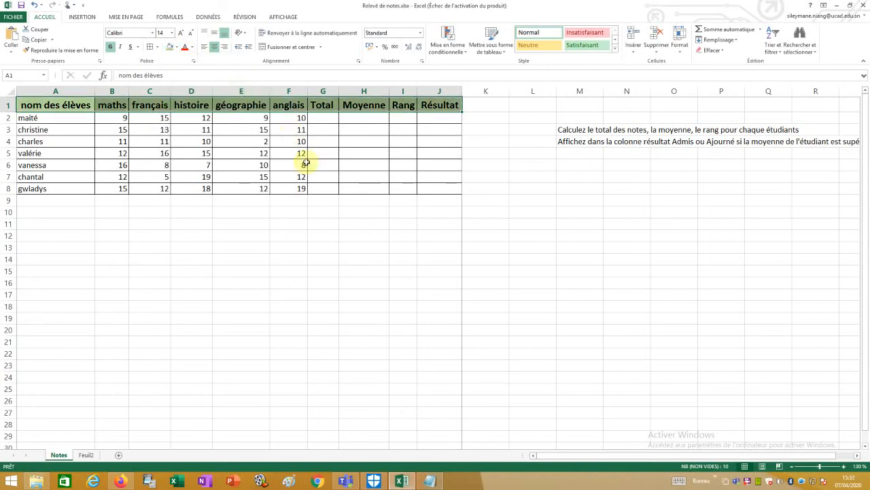
pyautogui.click(325, 307)
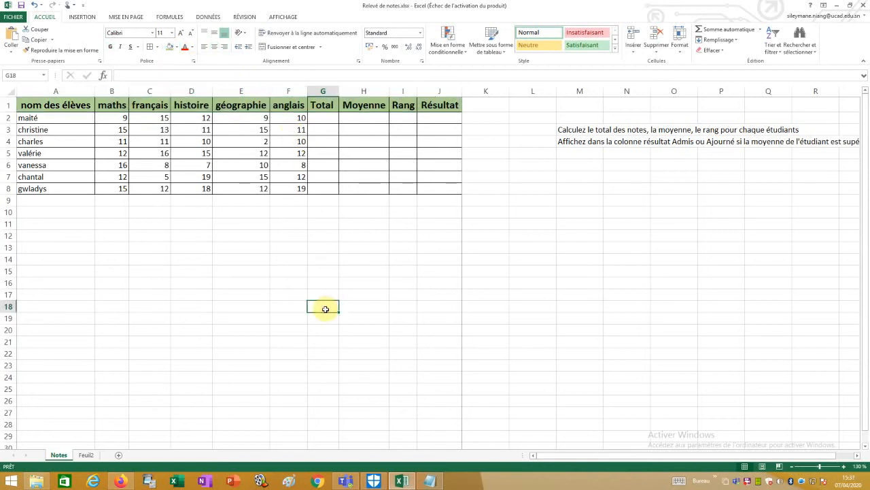
# - Calculate the first pupil's total in G2 with the formula =SOMME(B2:F2)
pyautogui.click(325, 121)
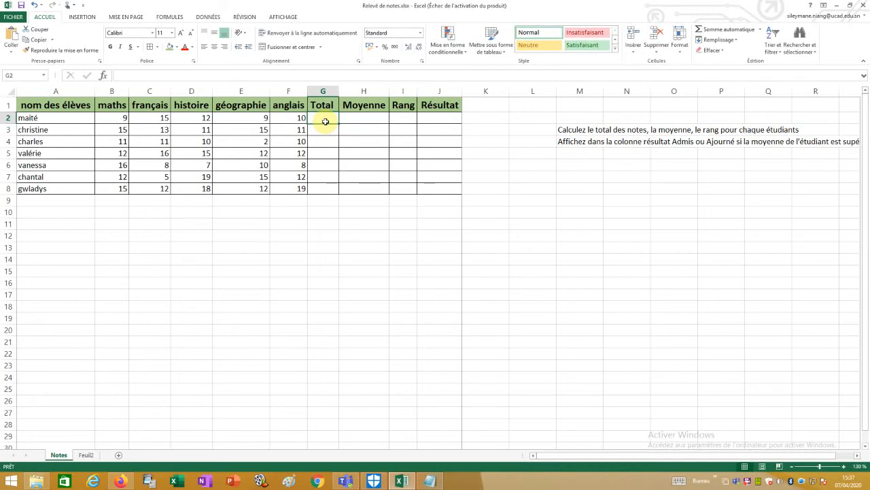
pyautogui.write('=')
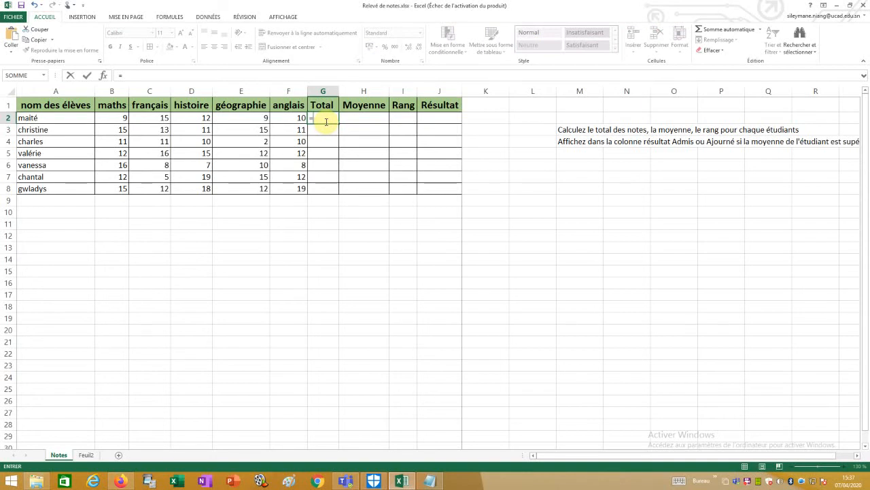
pyautogui.write('somm')
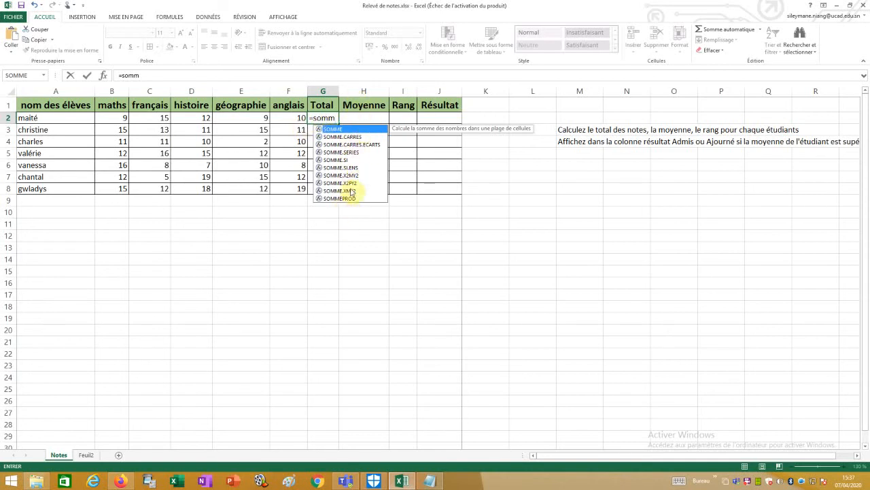
pyautogui.doubleClick(333, 130)
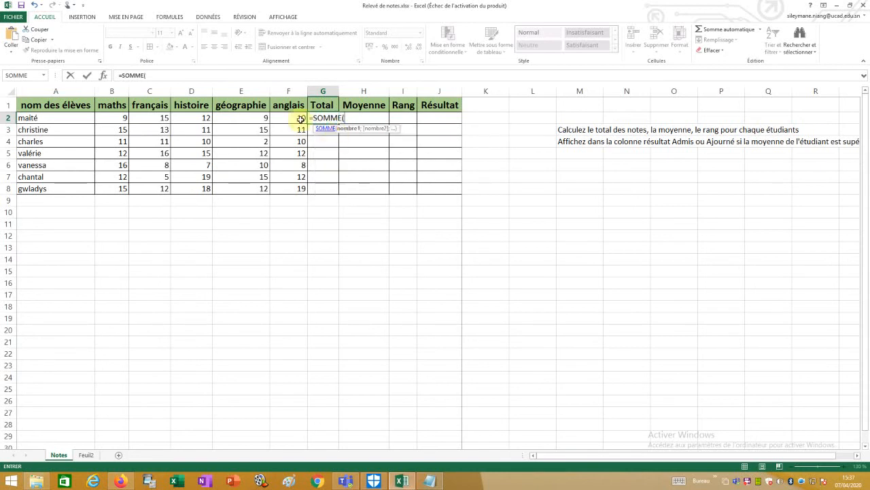
pyautogui.moveTo(114, 118); pyautogui.dragTo(295, 120)
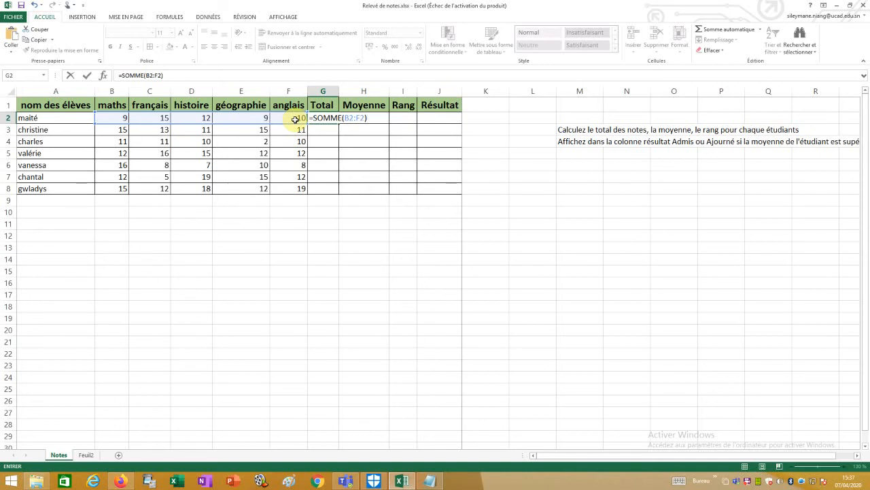
pyautogui.press('Return')
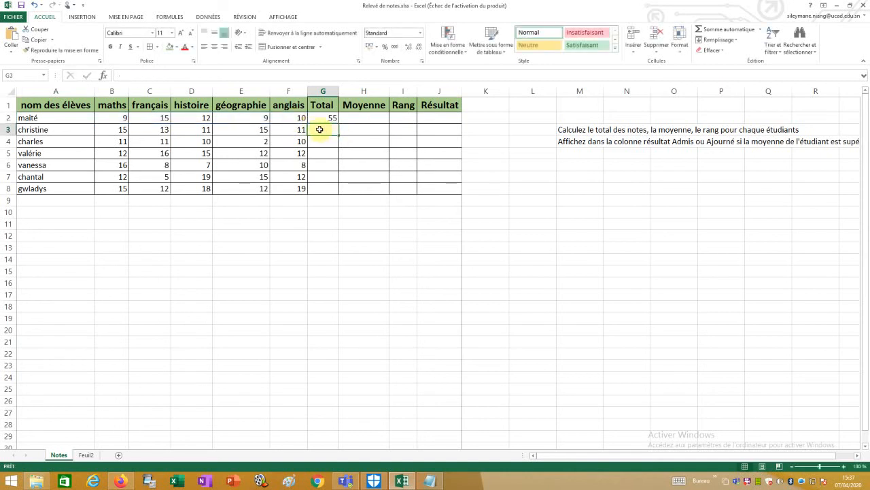
# - Calculate the second pupil's total in G3 with the formula =SOMME(B3:F3)
pyautogui.write('=somm')
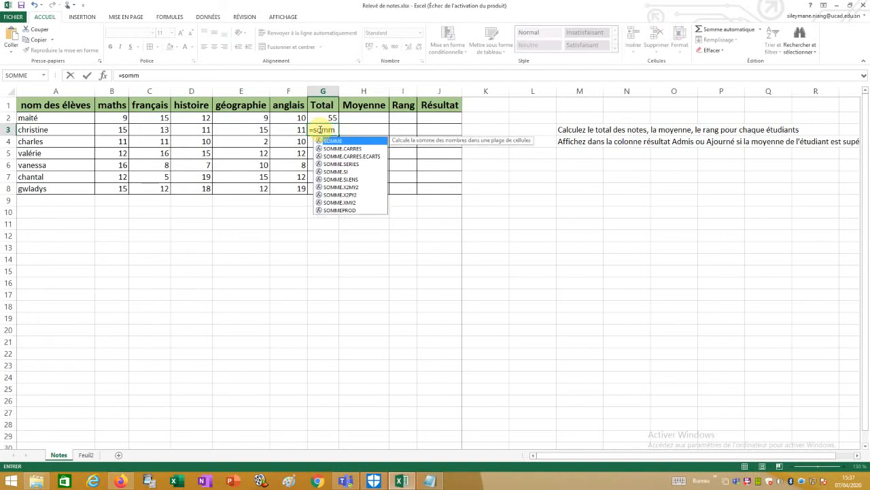
pyautogui.doubleClick(336, 139)
pyautogui.moveTo(116, 129); pyautogui.dragTo(289, 128)
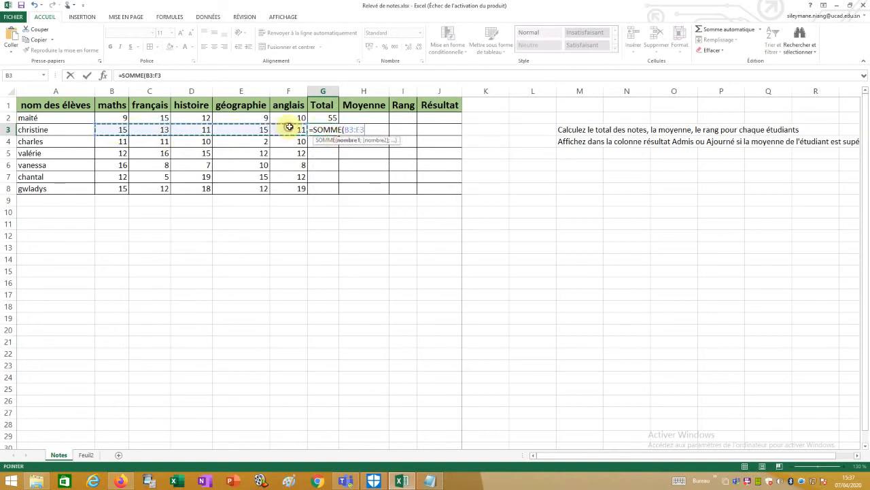
pyautogui.write(')')
pyautogui.press('Return')
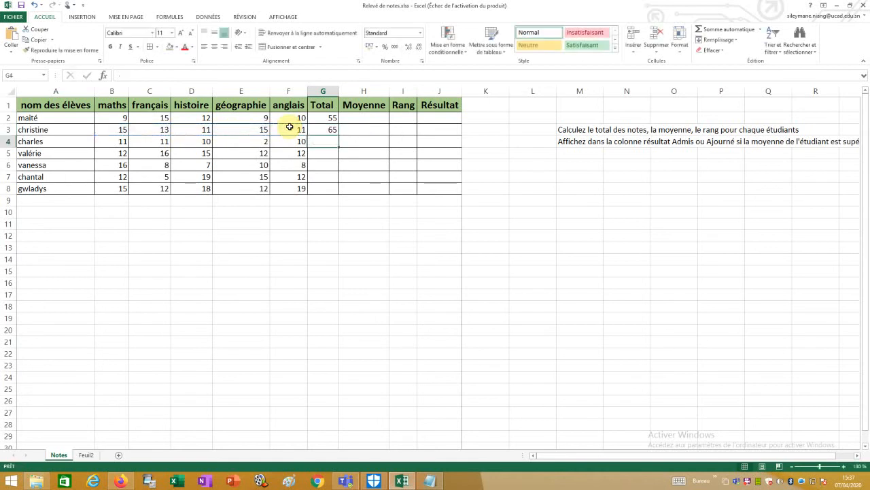
# - Calculate the third pupil's total in G4 with the formula =SOMME(B4:F4)
pyautogui.write('=somm')
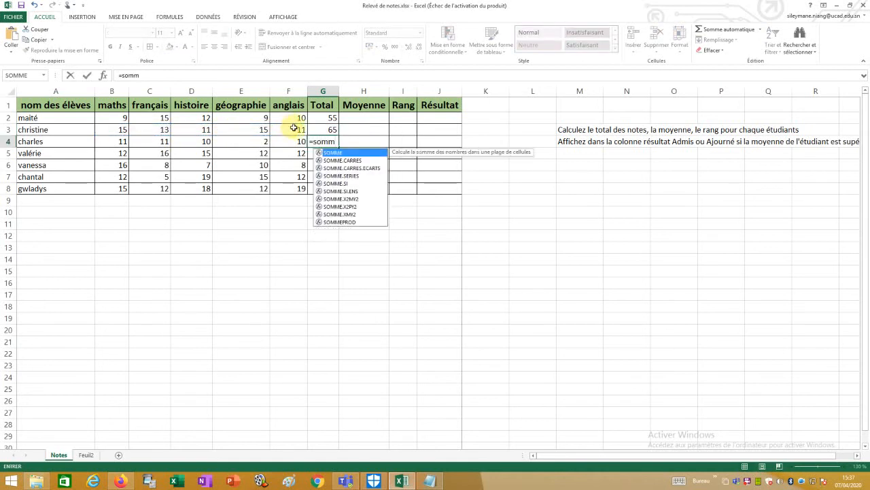
pyautogui.doubleClick(341, 153)
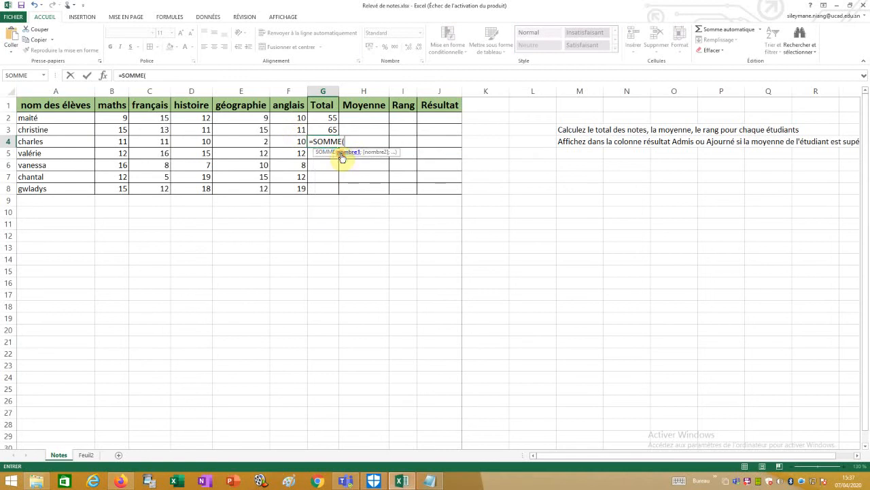
pyautogui.moveTo(109, 145); pyautogui.dragTo(289, 142)
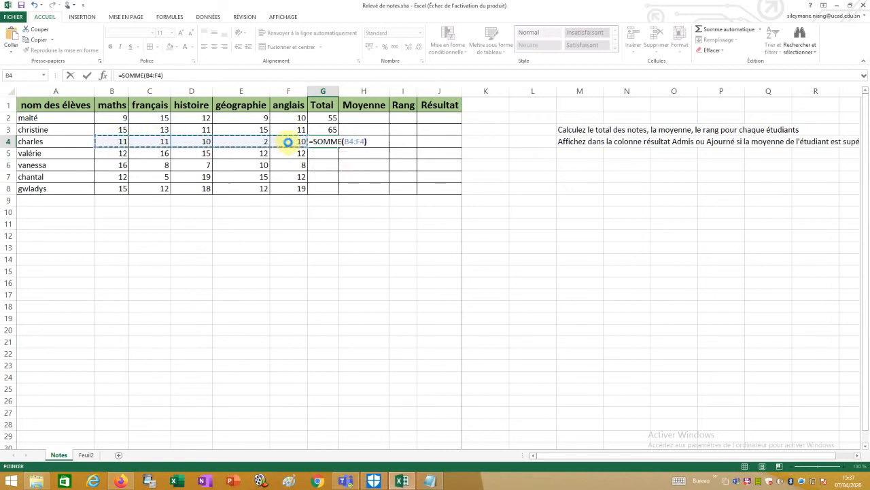
pyautogui.press('Return')
# - Calculate the fourth pupil's total in G5 with the formula =SOMME(B5:F5)
pyautogui.write('=soml')
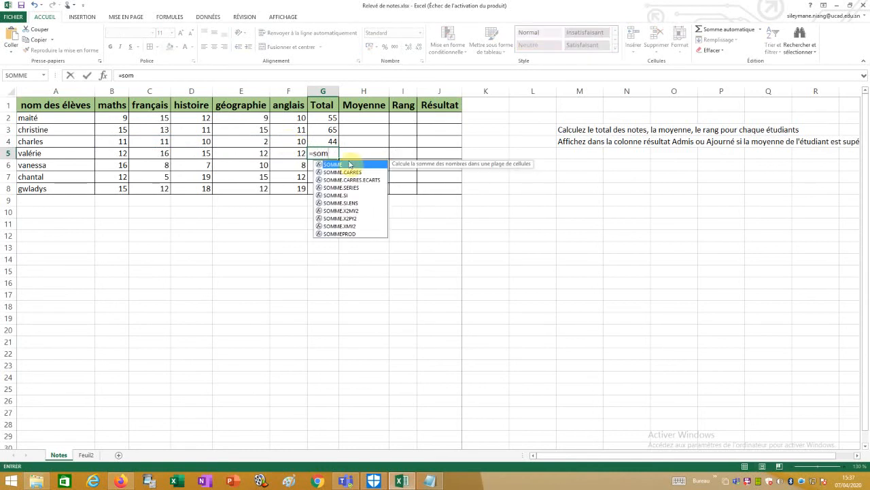
pyautogui.doubleClick(333, 164)
pyautogui.moveTo(116, 157); pyautogui.dragTo(294, 151)
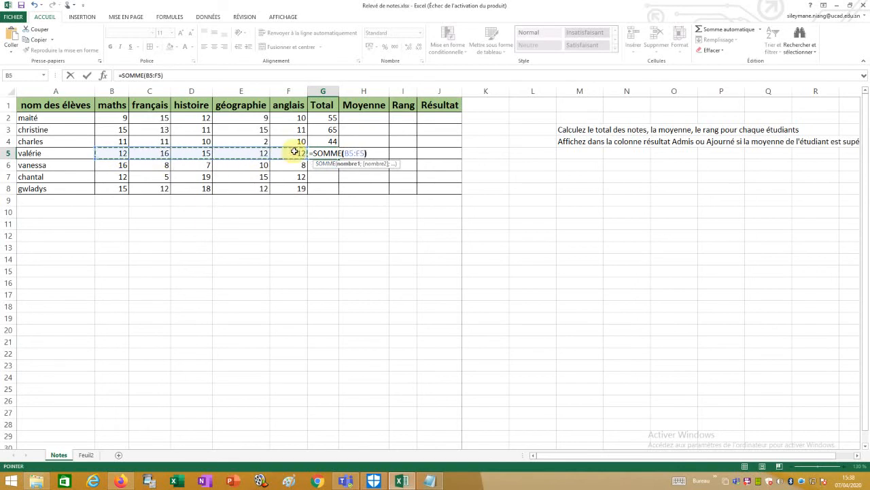
pyautogui.write(')')
pyautogui.press('Return')
# - Calculate the fifth pupil's total in G6 with the formula =SOMME(B6:F6)
pyautogui.write('=s')
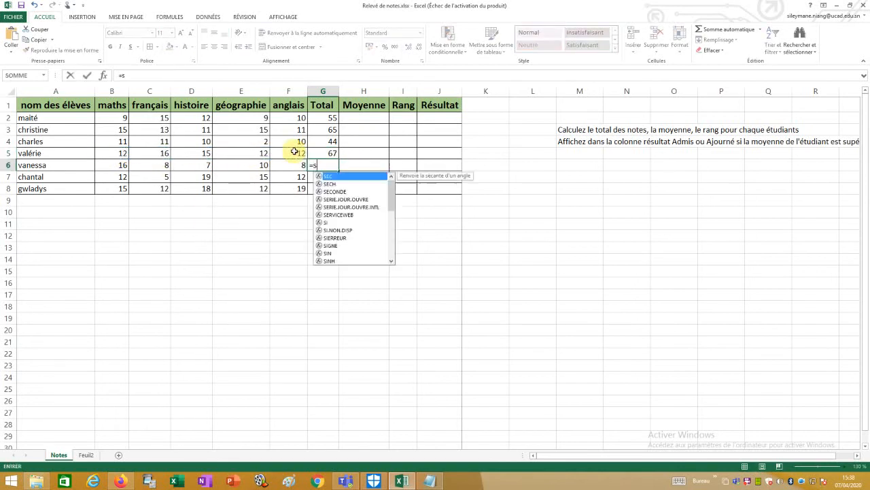
pyautogui.write('omm')
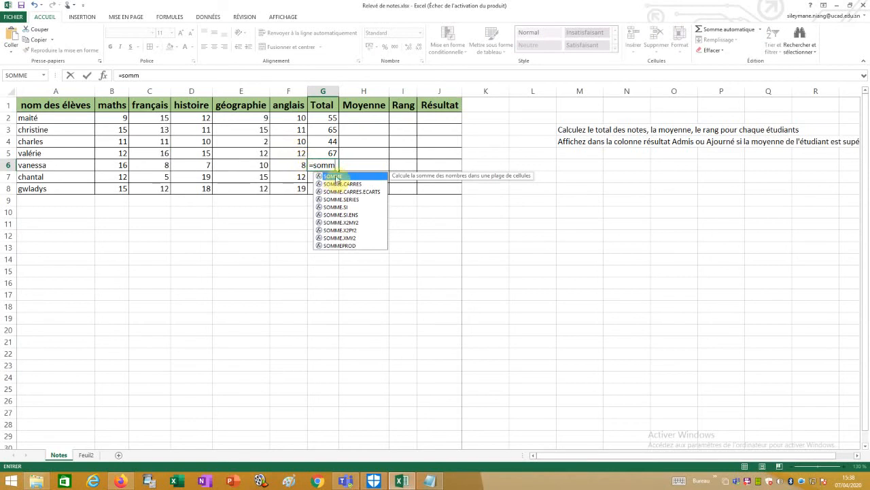
pyautogui.doubleClick(334, 176)
pyautogui.moveTo(99, 165); pyautogui.dragTo(295, 169)
pyautogui.write(')')
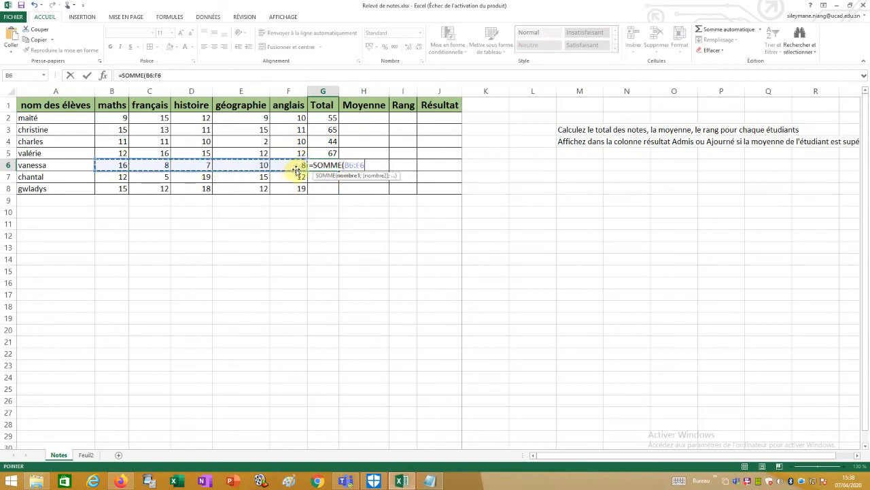
pyautogui.press('Return')
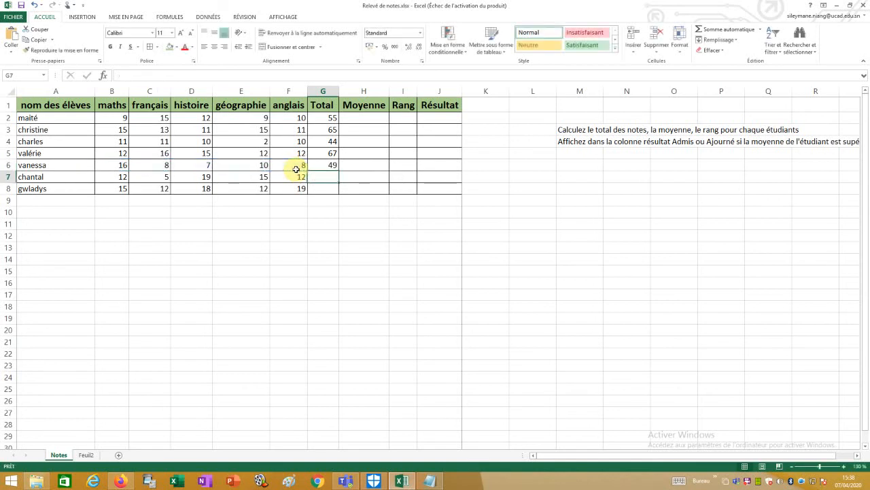
# - Calculate the sixth pupil's total in G7 with the formula =SOMME(B7:F7)
pyautogui.write('=som')
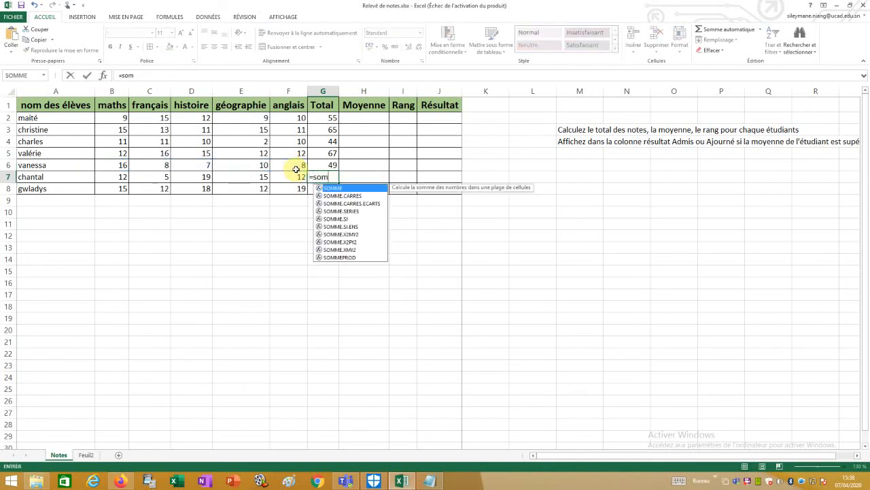
pyautogui.write('m')
pyautogui.doubleClick(331, 188)
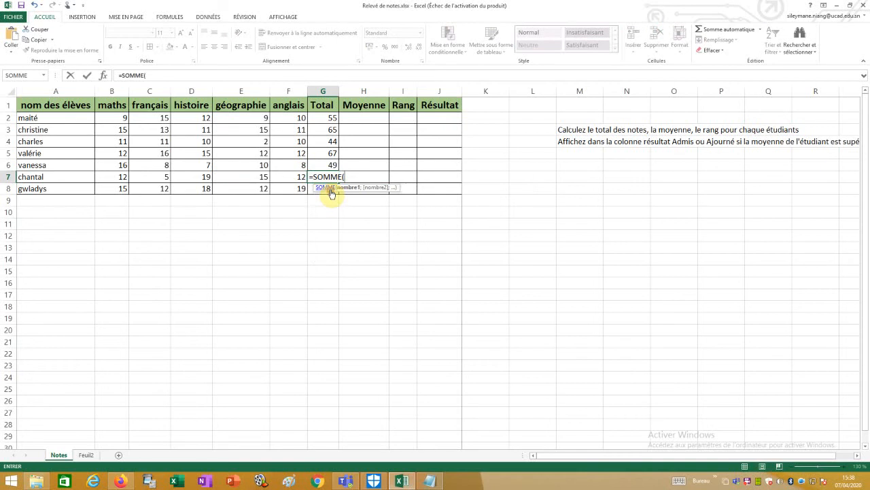
pyautogui.moveTo(125, 172); pyautogui.dragTo(294, 174)
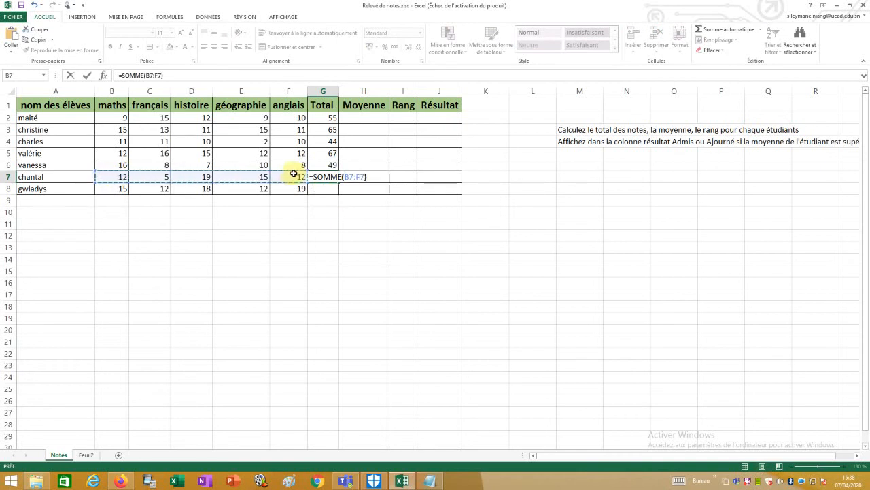
pyautogui.press('Return')
# - Calculate the last pupil's total in G8 with the formula =SOMME(B8:F8)
pyautogui.write('=somm')
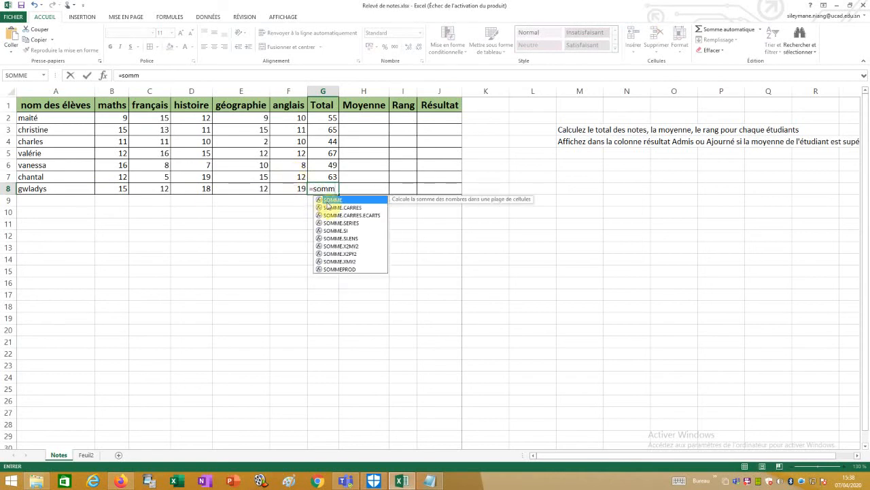
pyautogui.doubleClick(325, 200)
pyautogui.moveTo(123, 185); pyautogui.dragTo(304, 195)
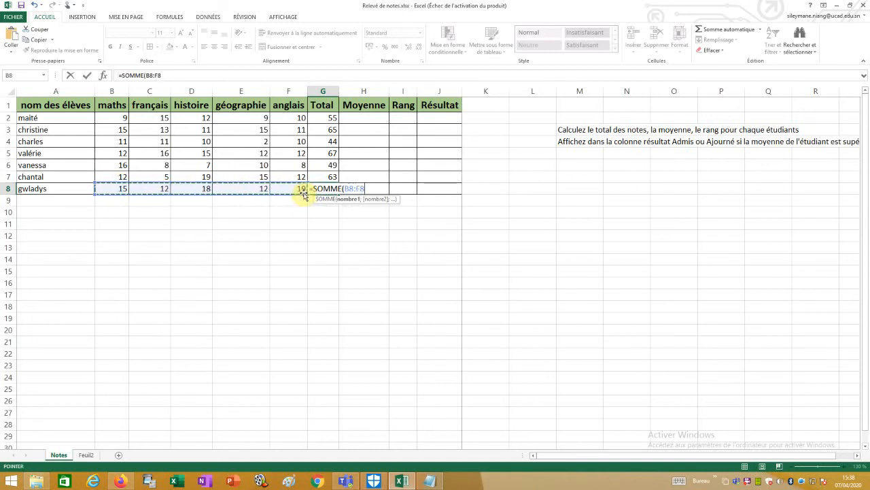
pyautogui.write(')')
pyautogui.press('Return')
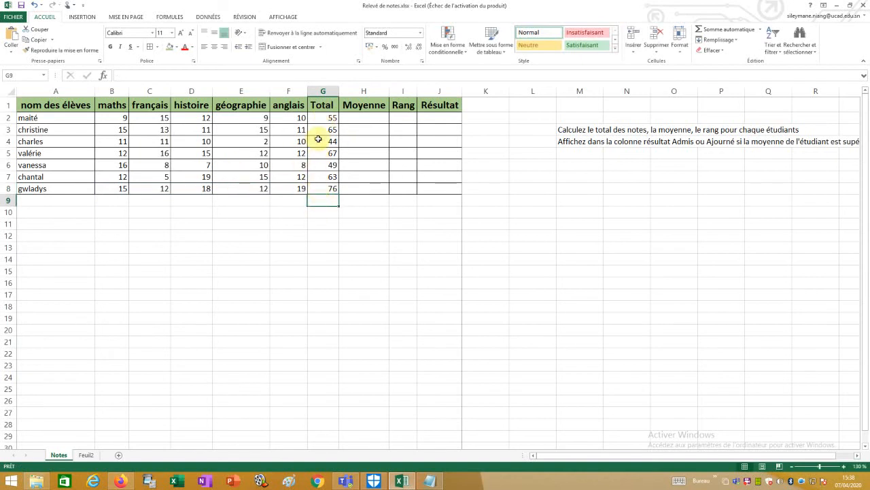
# - Switch to Bloc-notes, add the line "La recopie incrémentale" below the "Mode horizontal" note, and return to the Excel sheet
pyautogui.click(430, 481)
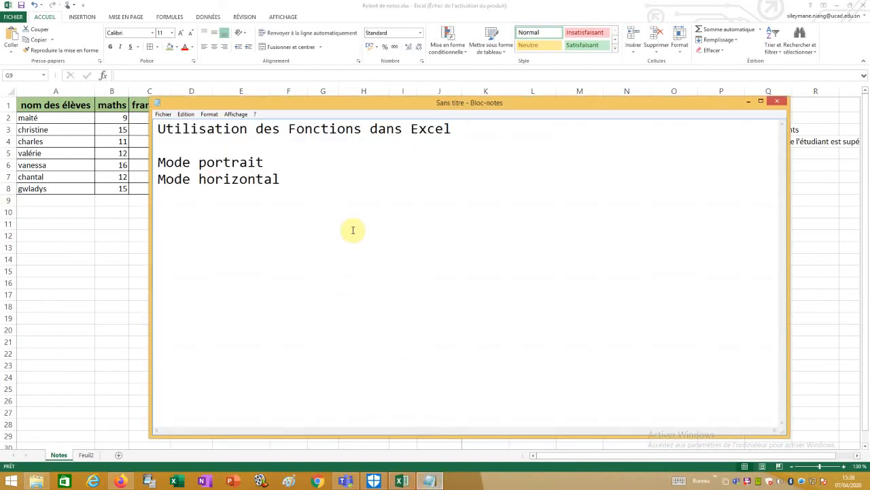
pyautogui.press('Return')
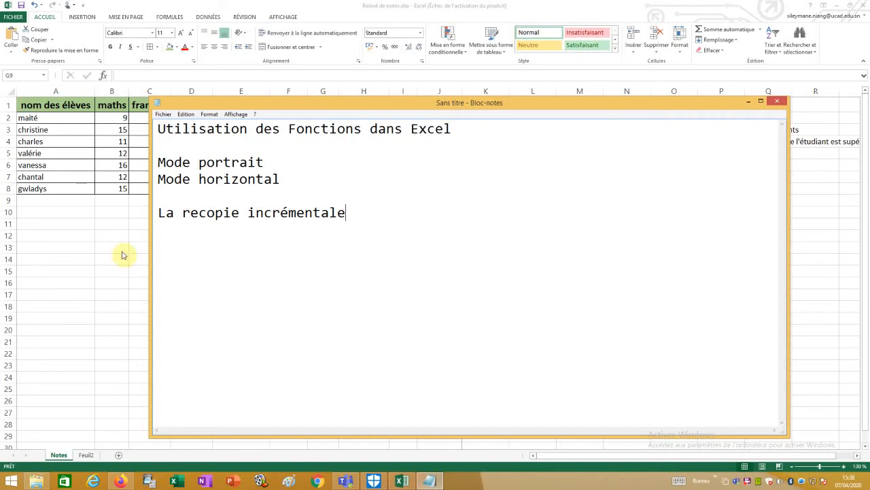
pyautogui.moveTo(155, 212); pyautogui.dragTo(374, 215)
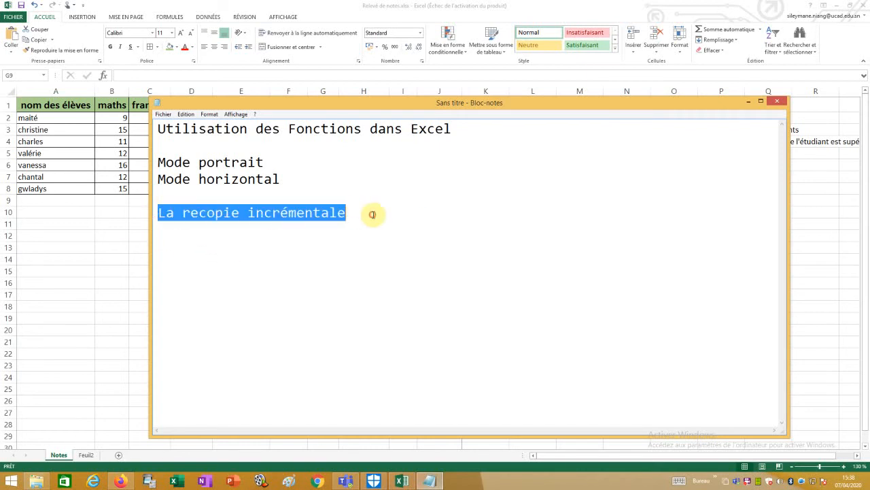
pyautogui.click(55, 236)
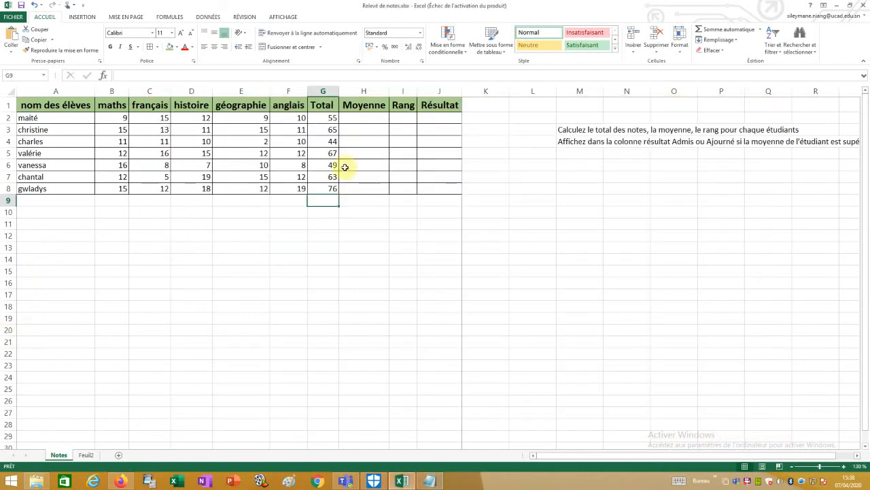
# - Clear the contents of the Total cells G2:G8
pyautogui.moveTo(325, 117); pyautogui.dragTo(327, 188)
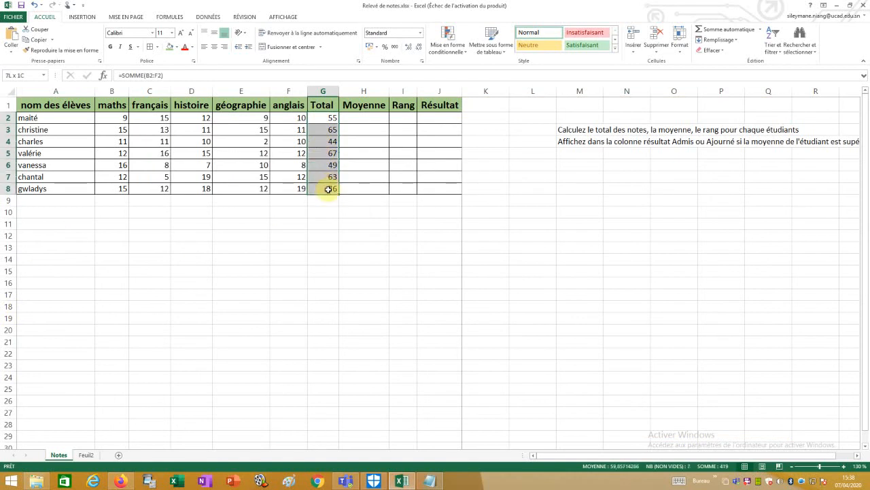
pyautogui.click(314, 235)
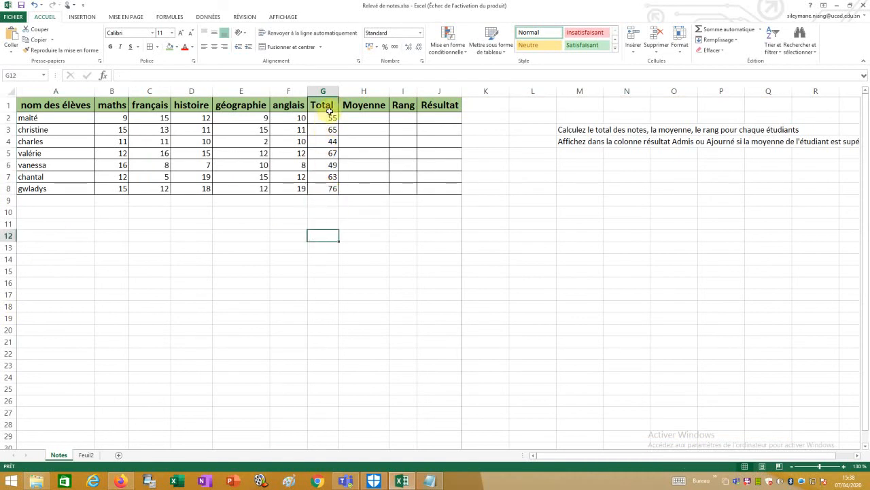
pyautogui.click(324, 117)
pyautogui.moveTo(325, 117); pyautogui.dragTo(328, 188)
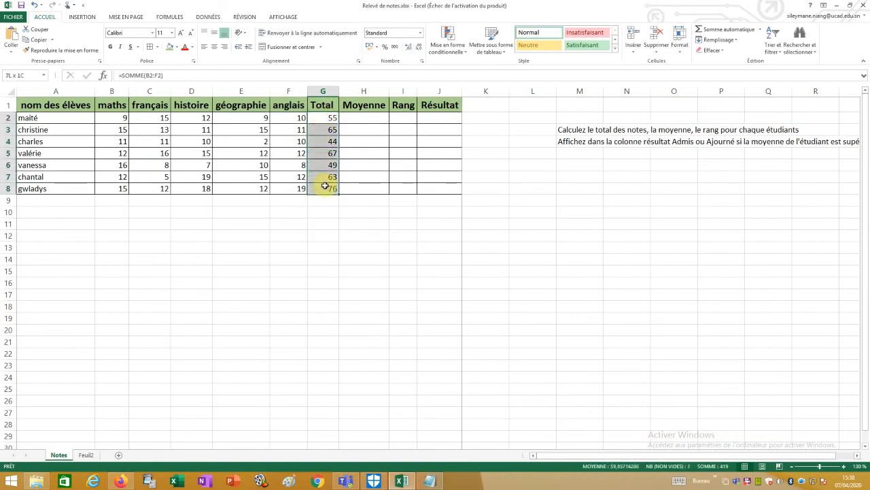
pyautogui.rightClick(326, 150)
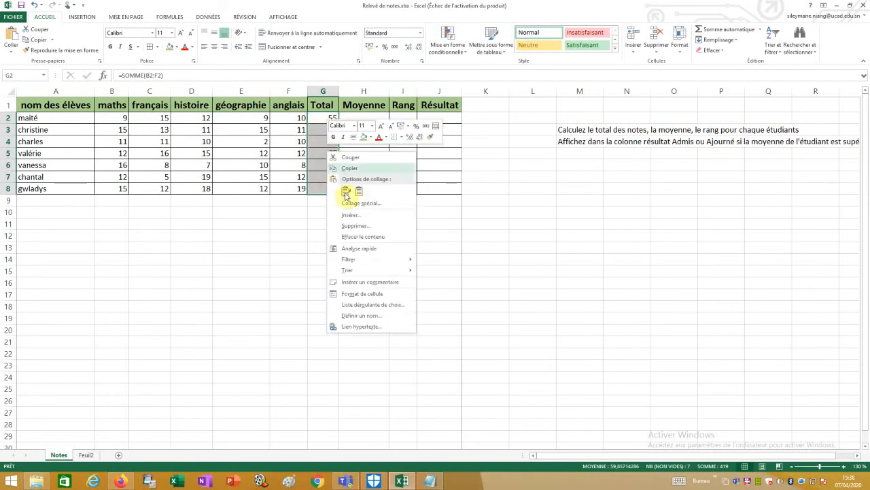
pyautogui.click(362, 235)
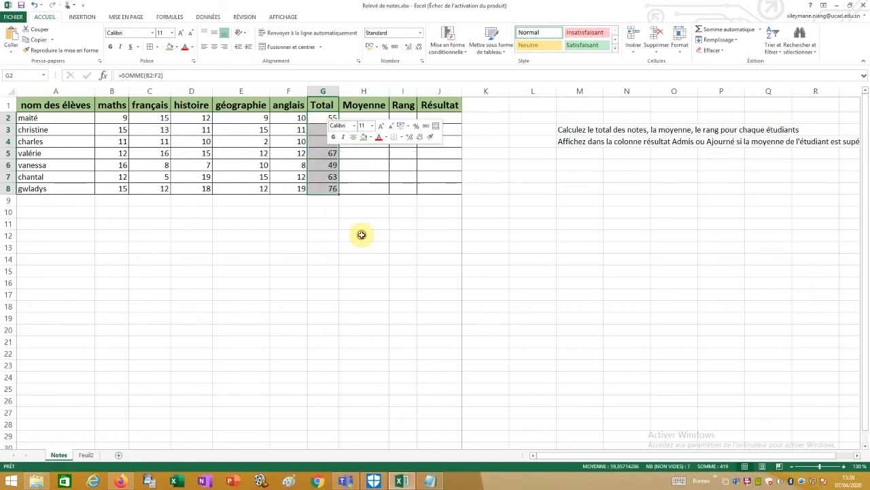
# - Calculate the first pupil's total in G2 with the formula =SOMME(B2:F2)
pyautogui.click(317, 117)
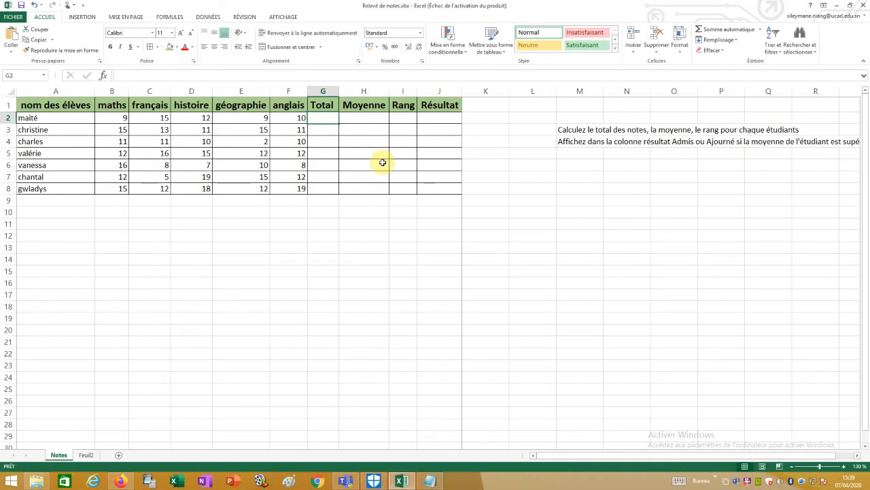
pyautogui.write('=somm')
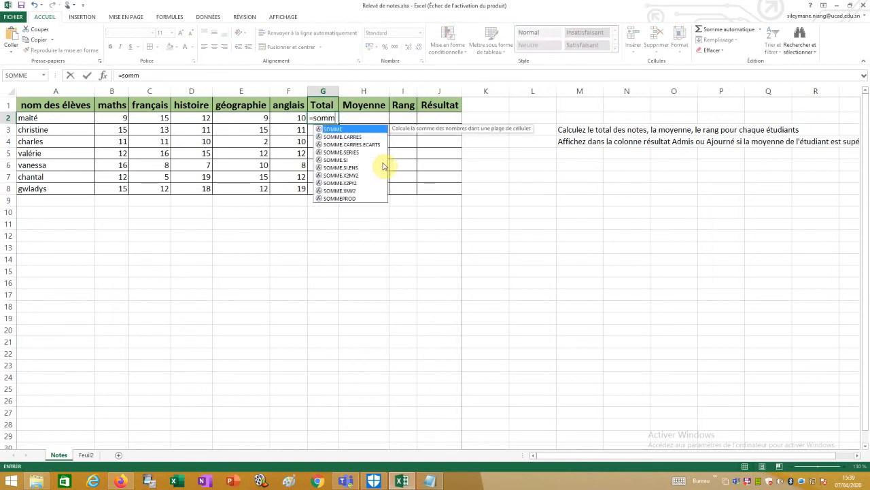
pyautogui.doubleClick(334, 129)
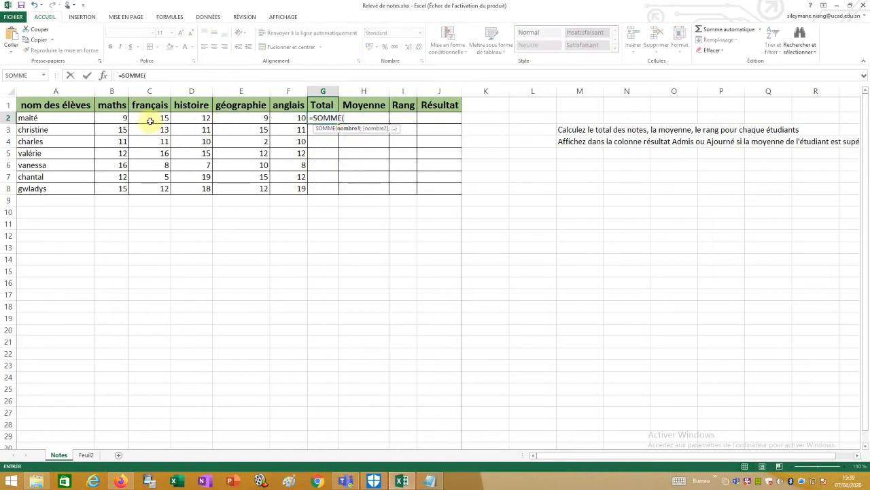
pyautogui.moveTo(114, 119); pyautogui.dragTo(287, 119)
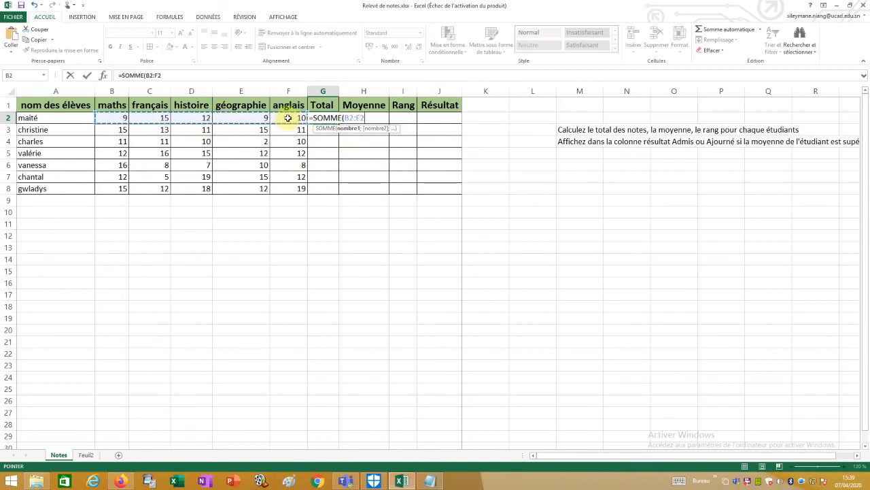
pyautogui.write(')')
pyautogui.press('Return')
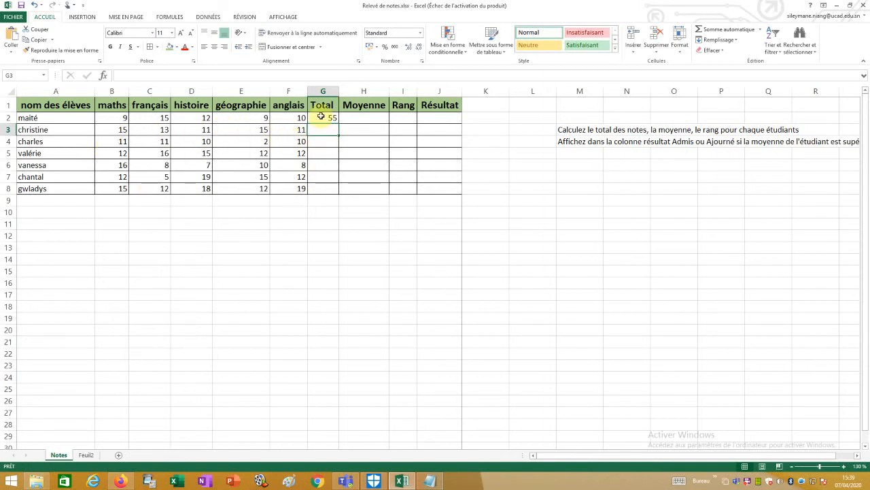
# - Fill the total formula from G2 down to G8, undo that fill, and fill the same range again
pyautogui.click(320, 117)
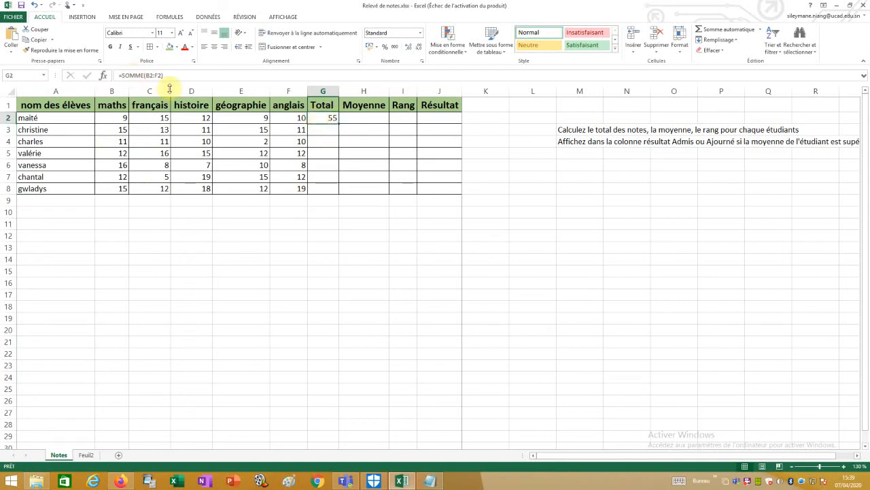
pyautogui.moveTo(176, 75); pyautogui.dragTo(116, 75)
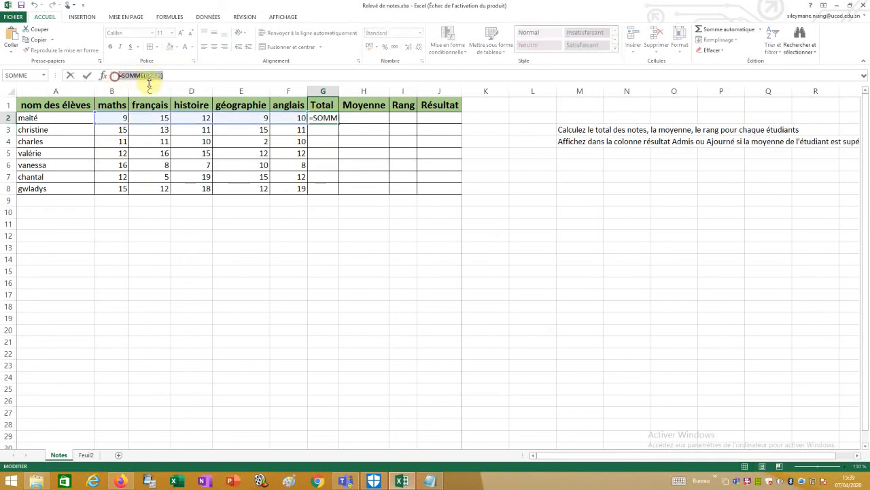
pyautogui.press('Escape')
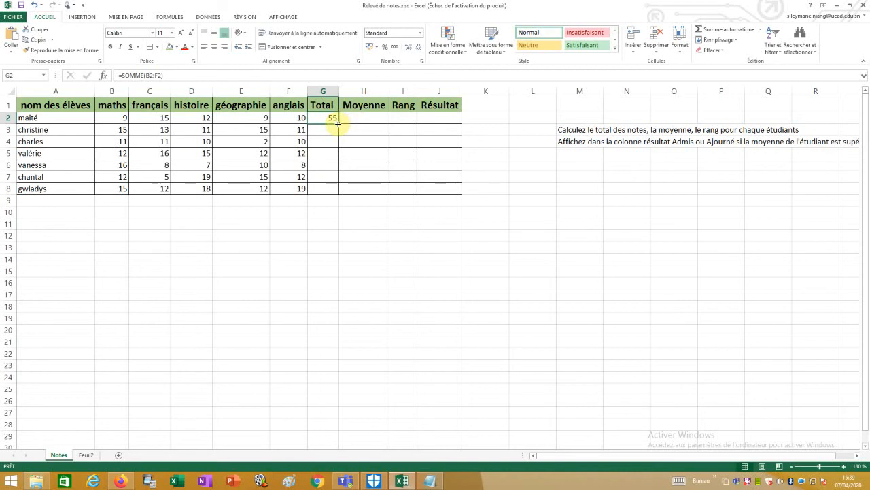
pyautogui.moveTo(338, 124); pyautogui.dragTo(329, 194)
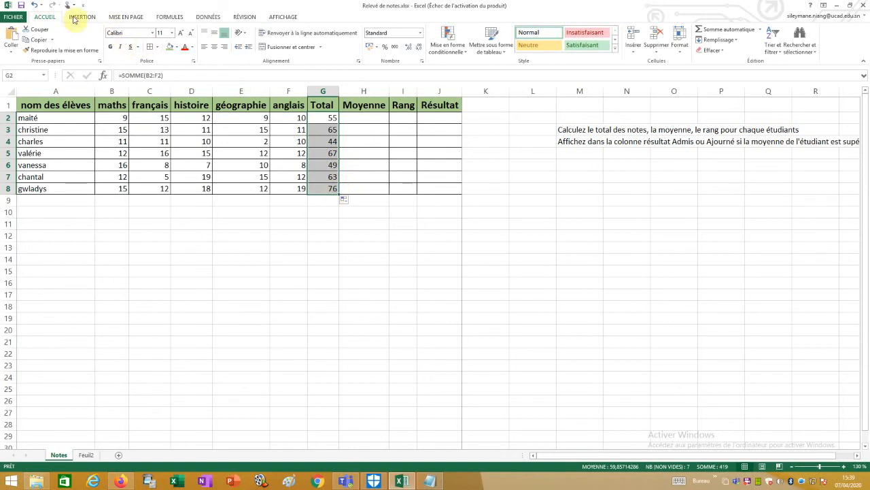
pyautogui.click(34, 6)
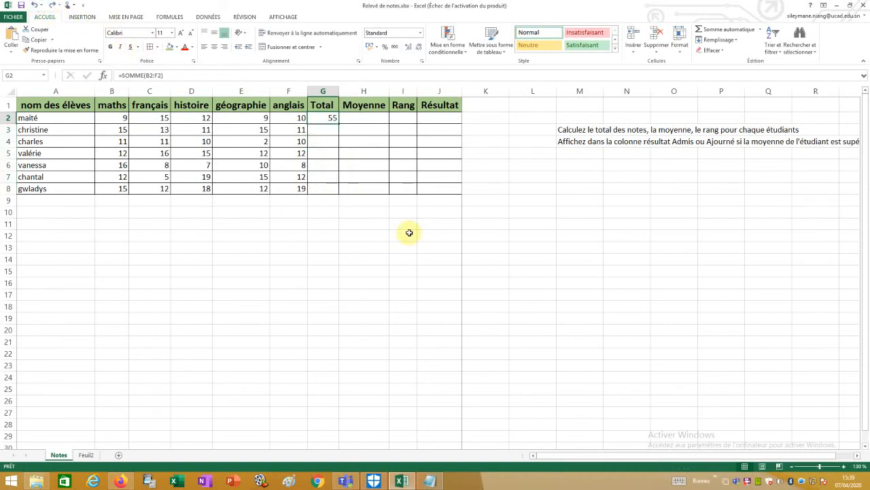
pyautogui.doubleClick(341, 124)
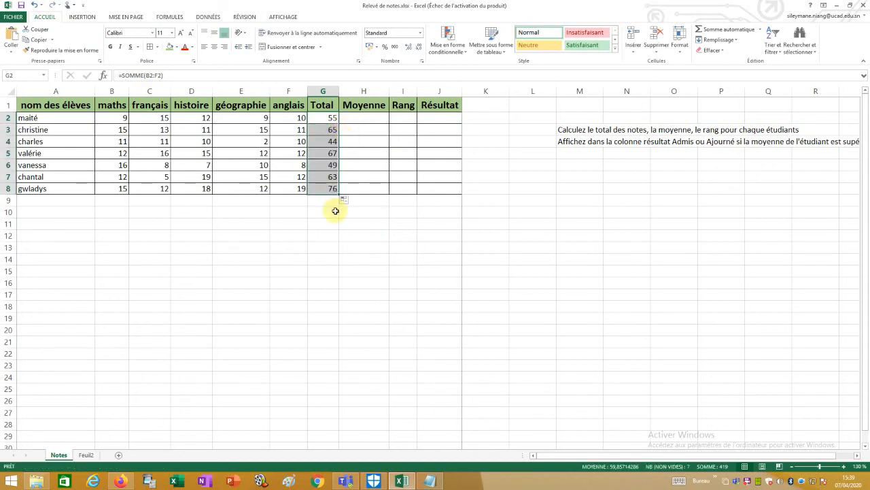
pyautogui.click(330, 208)
# - Calculate the first pupil's average in H2 with the formula =MOYENNE(B2:F2)
pyautogui.click(355, 118)
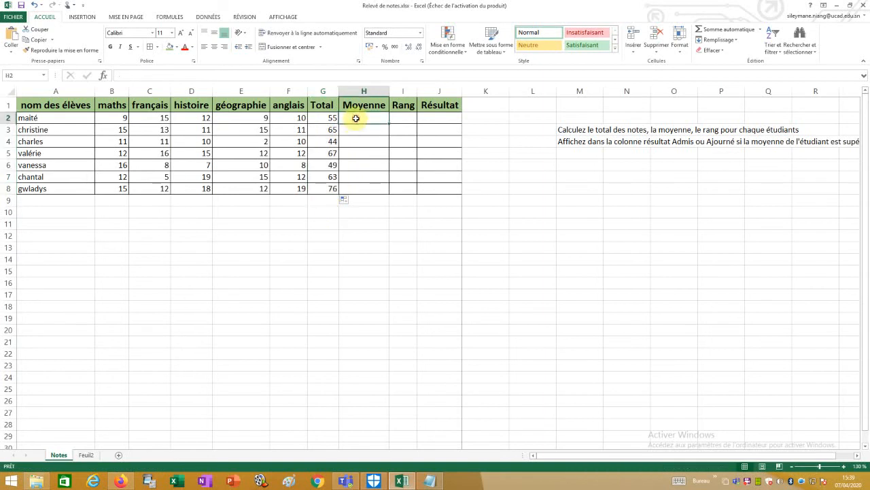
pyautogui.write('=moye')
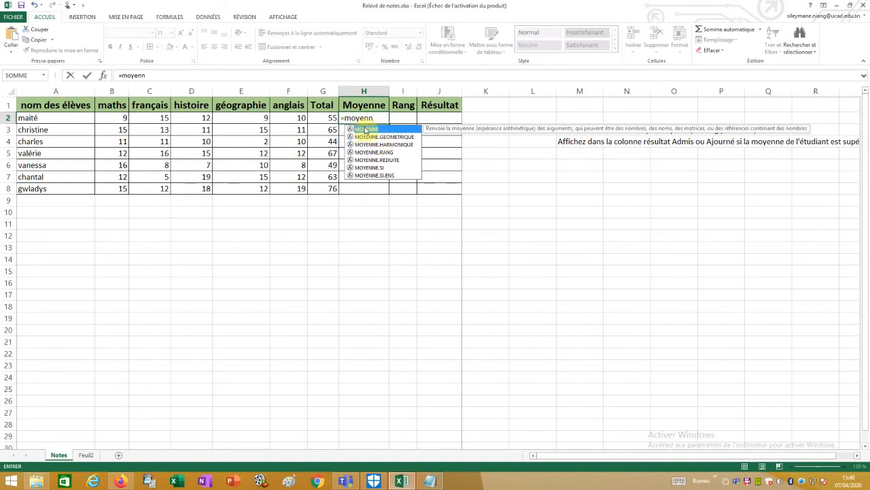
pyautogui.write('nn')
pyautogui.doubleClick(366, 130)
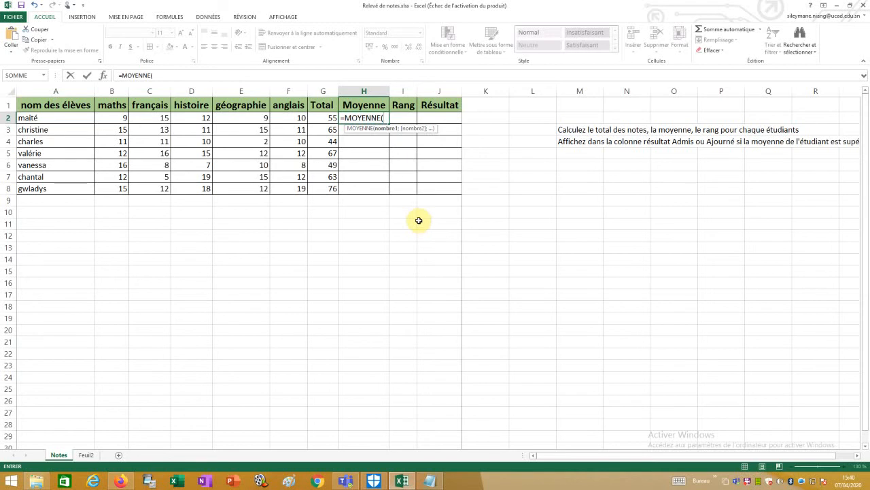
pyautogui.moveTo(115, 117); pyautogui.dragTo(292, 118)
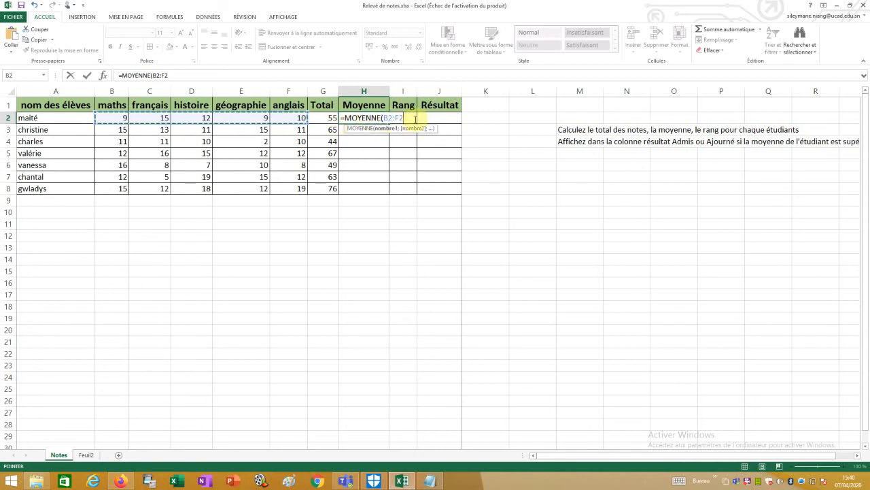
pyautogui.press('Return')
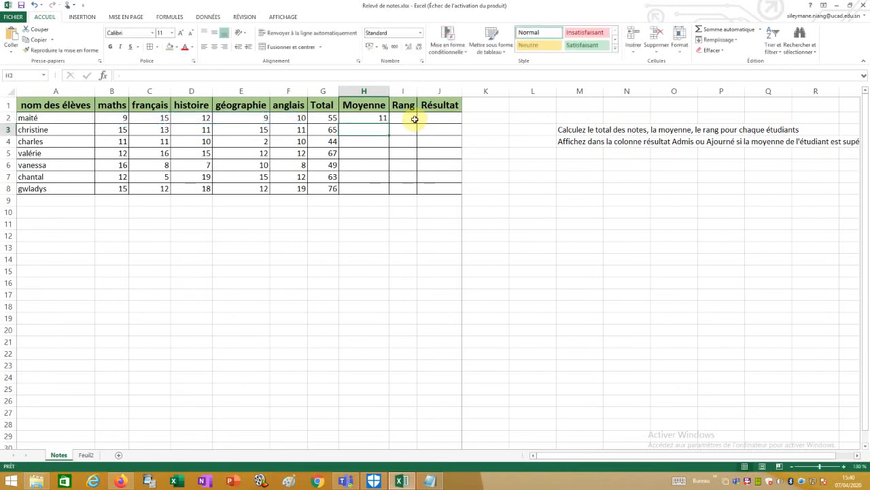
# - Clear the contents of the first pupil's Moyenne cell, H2
pyautogui.click(382, 117)
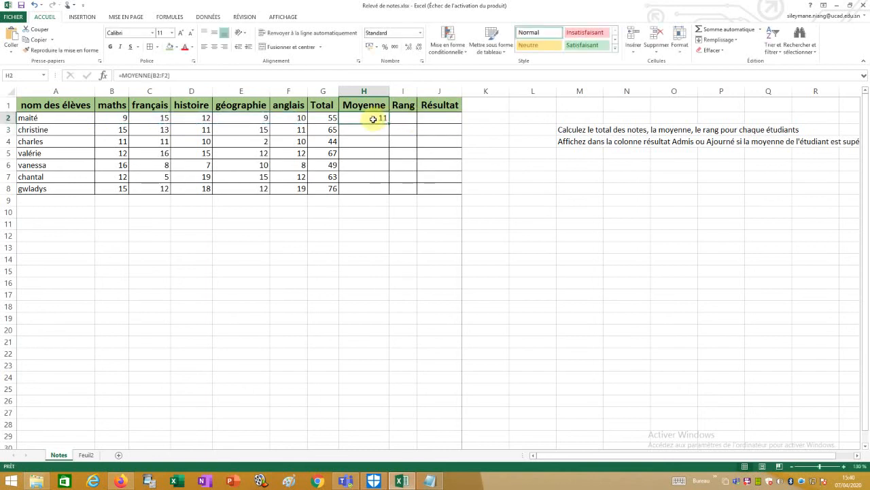
pyautogui.rightClick(373, 119)
pyautogui.click(397, 203)
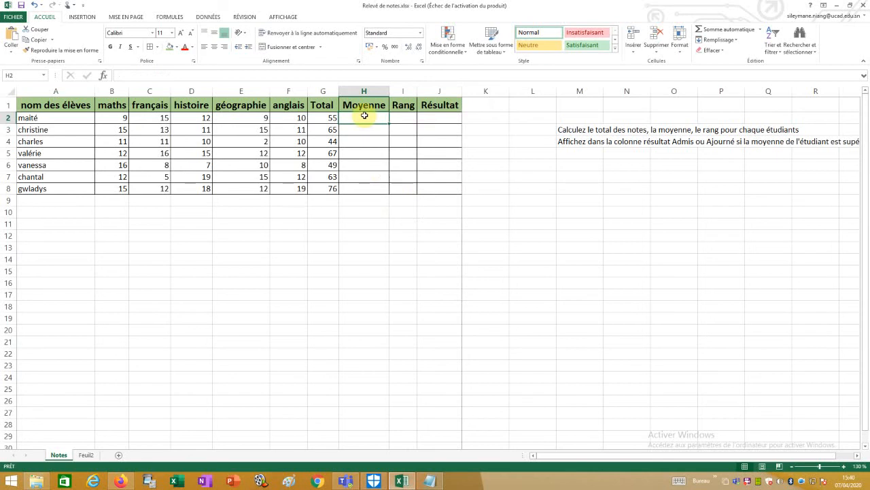
# - Re-enter the average formula =MOYENNE(B2:F2) in the emptied cell H2
pyautogui.write('=moyenn')
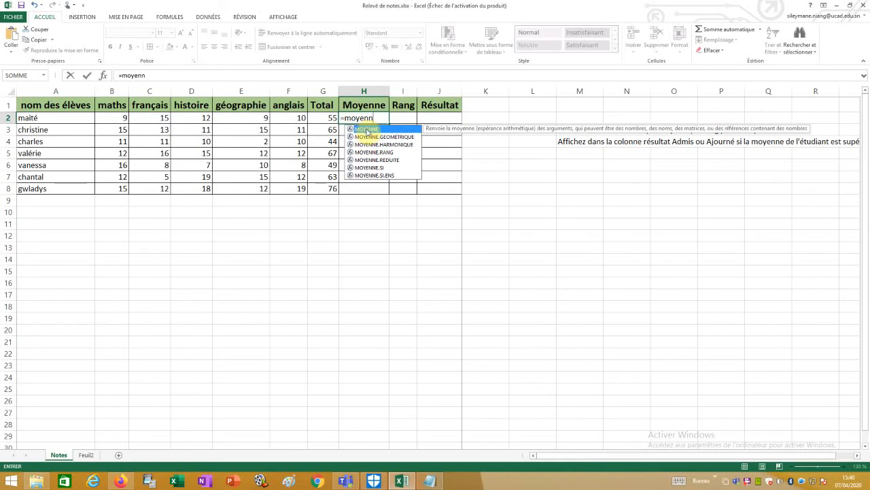
pyautogui.doubleClick(368, 129)
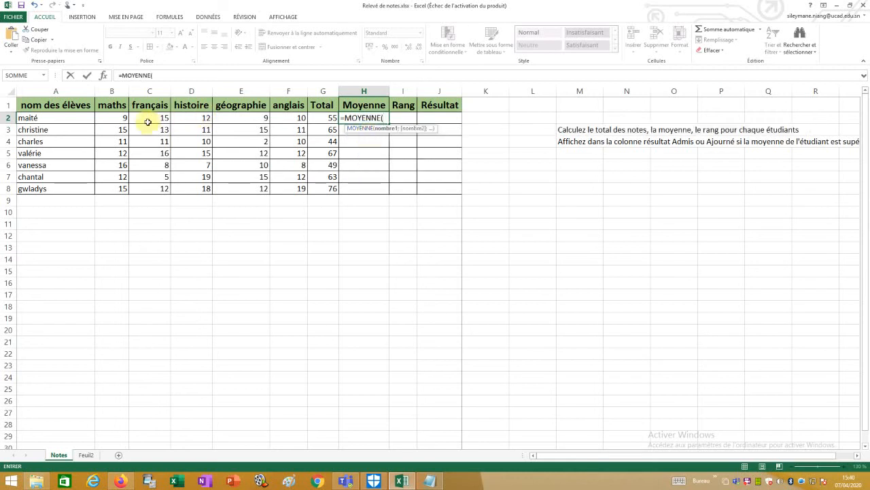
pyautogui.moveTo(117, 121); pyautogui.dragTo(280, 120)
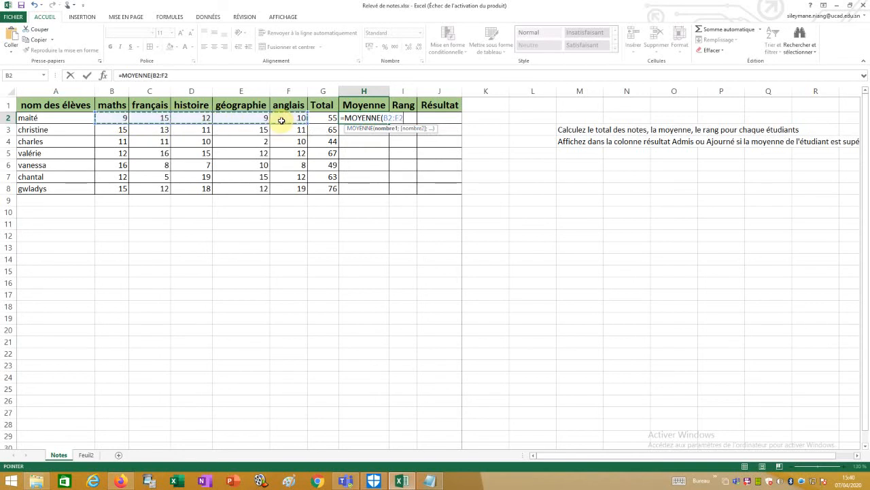
pyautogui.write(')')
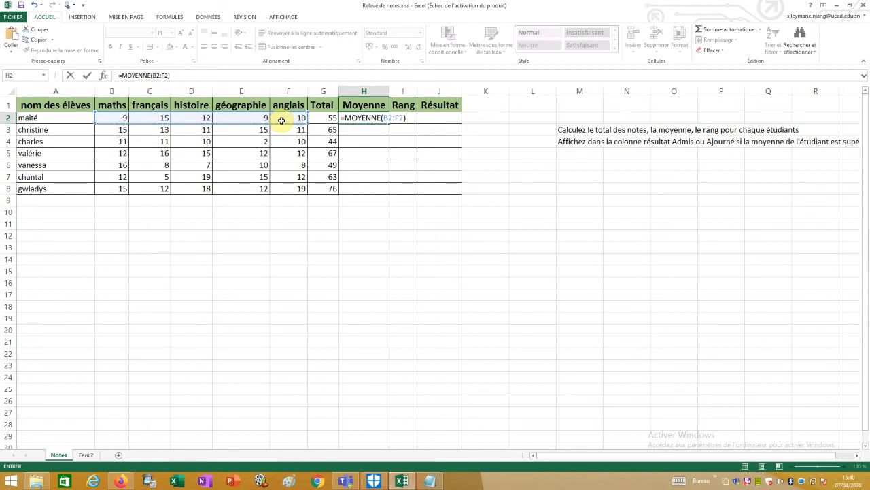
pyautogui.press('Return')
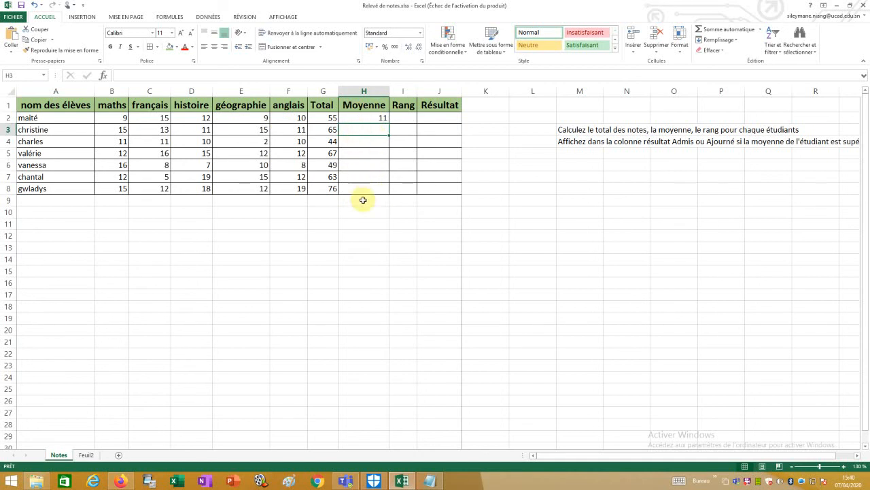
# - Format the average in H2 to show two decimal places
pyautogui.click(364, 117)
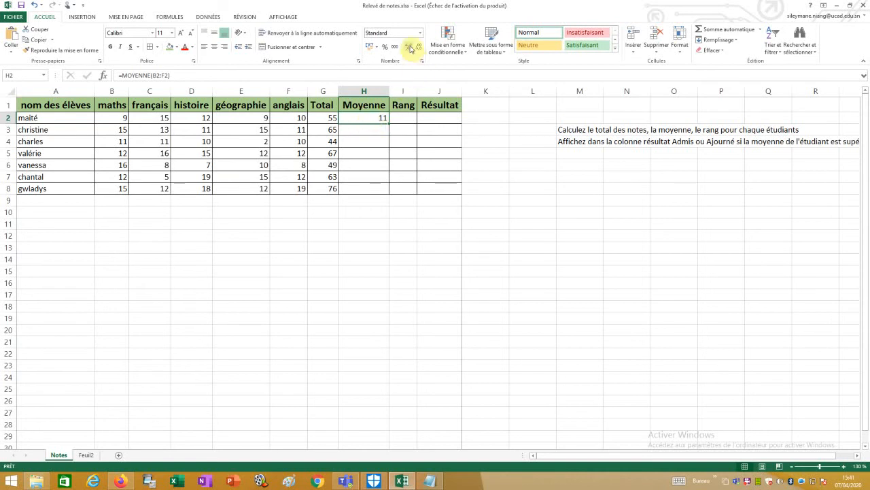
pyautogui.click(410, 47)
pyautogui.click(419, 47)
pyautogui.click(419, 47)
pyautogui.click(420, 47)
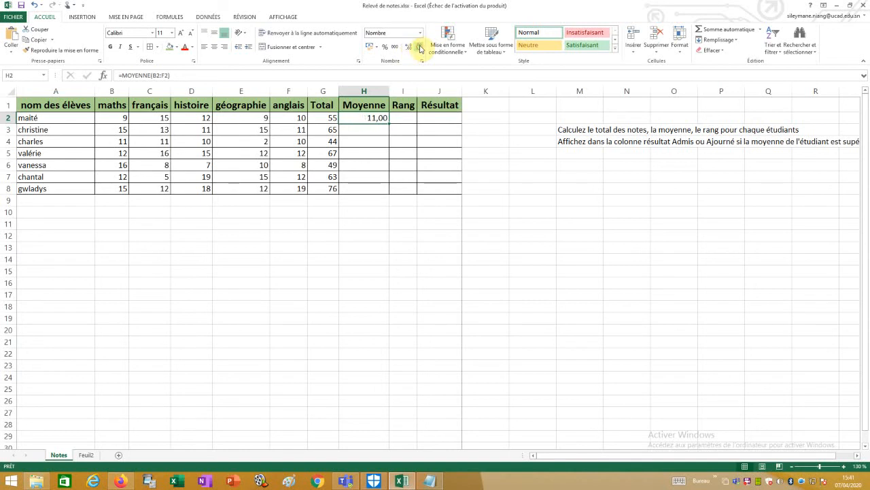
# - Fill the average formula from H2 down to H8 and make the averages bold
pyautogui.doubleClick(389, 124)
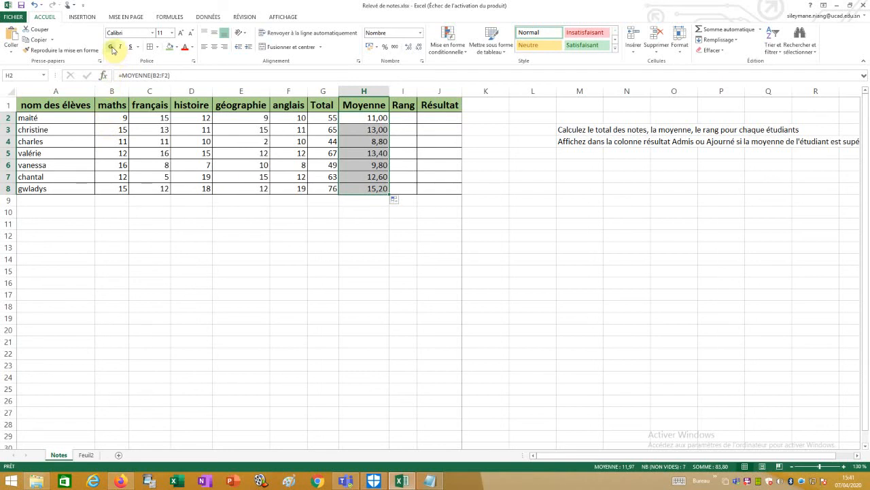
pyautogui.click(113, 47)
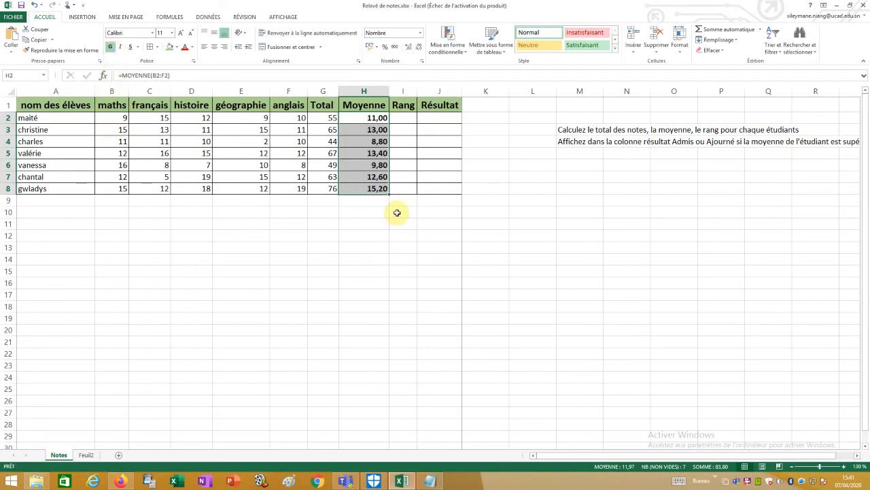
pyautogui.click(384, 245)
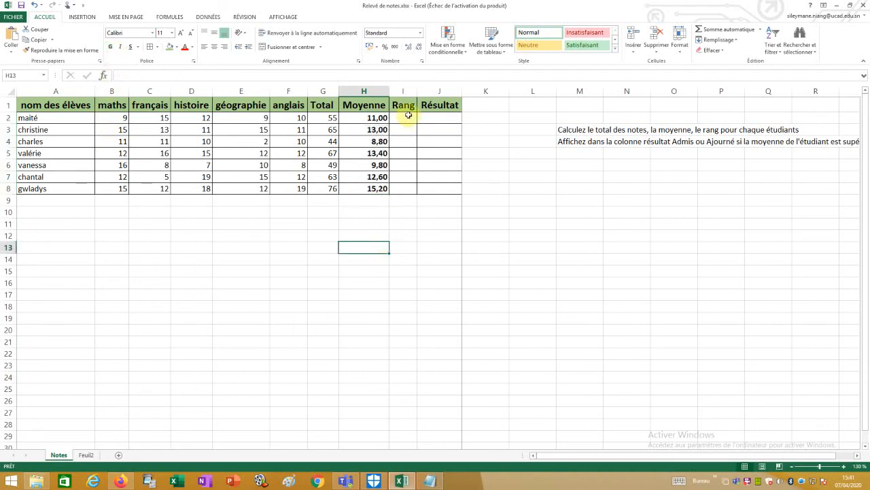
# - Clear the contents of the Total and Moyenne cells G2:H8
pyautogui.moveTo(324, 121); pyautogui.dragTo(376, 191)
pyautogui.rightClick(356, 144)
pyautogui.click(384, 229)
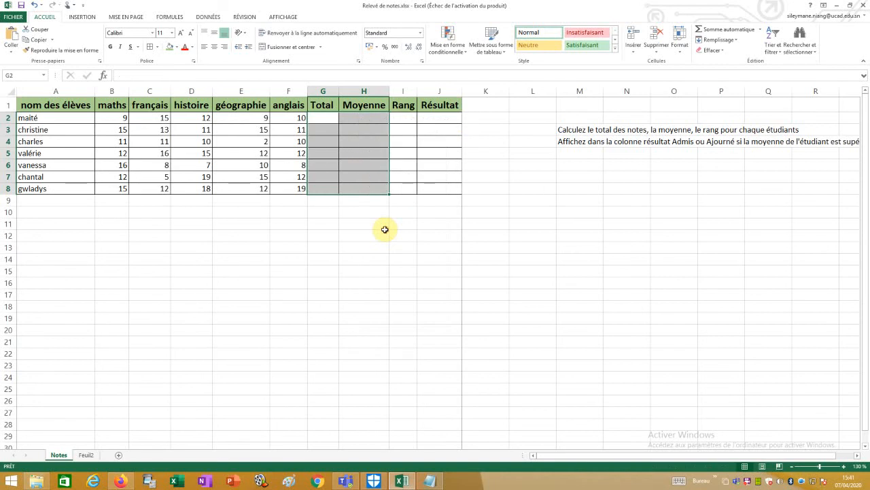
# - Calculate the first pupil's total in G2 with =SOMME(B2:F2) and fill the formula down to G8
pyautogui.click(330, 119)
pyautogui.write('=somm')
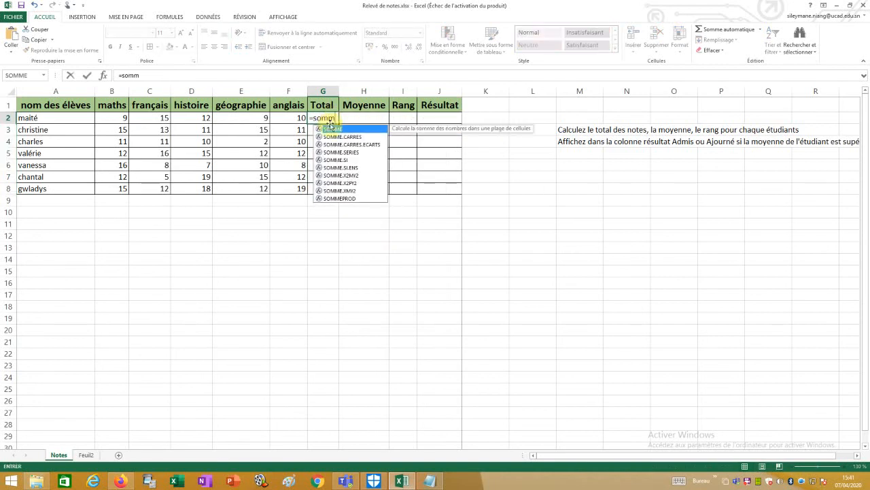
pyautogui.doubleClick(332, 129)
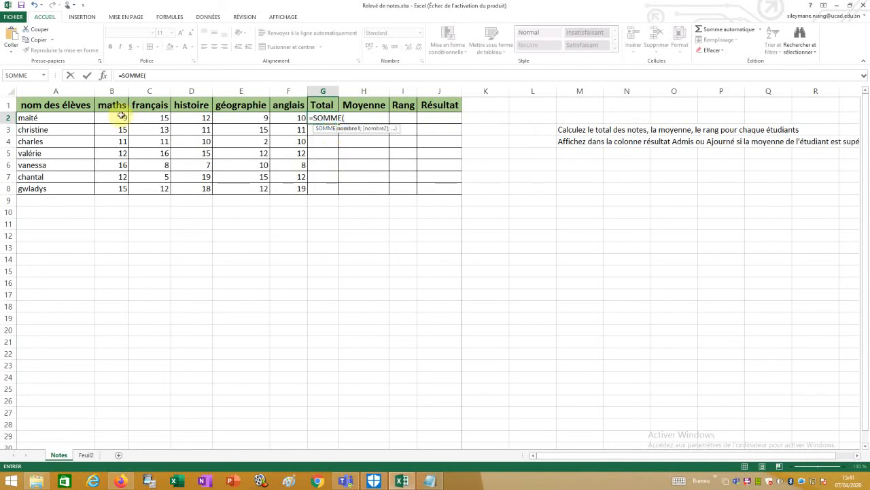
pyautogui.moveTo(113, 116); pyautogui.dragTo(283, 115)
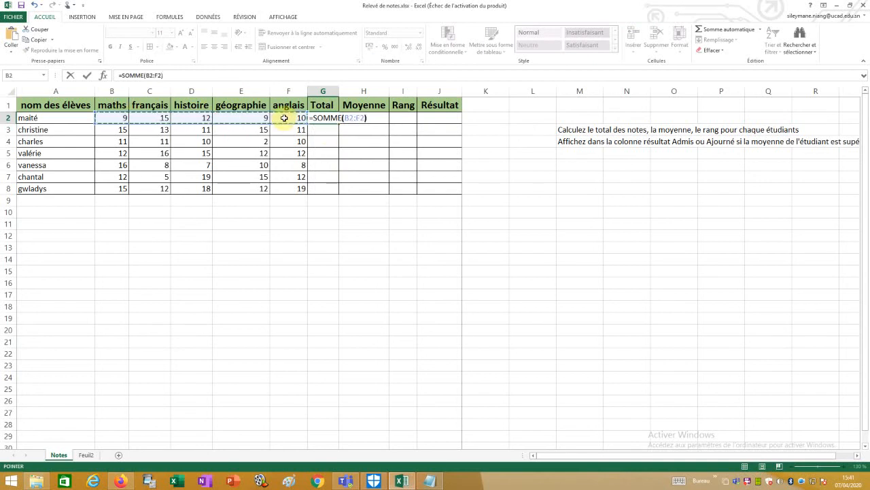
pyautogui.press('Return')
pyautogui.click(325, 116)
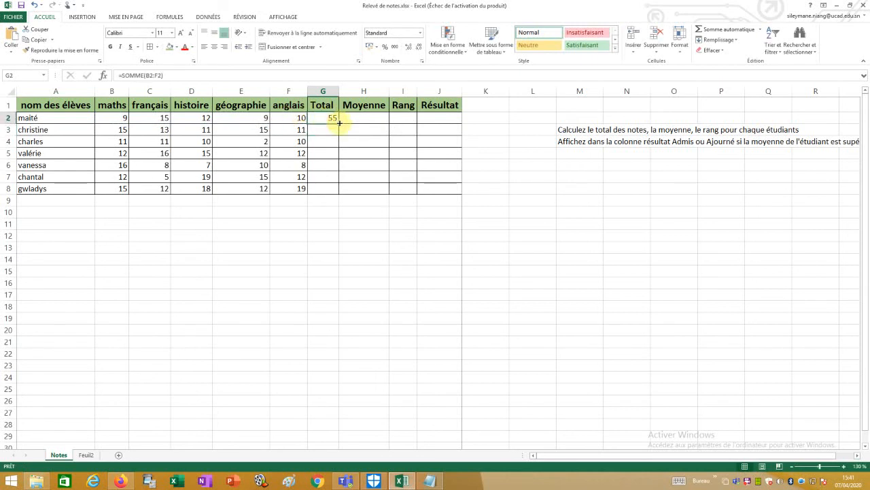
pyautogui.moveTo(340, 123); pyautogui.dragTo(340, 193)
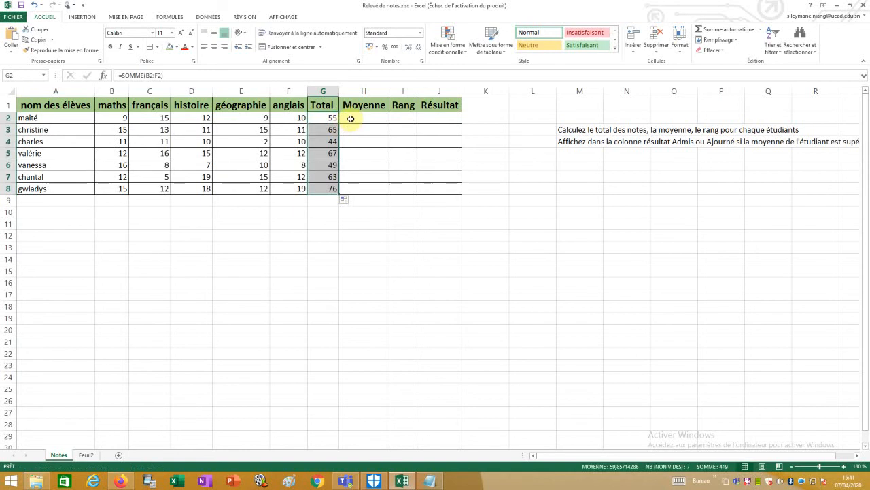
# - Calculate the first pupil's average in H2 with =MOYENNE(B2:F2) and fill the formula down to H8
pyautogui.click(359, 119)
pyautogui.write('=moyenn')
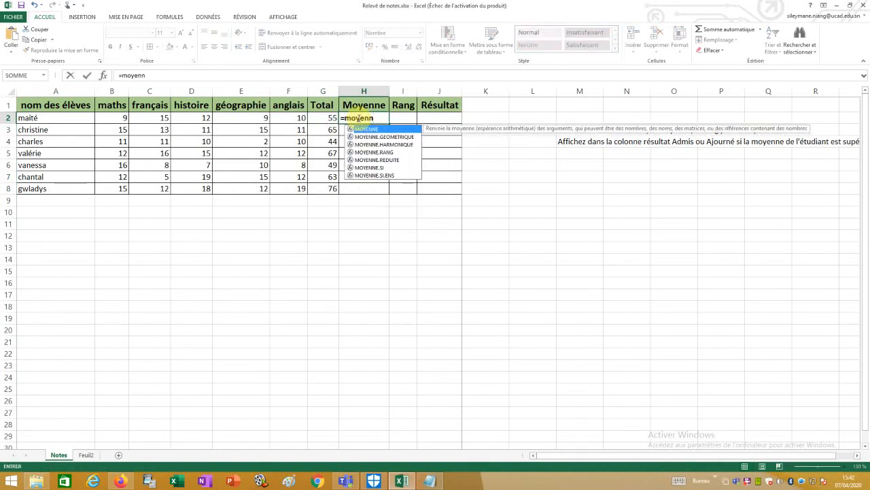
pyautogui.doubleClick(365, 129)
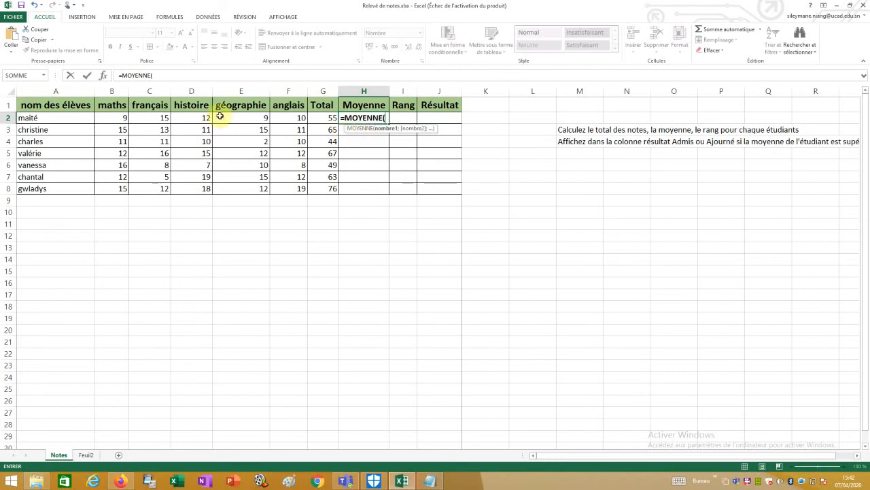
pyautogui.moveTo(112, 117); pyautogui.dragTo(277, 116)
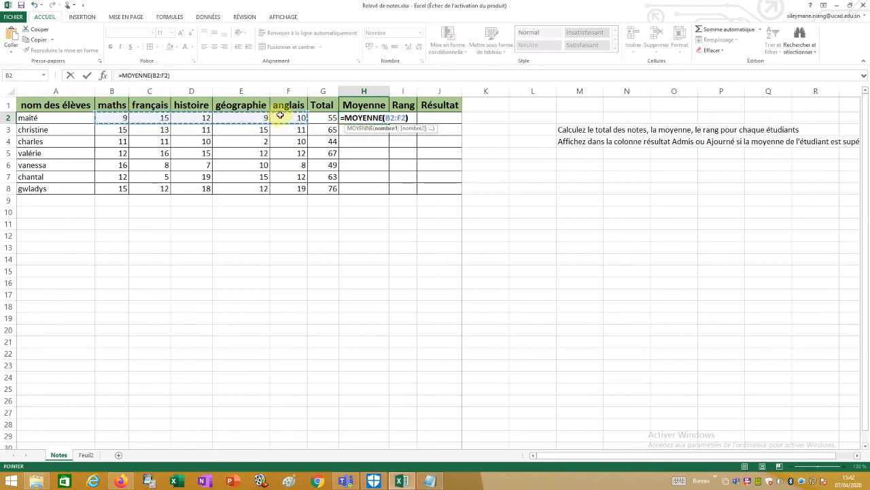
pyautogui.write(')')
pyautogui.press('Return')
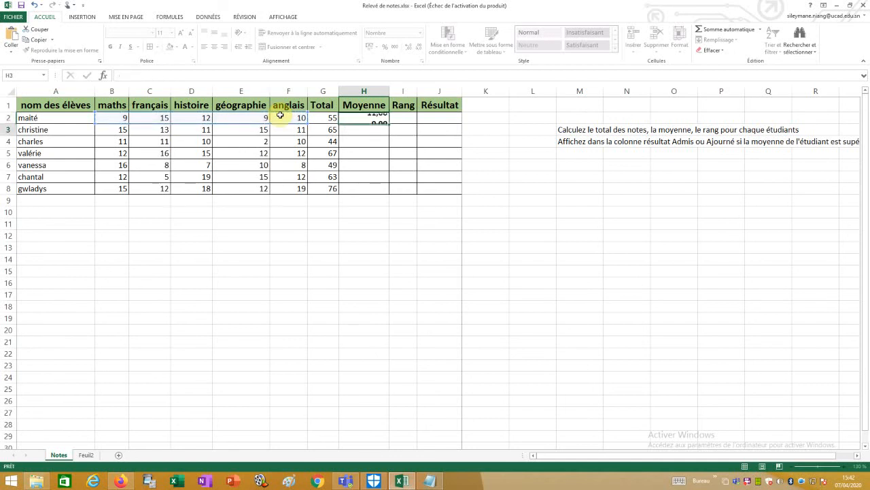
pyautogui.click(368, 119)
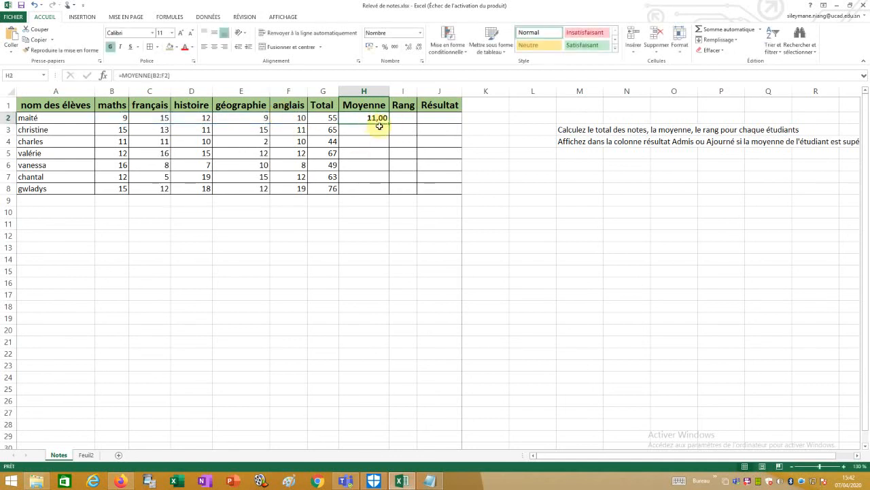
pyautogui.moveTo(390, 123); pyautogui.dragTo(393, 196)
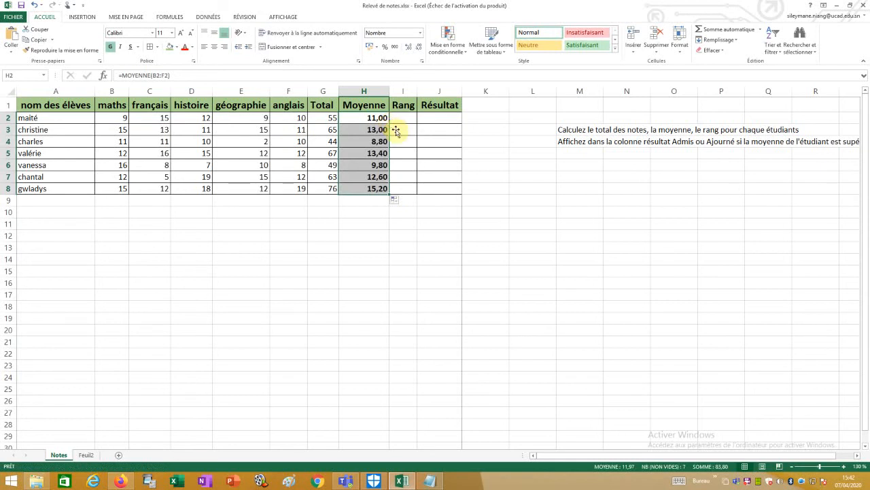
pyautogui.click(404, 235)
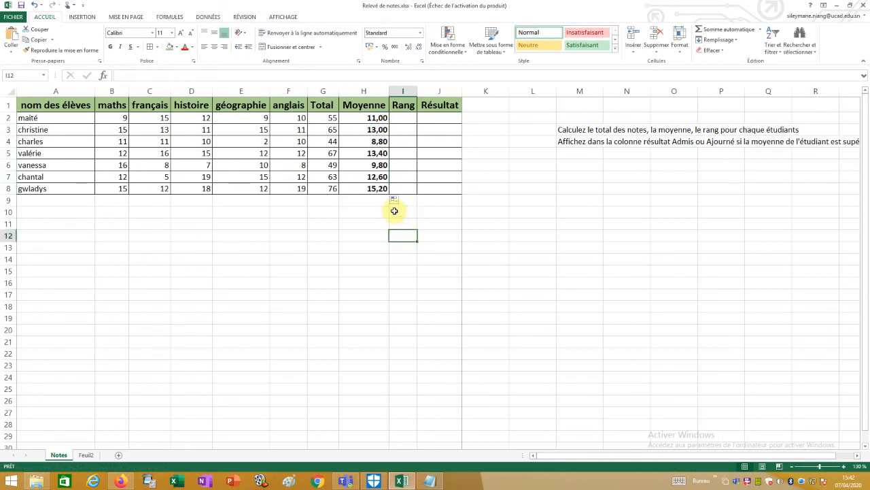
# - Try to rank the averages with =RANG(H2;H2:H8;0) in I2, using descending order, and fill the formula down to I8
pyautogui.click(407, 120)
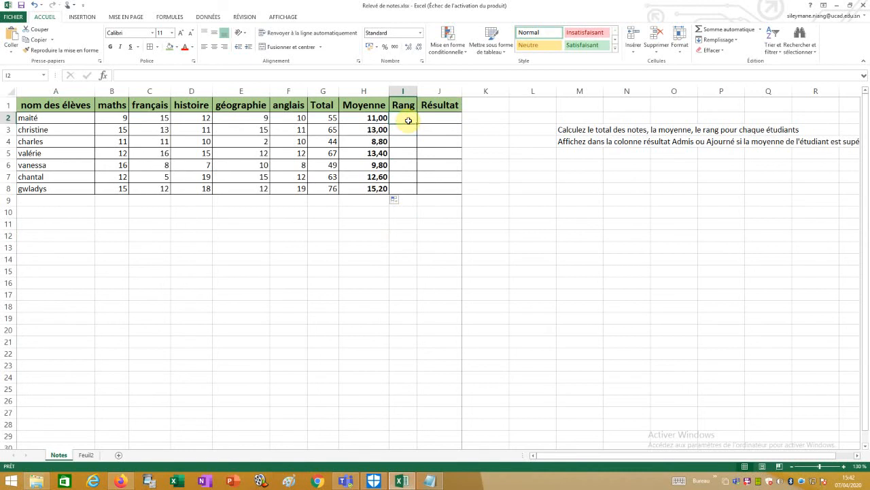
pyautogui.write('=rang')
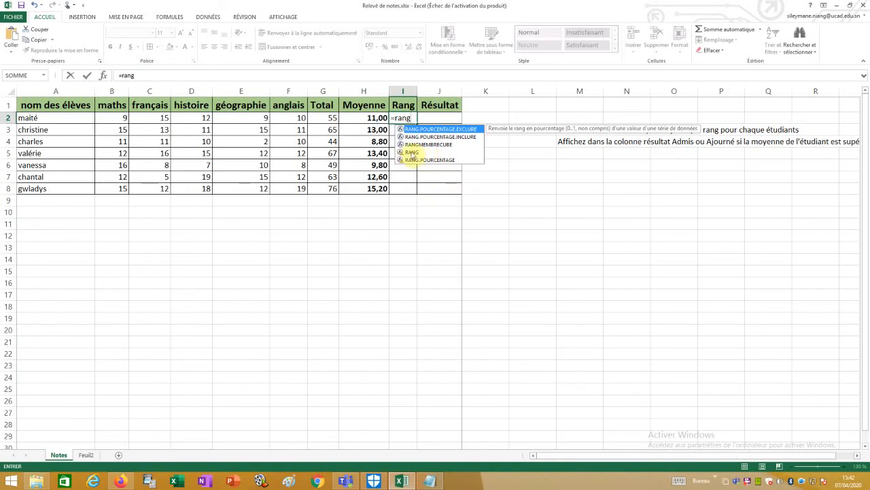
pyautogui.doubleClick(416, 152)
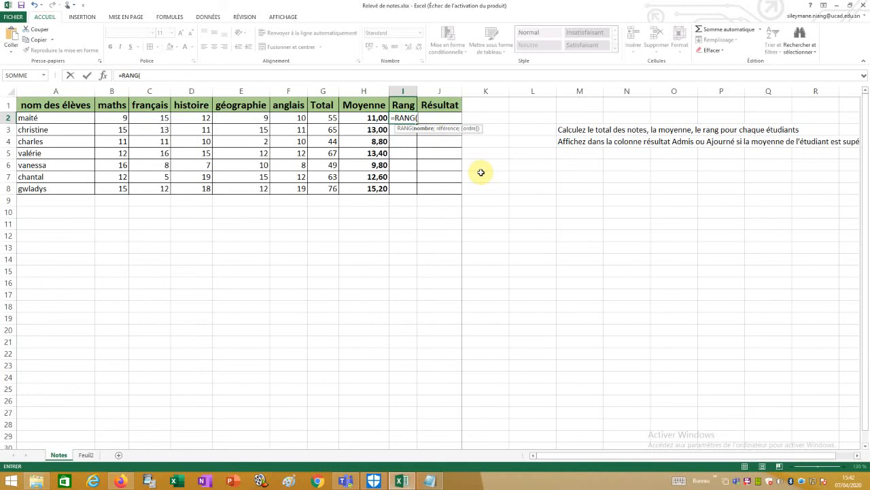
pyautogui.click(362, 117)
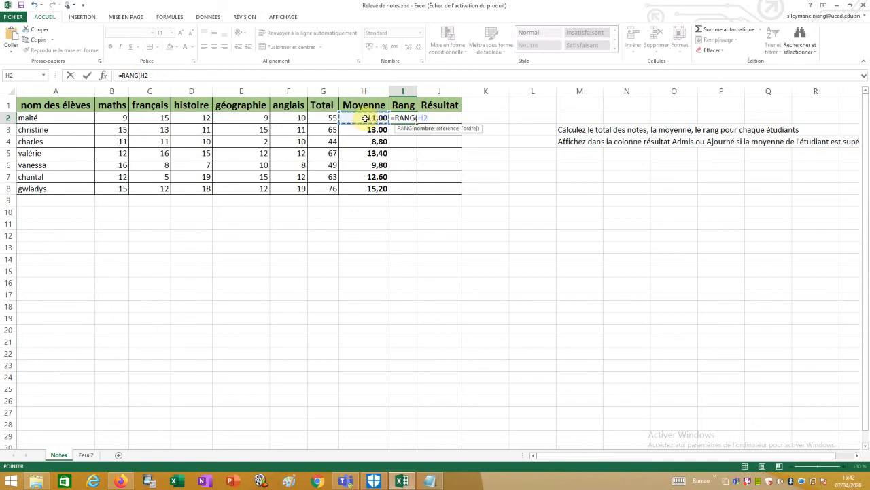
pyautogui.write(';')
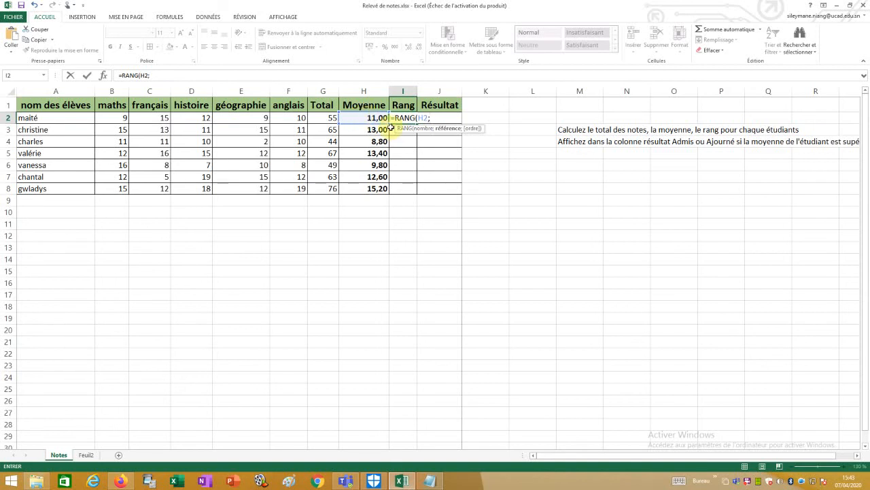
pyautogui.moveTo(373, 119); pyautogui.dragTo(372, 188)
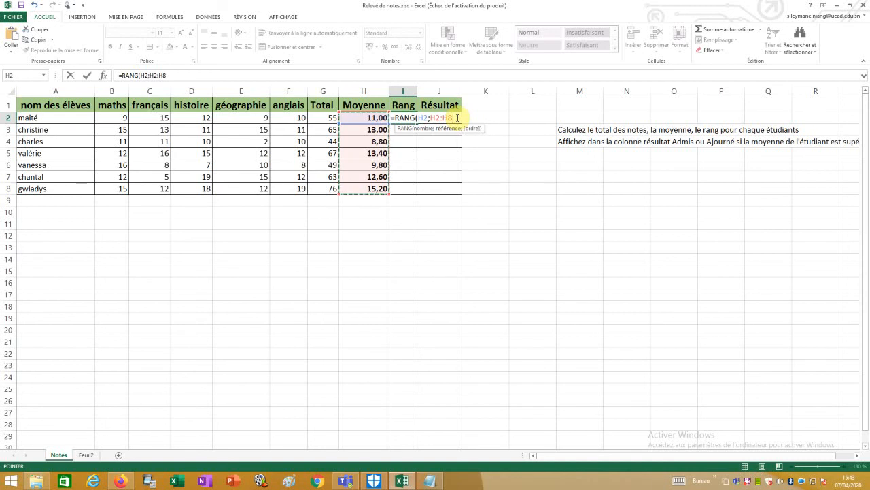
pyautogui.write(';')
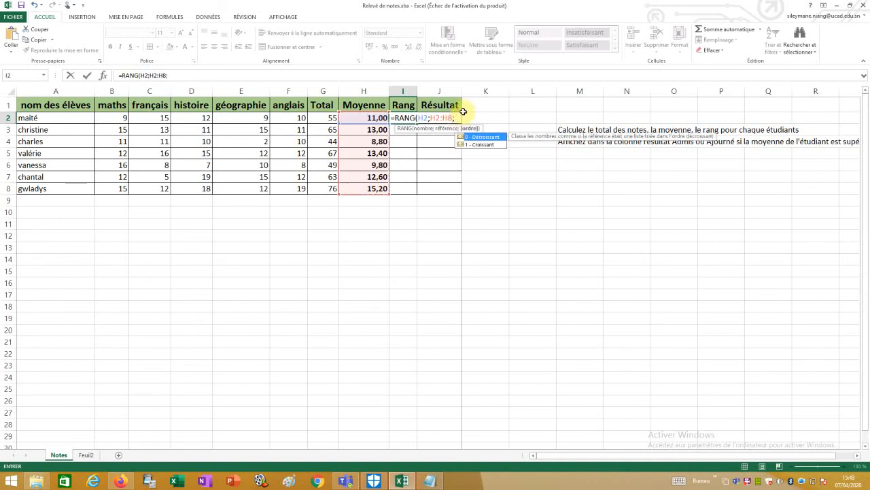
pyautogui.doubleClick(488, 139)
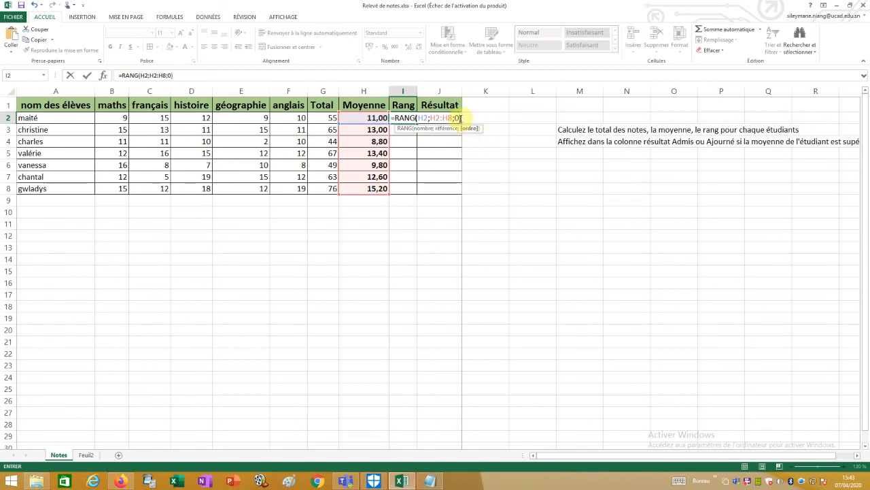
pyautogui.write(')')
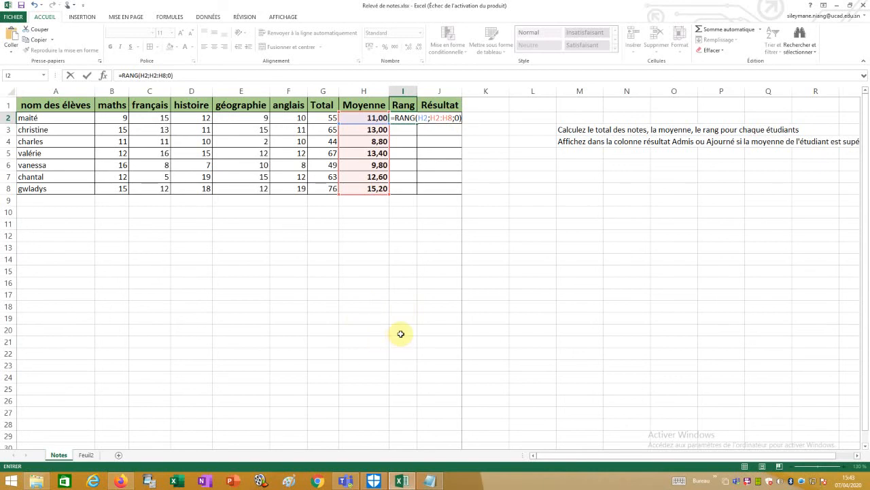
pyautogui.press('Return')
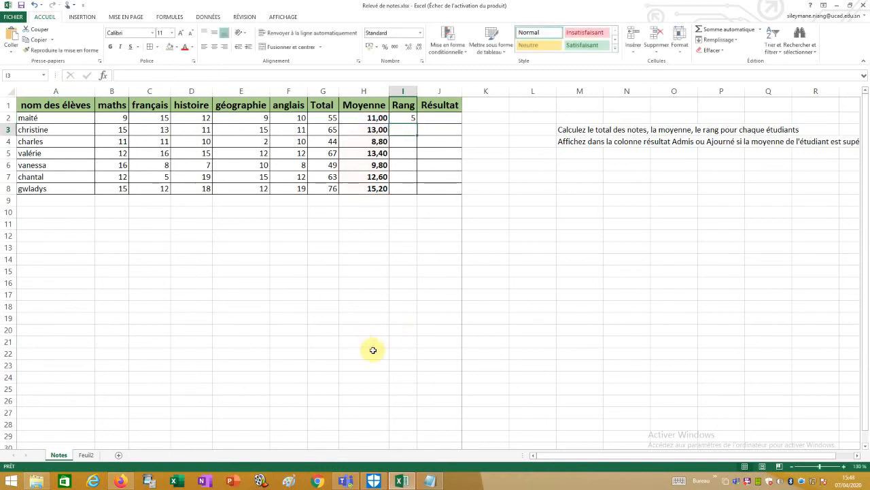
pyautogui.click(405, 118)
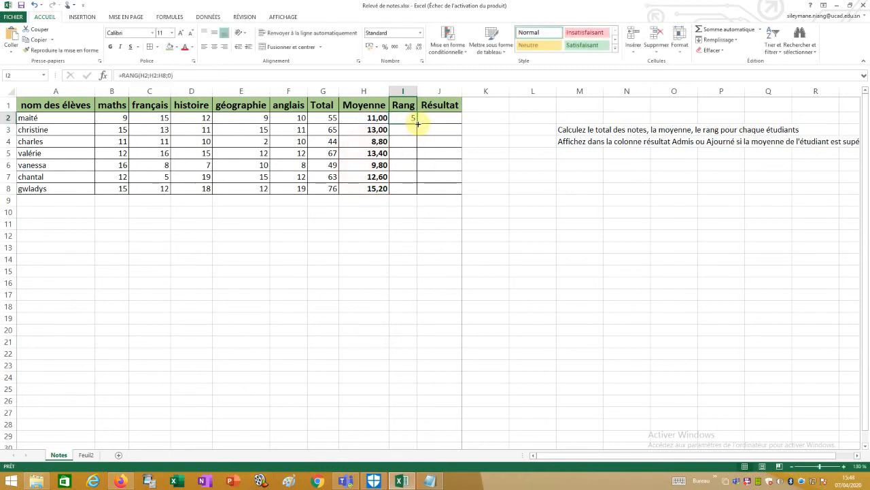
pyautogui.doubleClick(417, 124)
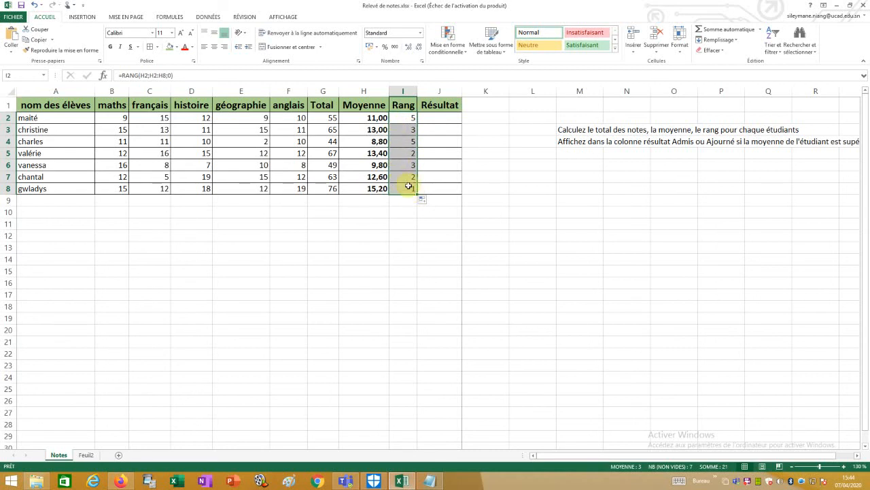
# - Examine the number and range references in the copied rank formula of cell I3
pyautogui.click(406, 130)
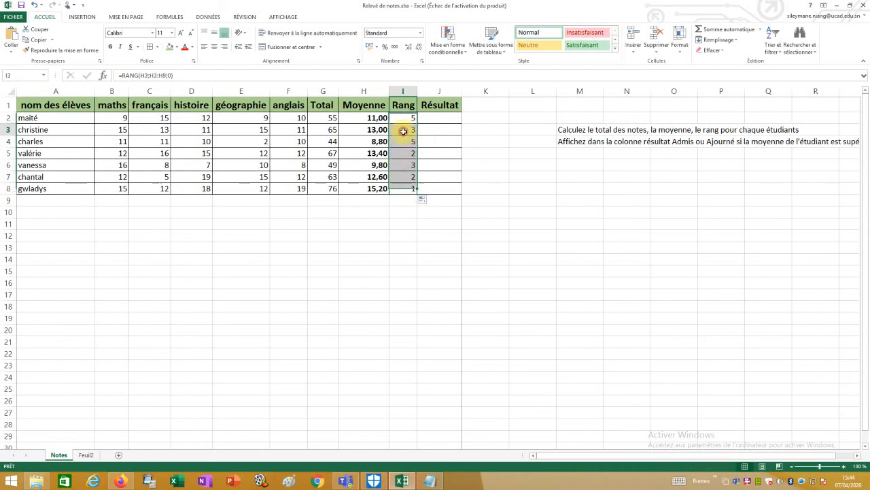
pyautogui.doubleClick(405, 129)
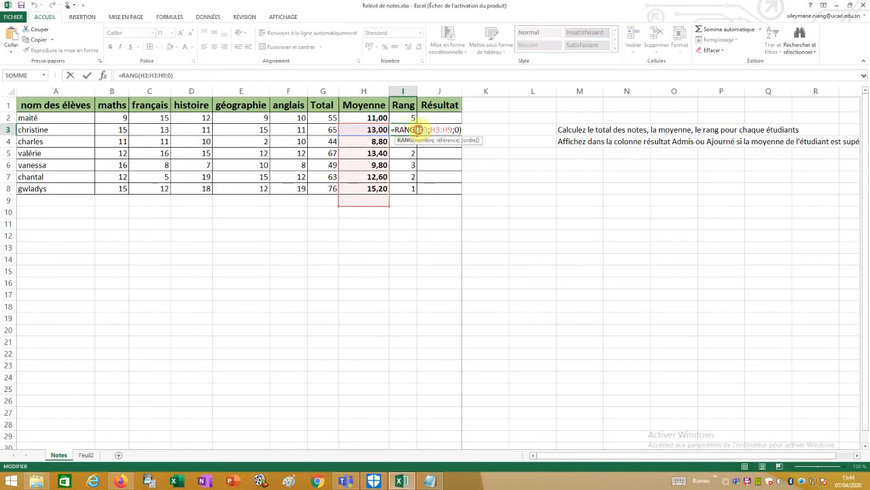
pyautogui.doubleClick(418, 129)
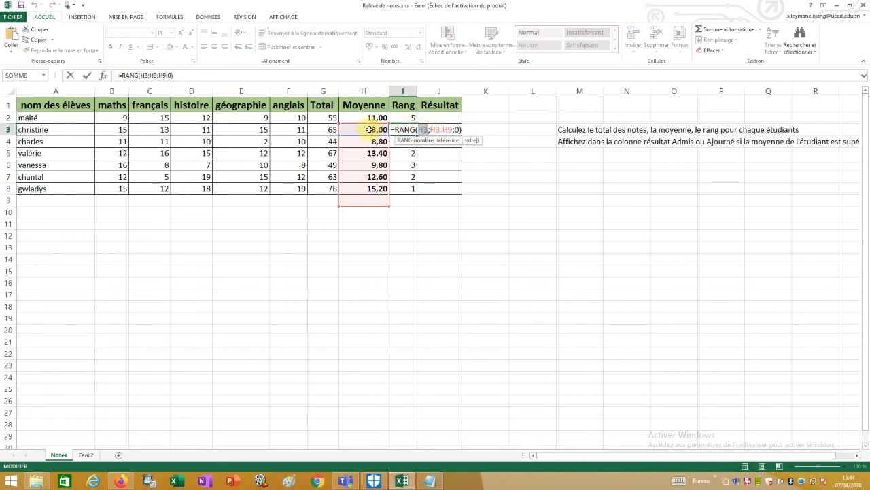
pyautogui.click(431, 129)
pyautogui.moveTo(431, 129); pyautogui.dragTo(457, 129)
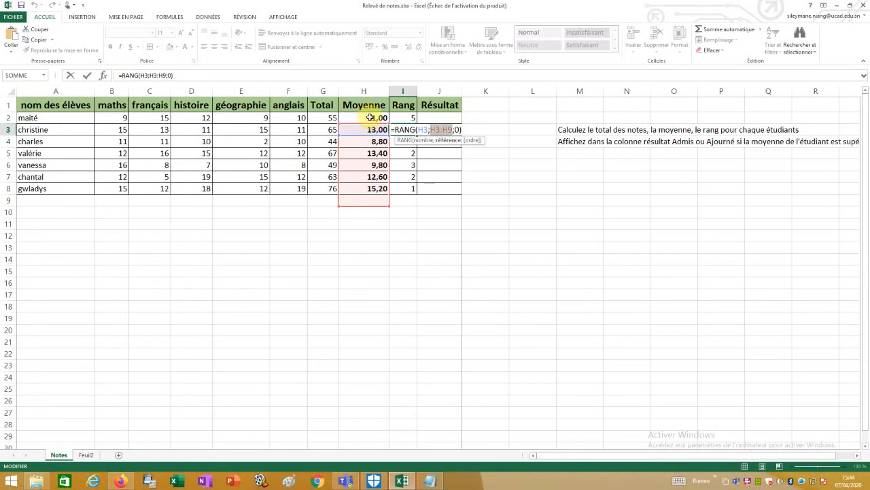
pyautogui.press('Return')
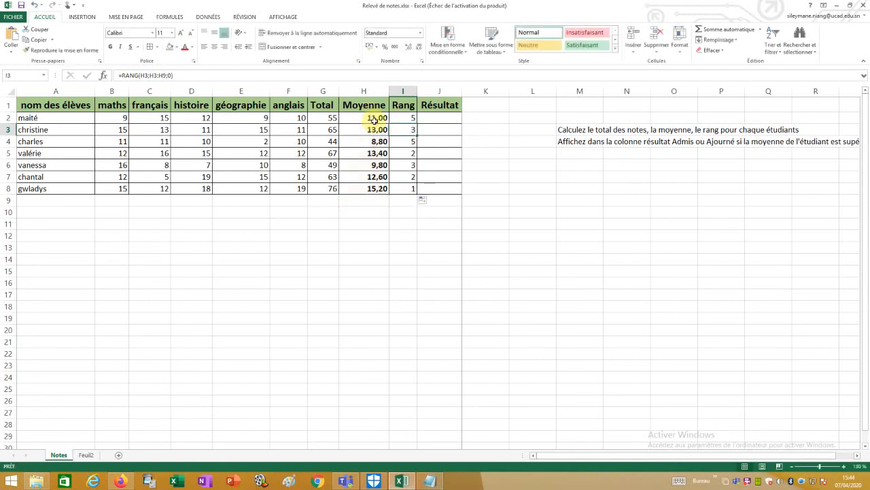
# - Examine the references in the copied rank formulas of cells I4 and I7, leaving the formulas unedited
pyautogui.doubleClick(403, 142)
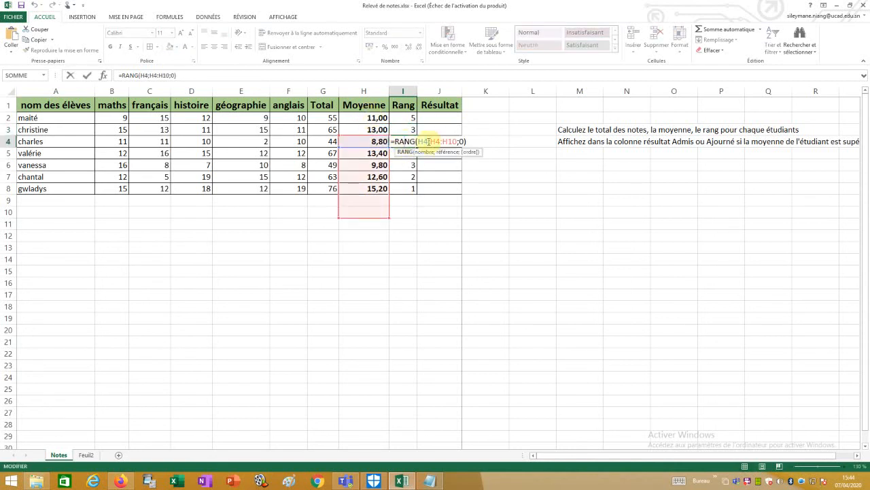
pyautogui.moveTo(419, 141); pyautogui.dragTo(426, 141)
pyautogui.click(367, 140)
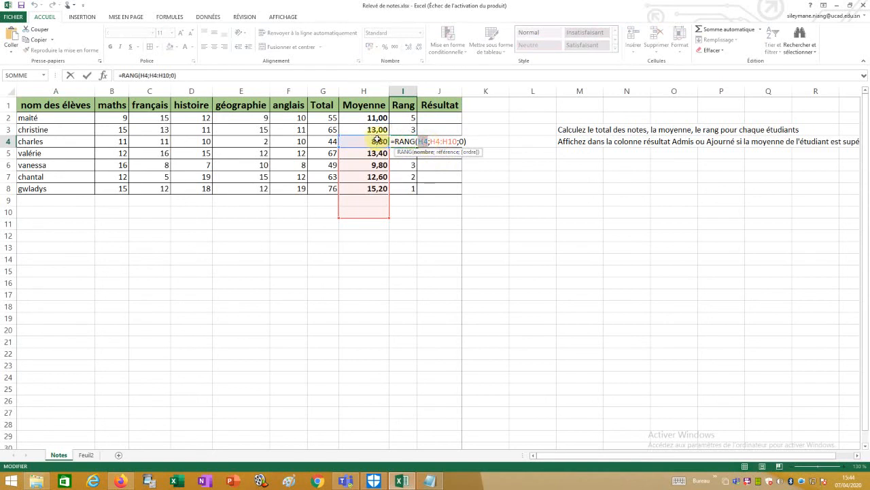
pyautogui.moveTo(431, 140); pyautogui.dragTo(455, 141)
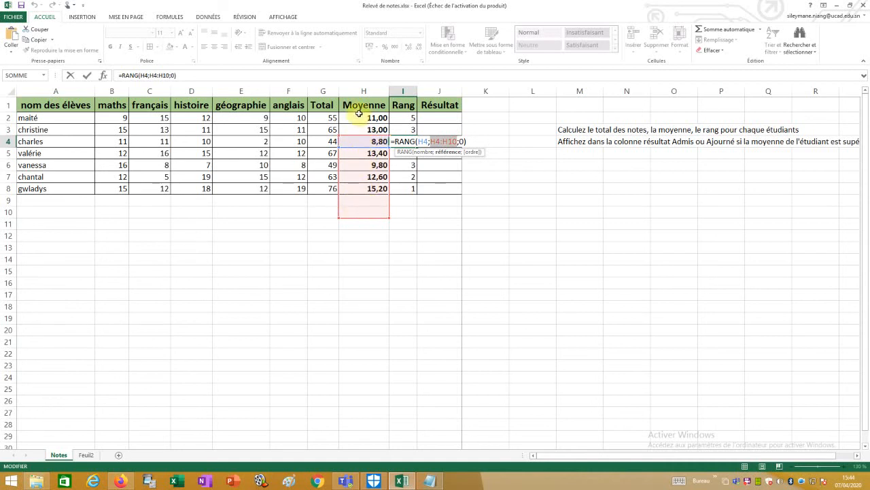
pyautogui.press('Return')
pyautogui.doubleClick(403, 176)
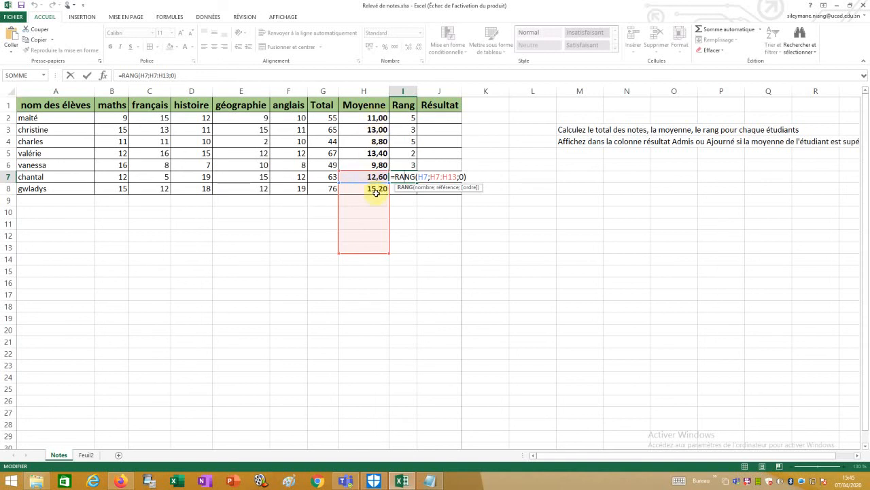
pyautogui.press('Escape')
# - Clear the contents of the Rang cells I2:I8
pyautogui.moveTo(406, 129); pyautogui.dragTo(406, 189)
pyautogui.rightClick(412, 155)
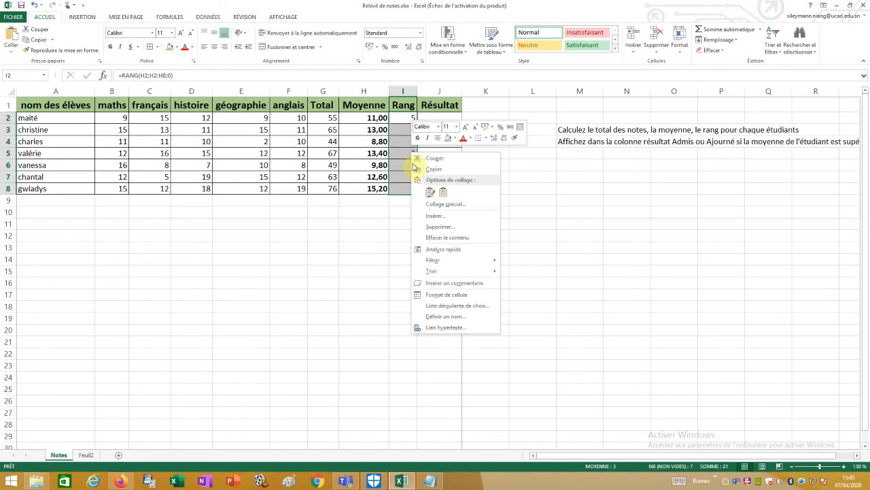
pyautogui.click(445, 237)
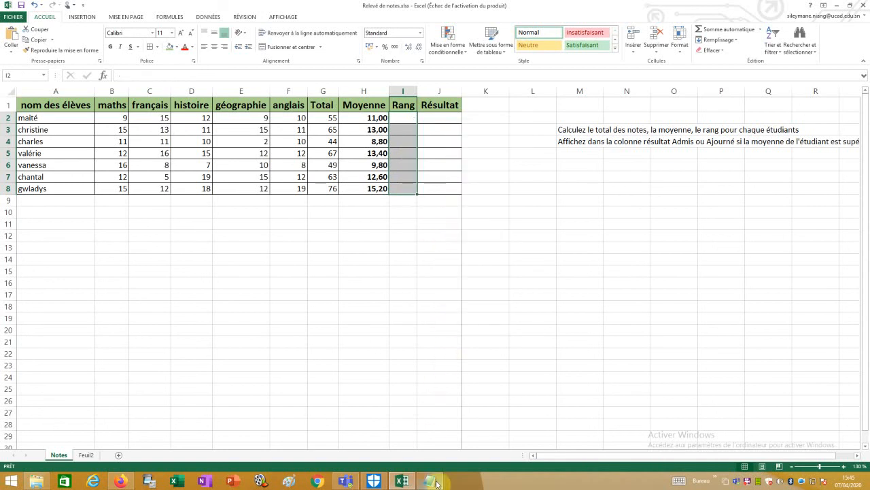
# - Switch to the Notepad notes, add the line "relative absolue" below "La recopie incrémentale" and highlight it
pyautogui.click(437, 484)
pyautogui.click(393, 255)
pyautogui.press('Return')
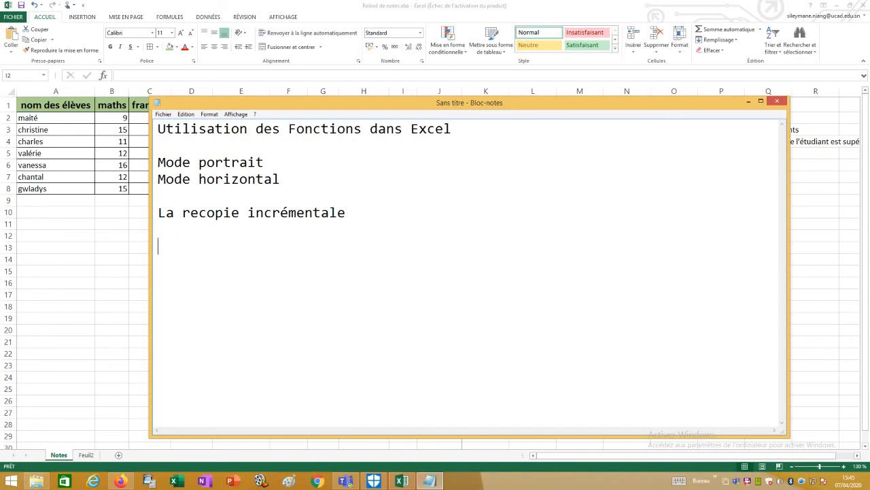
pyautogui.write('relative absolue')
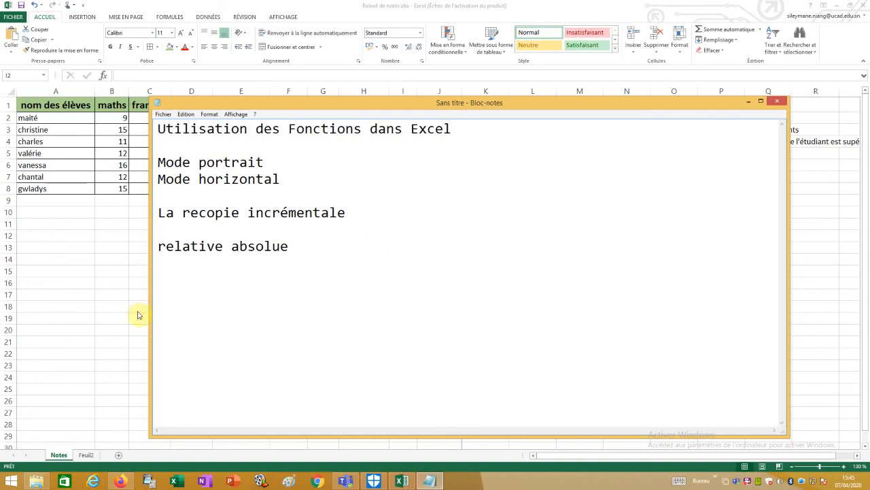
pyautogui.moveTo(291, 246); pyautogui.dragTo(155, 245)
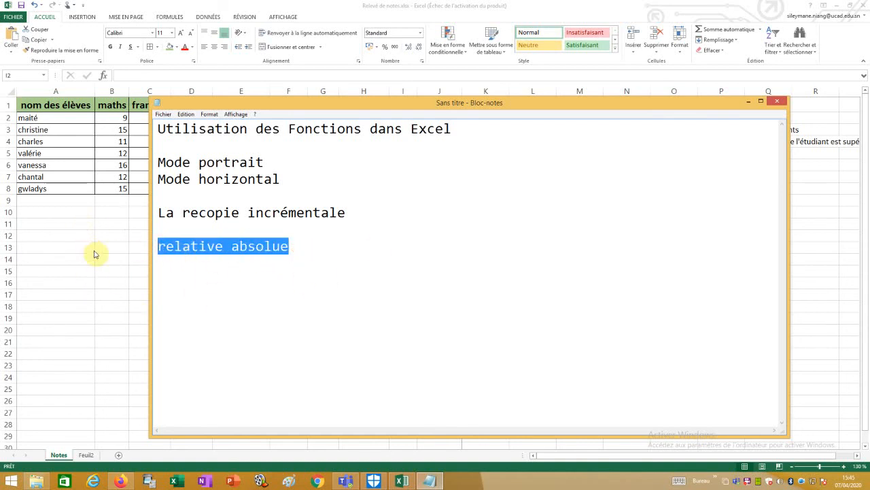
# - Switch back to the Excel grade sheet and examine the references in the SOMME formula of G2 and the MOYENNE formula of H2
pyautogui.hotkey('alt', 'Tab')
pyautogui.click(329, 119)
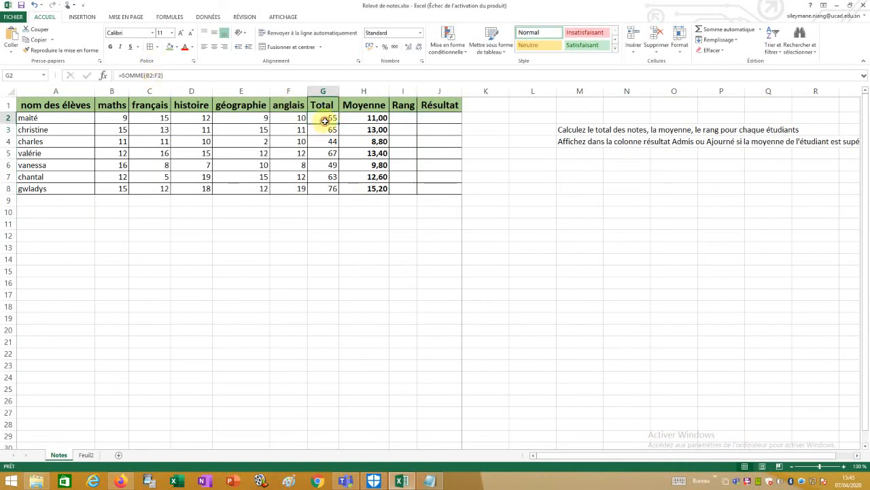
pyautogui.doubleClick(324, 118)
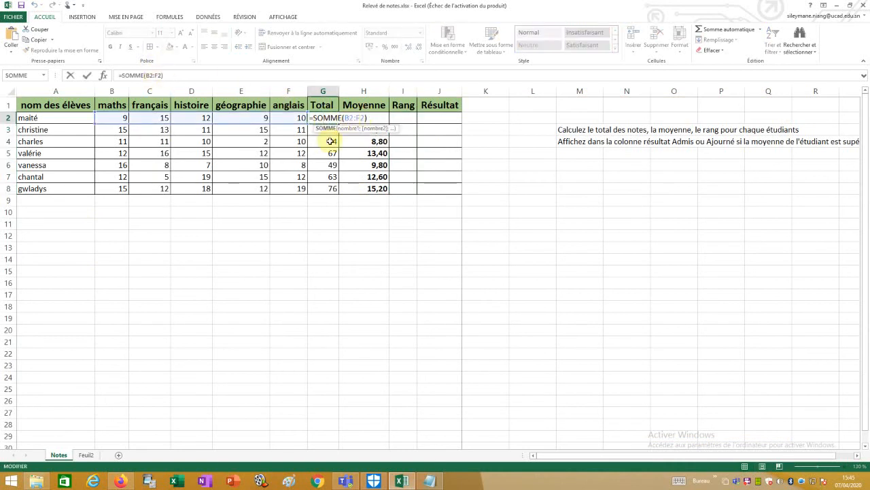
pyautogui.press('Escape')
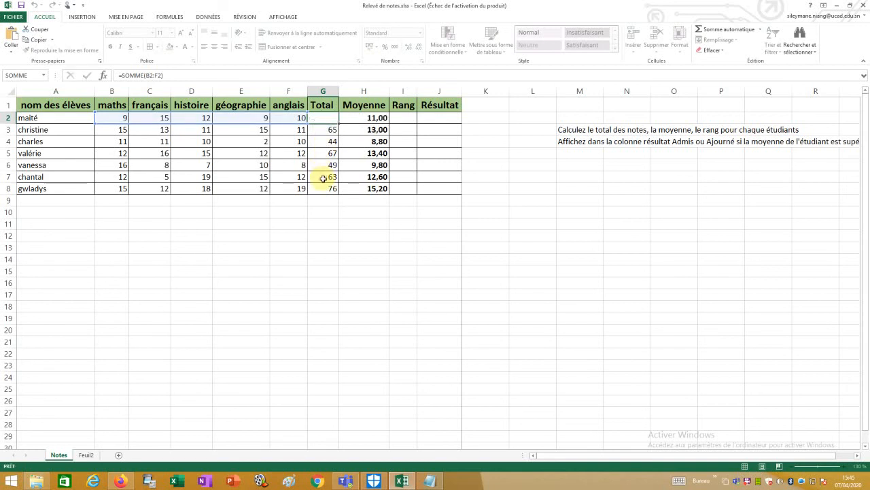
pyautogui.doubleClick(366, 117)
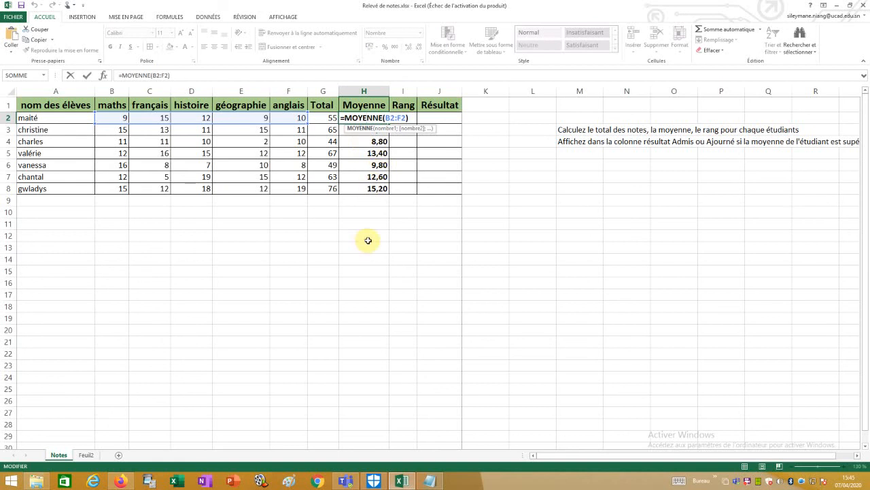
pyautogui.press('Escape')
# - Write a RANG formula in cell I2 with H2 as the number, H2:H8 as the reference and 0 (descending) as the order
pyautogui.click(406, 118)
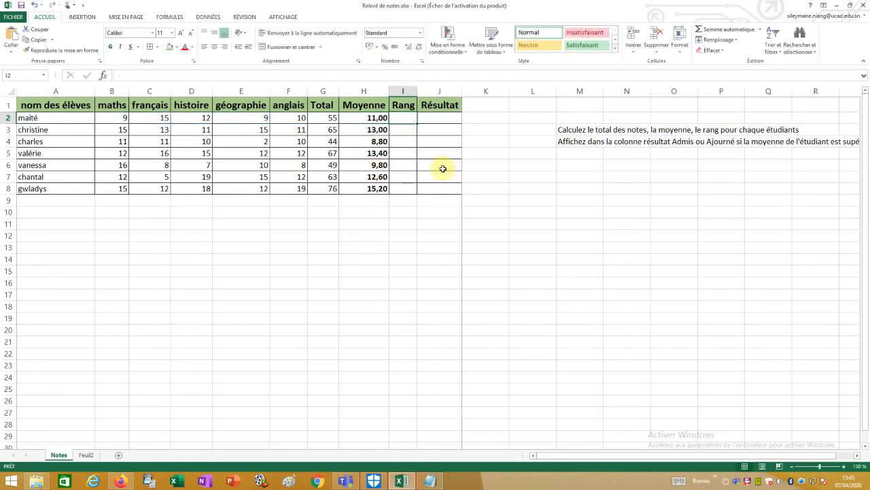
pyautogui.write('=ra')
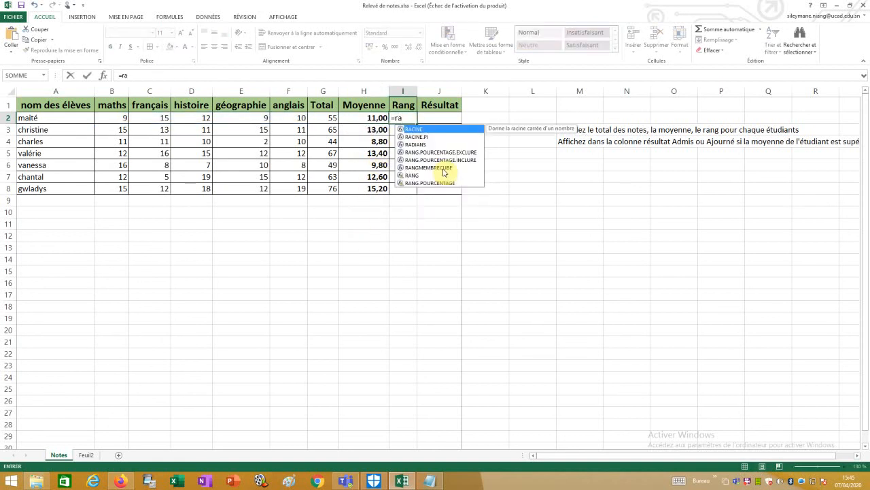
pyautogui.write('ng')
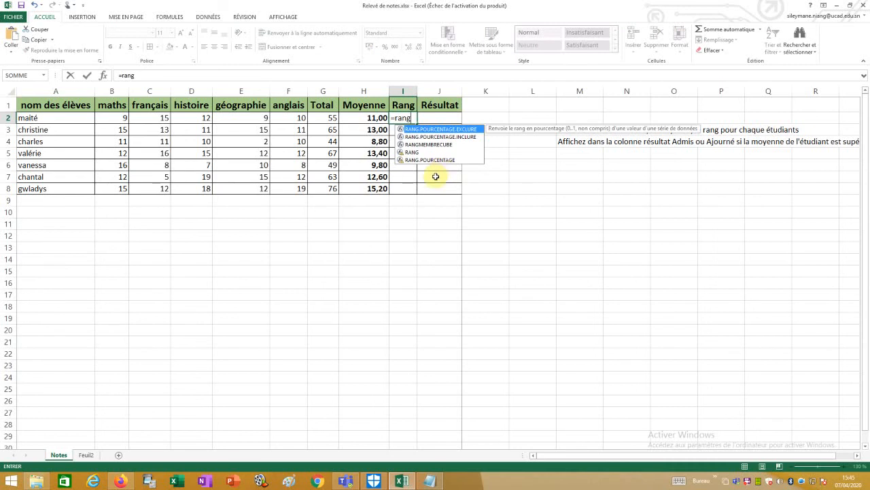
pyautogui.doubleClick(416, 152)
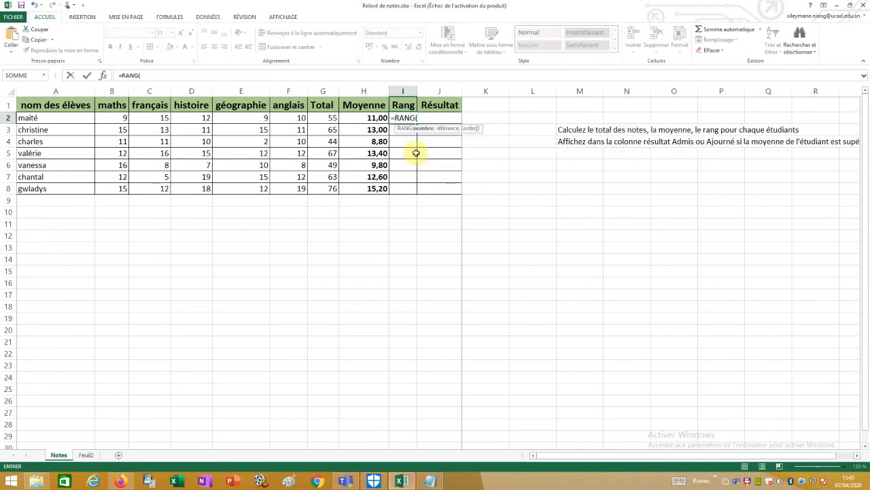
pyautogui.click(364, 118)
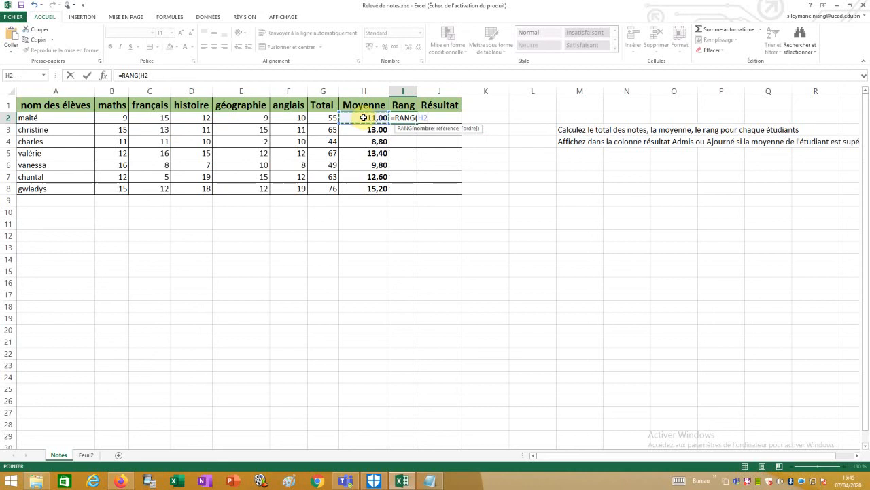
pyautogui.write(';')
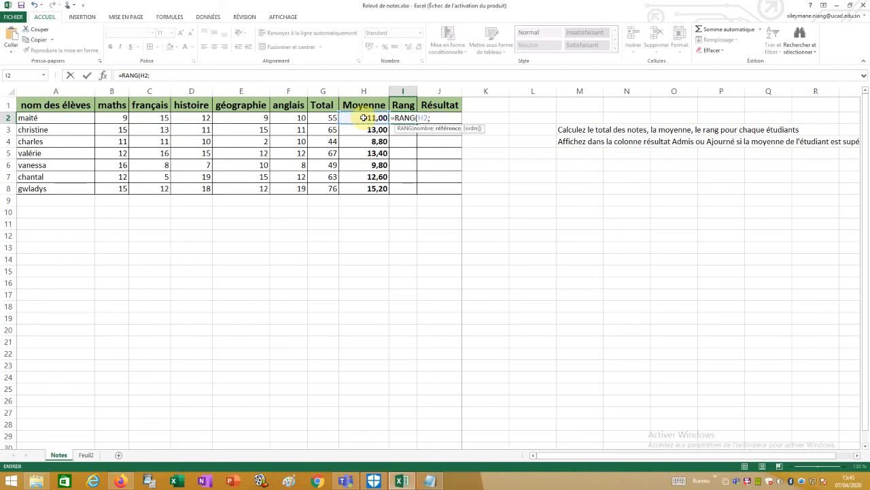
pyautogui.moveTo(363, 117); pyautogui.dragTo(368, 195)
pyautogui.write(';')
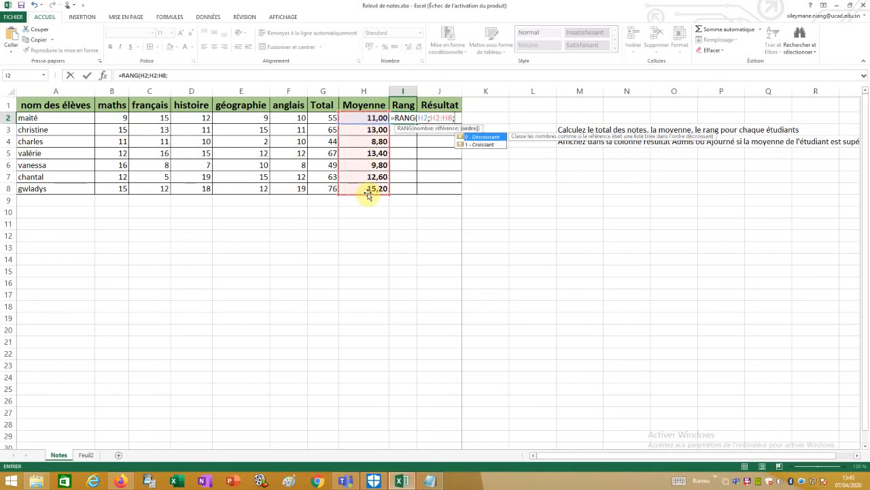
pyautogui.doubleClick(493, 137)
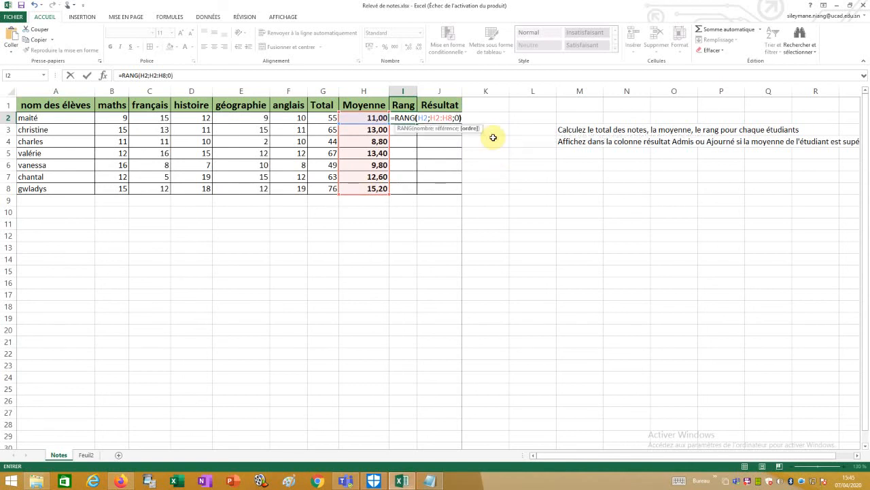
# - Insert dollar signs manually into the range of I2's rank formula so it reads $H$2:$H$8
pyautogui.click(448, 117)
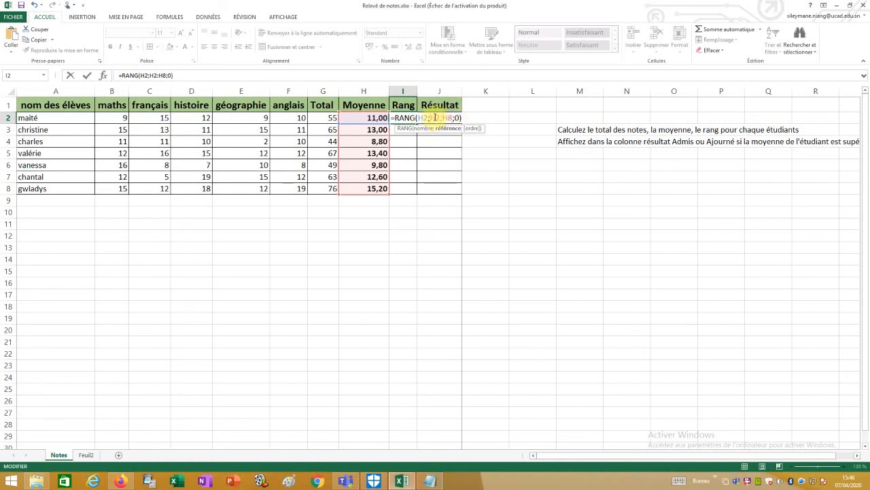
pyautogui.write('$')
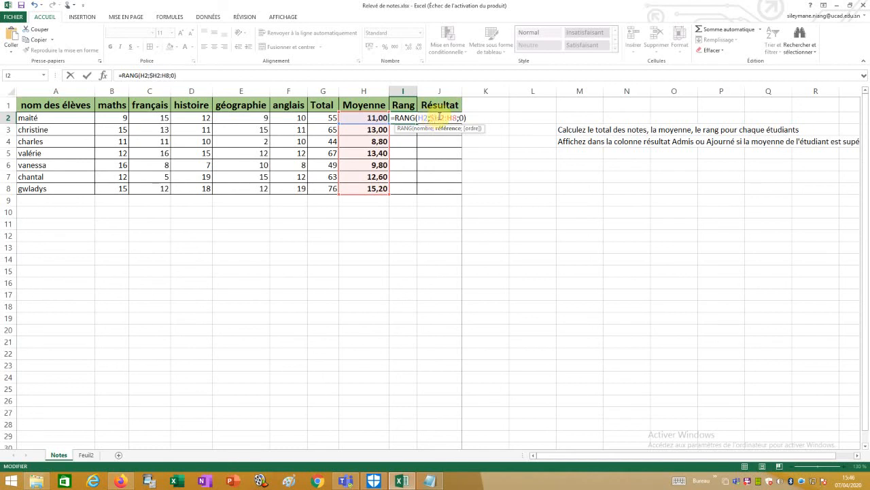
pyautogui.click(439, 117)
pyautogui.write('$')
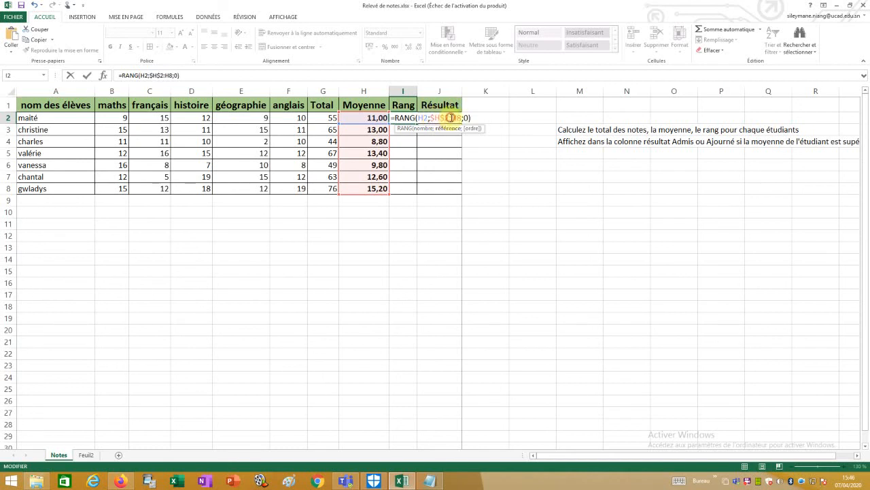
pyautogui.click(454, 118)
pyautogui.write('$')
pyautogui.click(463, 117)
pyautogui.write('$H$')
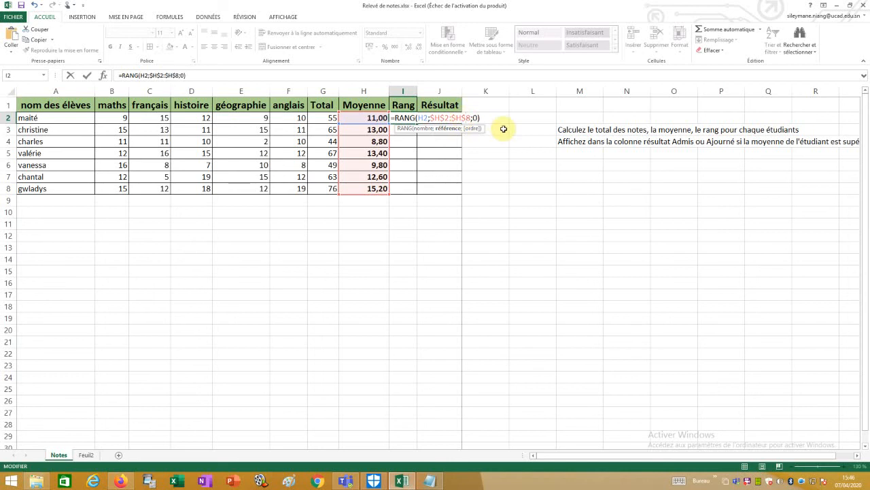
# - Take back the manual dollar signs in I2's rank formula by reselecting the averages as the plain range H2:H8
pyautogui.click(34, 6)
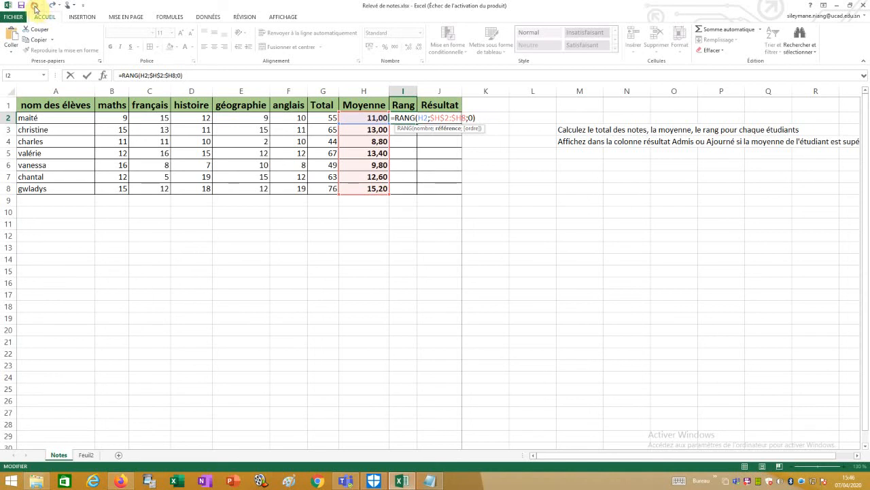
pyautogui.click(451, 191)
pyautogui.click(403, 109)
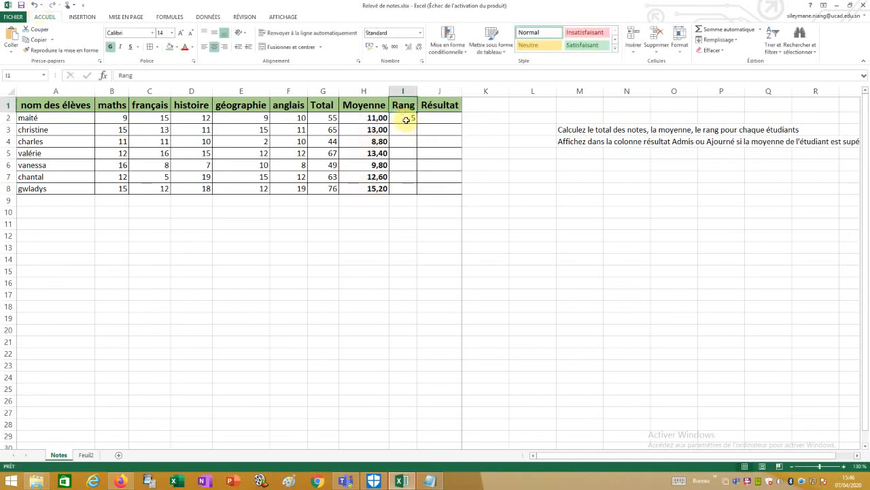
pyautogui.doubleClick(408, 117)
pyautogui.moveTo(429, 118); pyautogui.dragTo(457, 118)
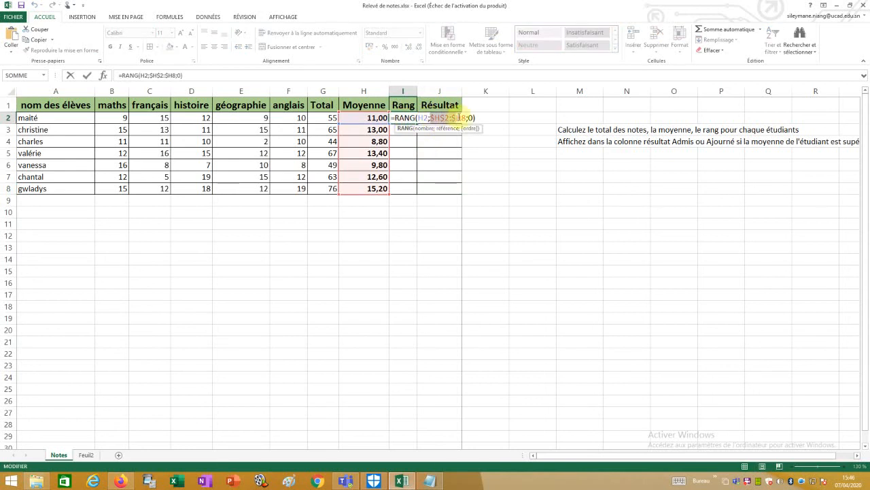
pyautogui.moveTo(370, 119); pyautogui.dragTo(373, 188)
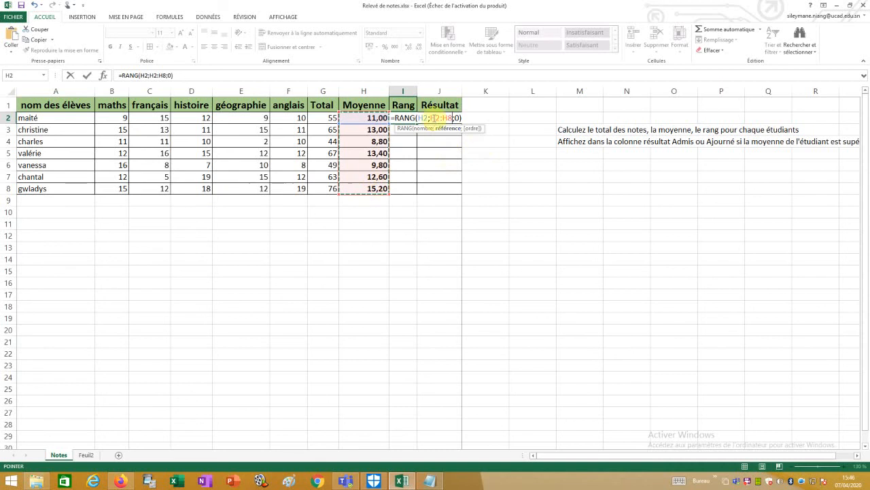
# - Highlight H2:H8 in I2's formula, switch to Notepad and add the line "appuyer sur la touche de fonction du clavier F4" below "relative absolue"
pyautogui.moveTo(453, 118); pyautogui.dragTo(440, 117)
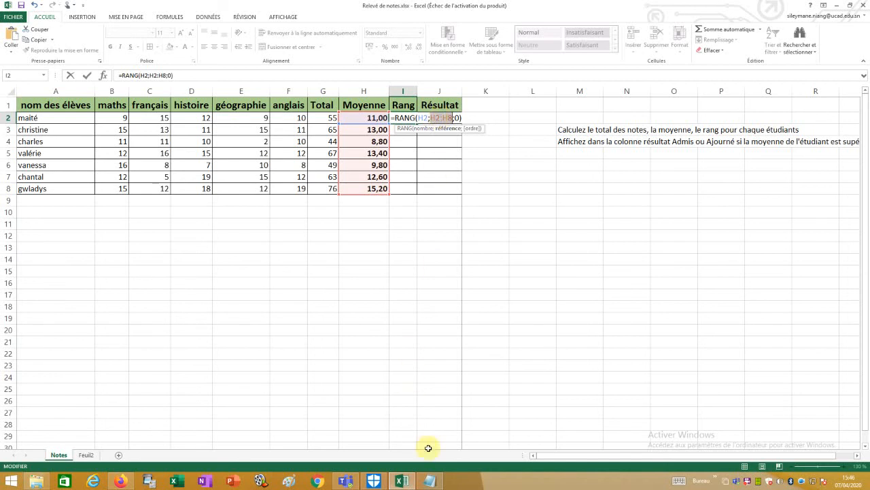
pyautogui.click(430, 481)
pyautogui.click(413, 314)
pyautogui.press('Return')
pyautogui.press('Return')
pyautogui.write('appuy')
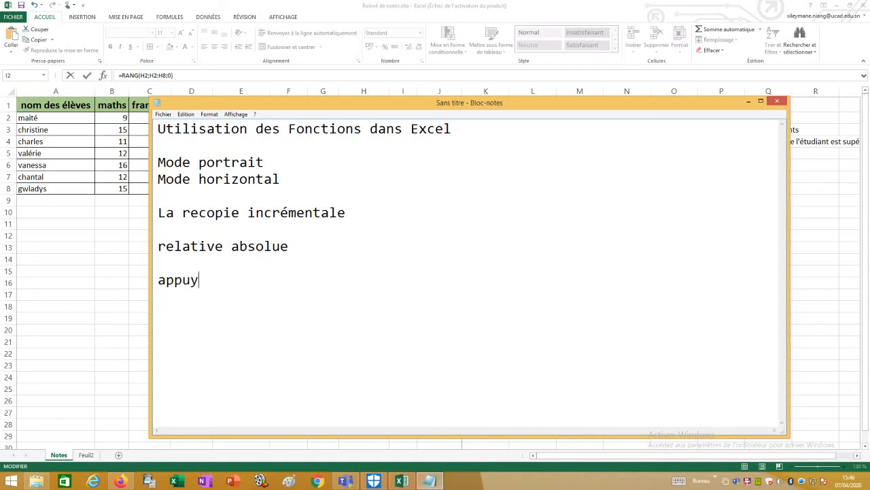
pyautogui.write('er sur la touche de focnt')
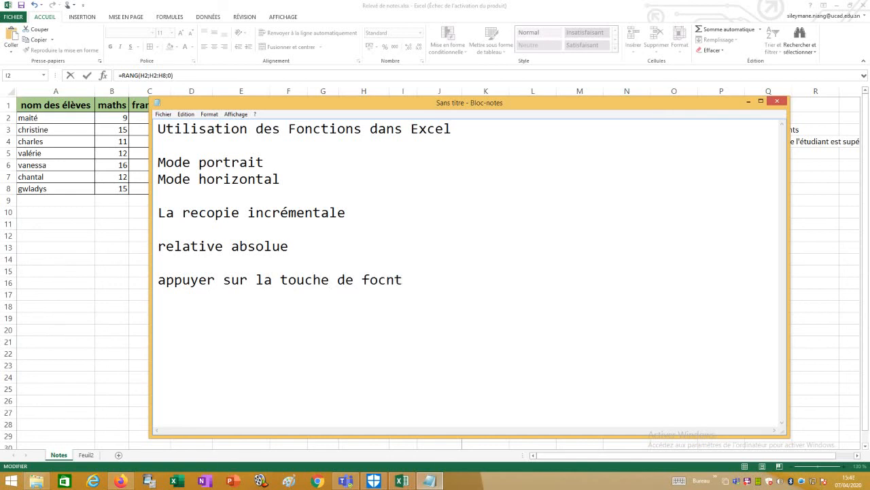
pyautogui.press('BackSpace')
pyautogui.press('BackSpace')
pyautogui.press('BackSpace')
pyautogui.write('nction du clavier F4')
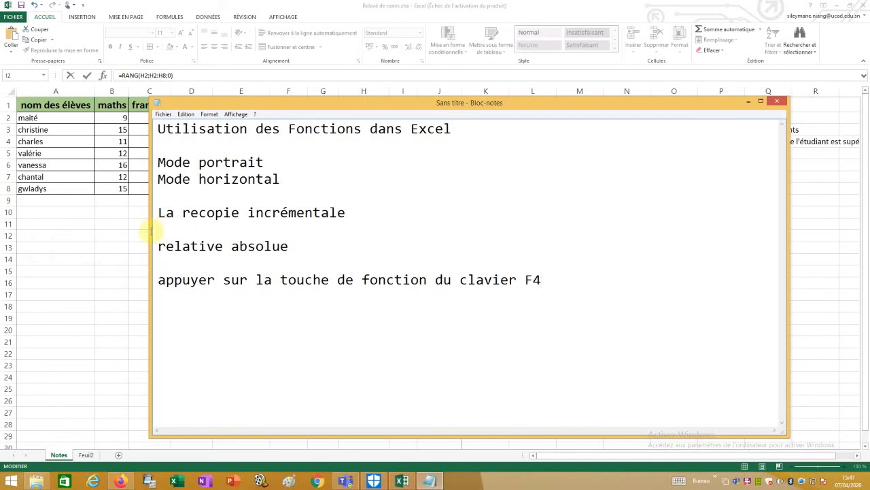
# - Return to Excel, convert the highlighted range in I2 to the absolute reference $H$2:$H$8, keep H2 relative and validate the formula
pyautogui.click(120, 235)
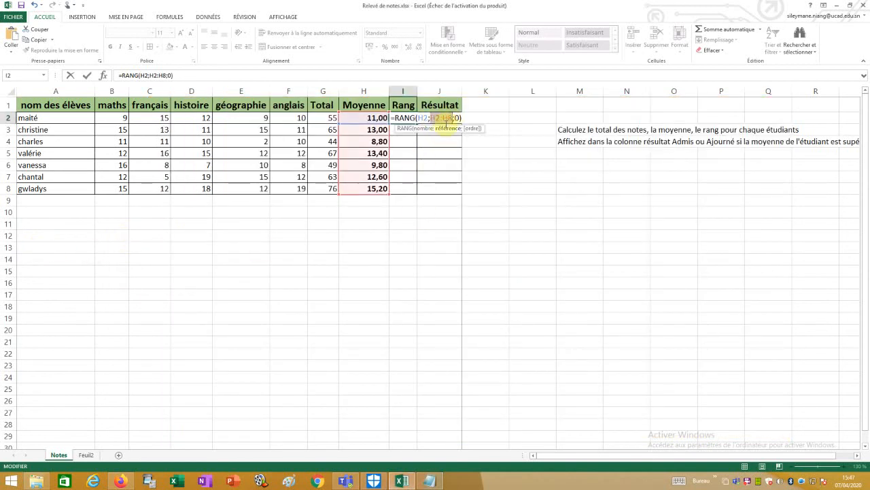
pyautogui.press('F4')
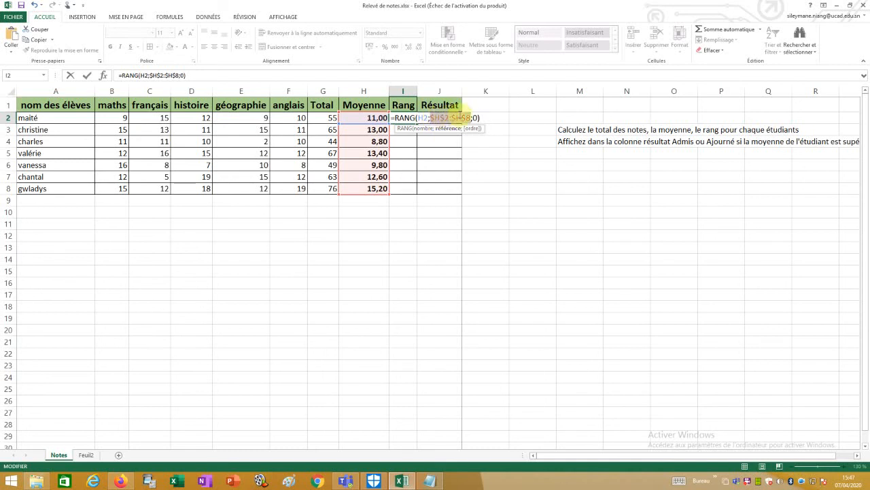
pyautogui.click(420, 118)
pyautogui.moveTo(428, 118); pyautogui.dragTo(425, 118)
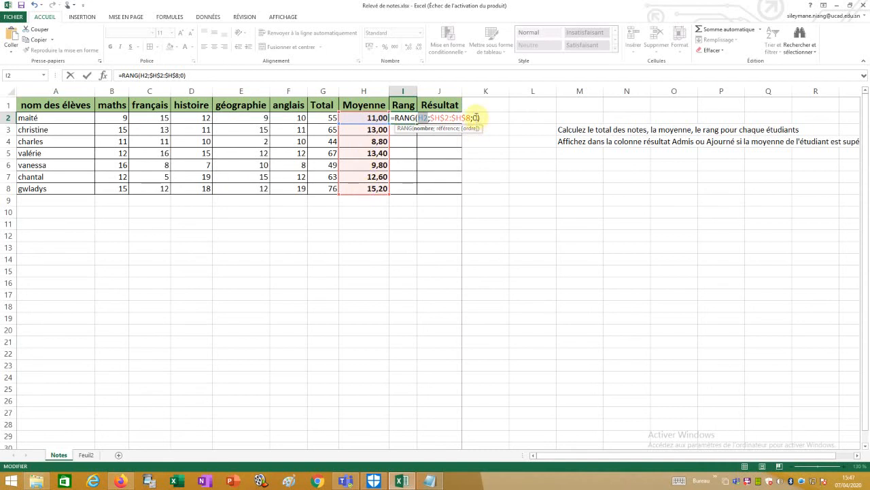
pyautogui.press('Return')
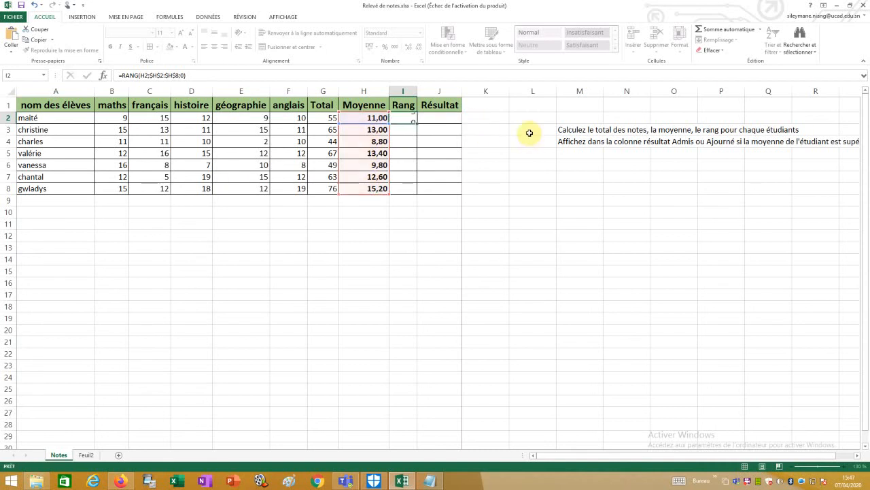
# - Copy the rank formula from I2 down the Rang column to I8
pyautogui.click(406, 117)
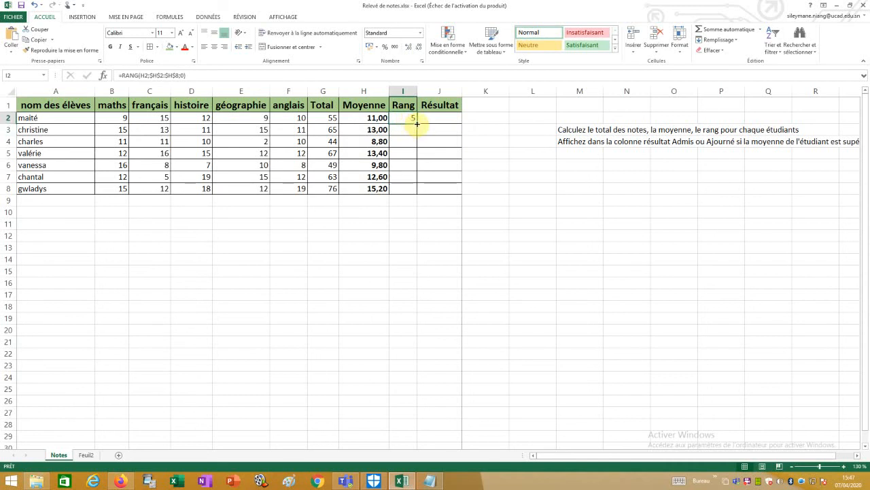
pyautogui.doubleClick(417, 123)
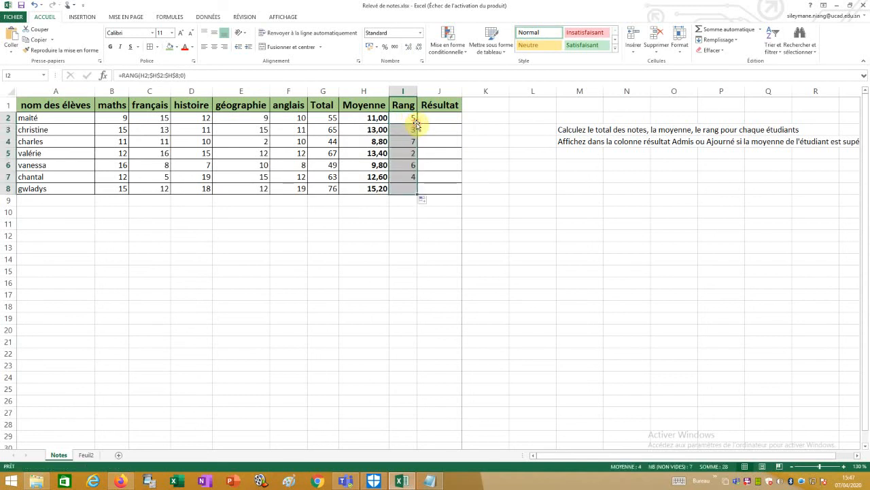
pyautogui.click(377, 315)
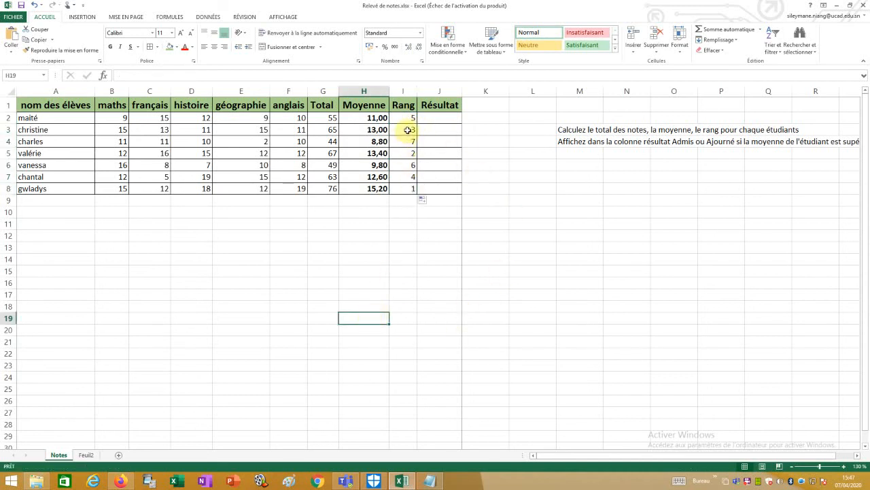
# - Examine the relative number and absolute range references in the copied rank formulas of cells I3 and I4, leaving them unedited
pyautogui.doubleClick(409, 130)
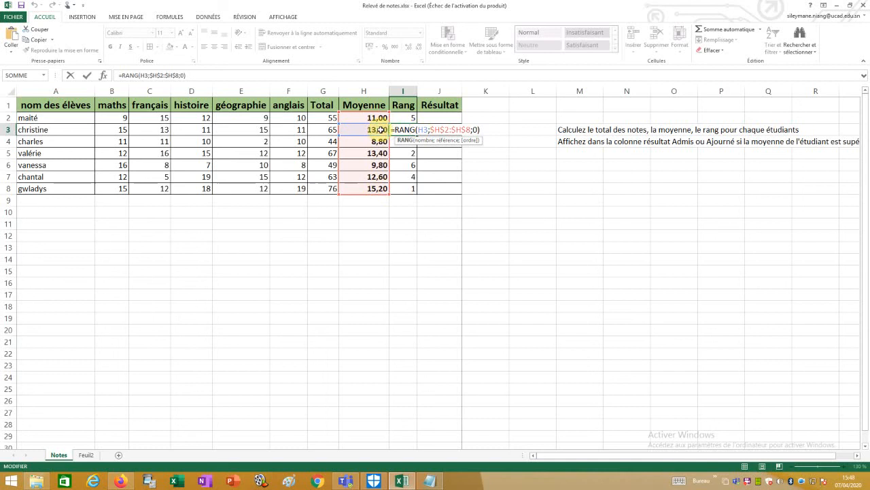
pyautogui.press('Return')
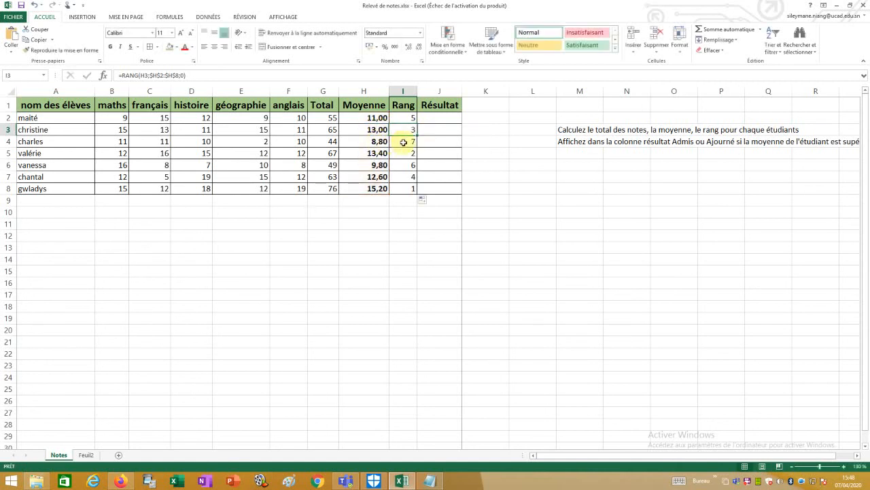
pyautogui.doubleClick(404, 141)
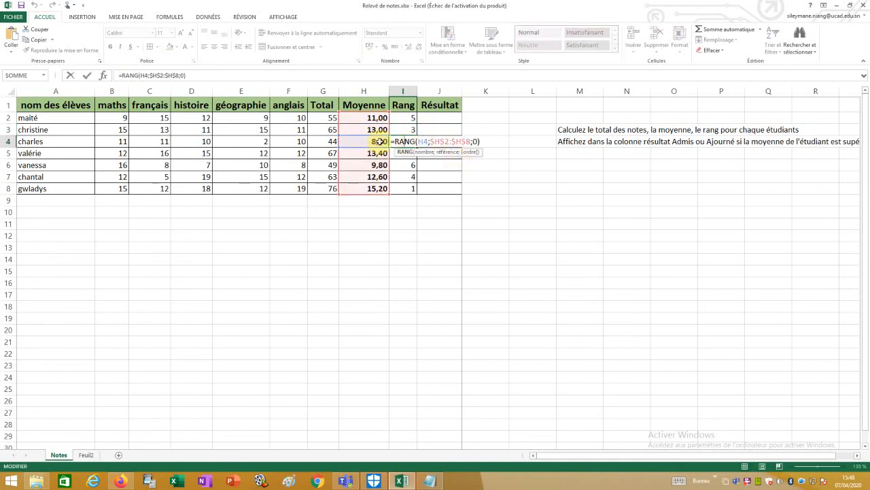
pyautogui.press('Escape')
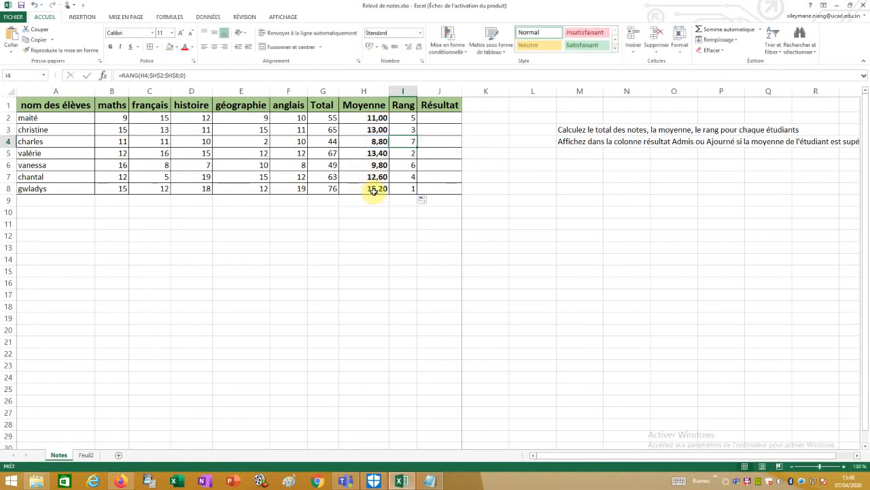
# - Examine the relative and absolute references in the copied rank formula of cell I8, leaving it unedited
pyautogui.click(404, 190)
pyautogui.doubleClick(404, 190)
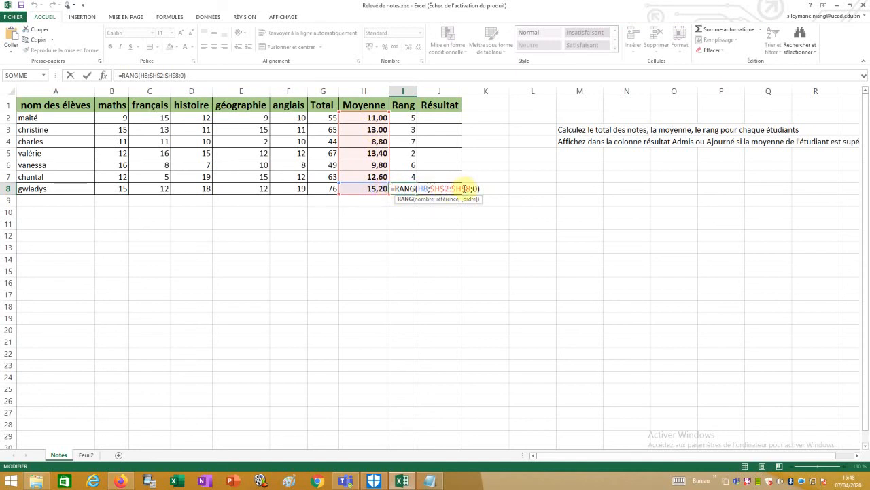
pyautogui.hotkey('ctrl', 'Return')
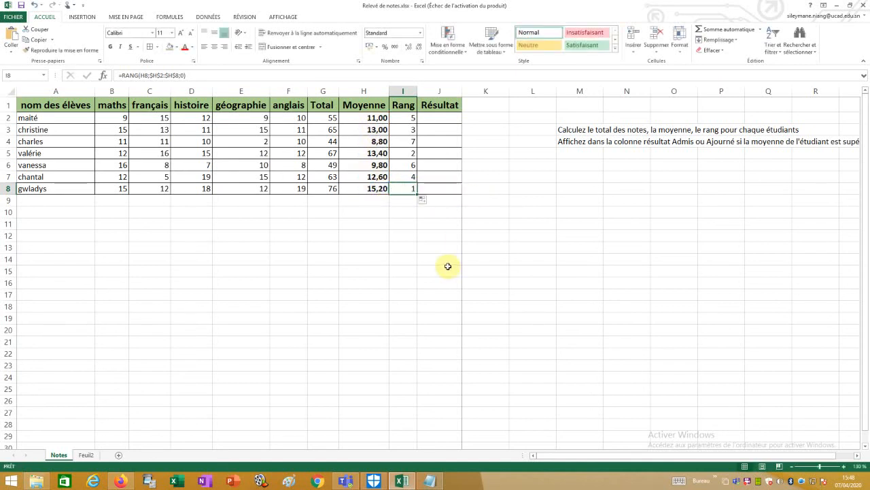
# - Read the full Admis or Ajourné instruction in M4 and select J2, the first cell of the Résultat column
pyautogui.click(581, 143)
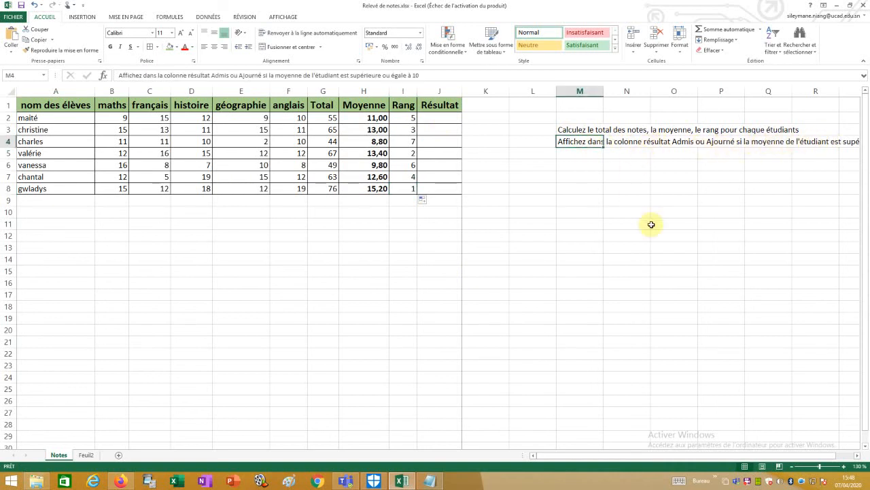
pyautogui.moveTo(621, 455); pyautogui.dragTo(705, 452)
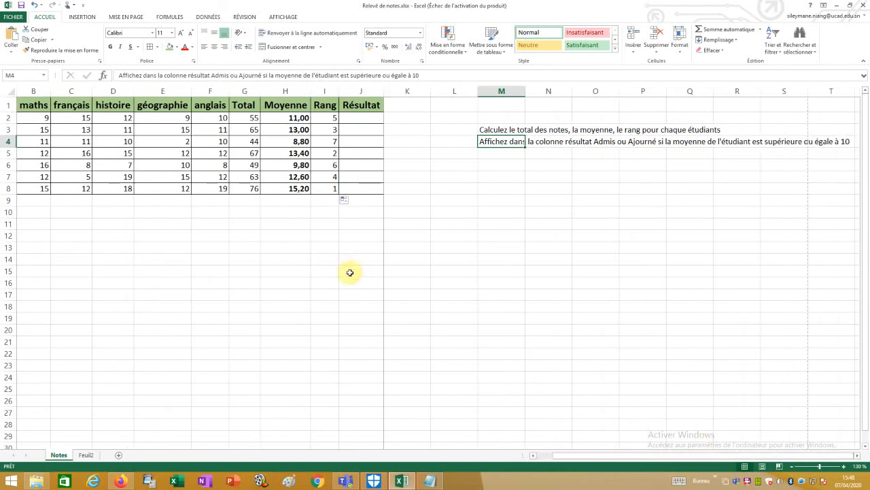
pyautogui.click(366, 117)
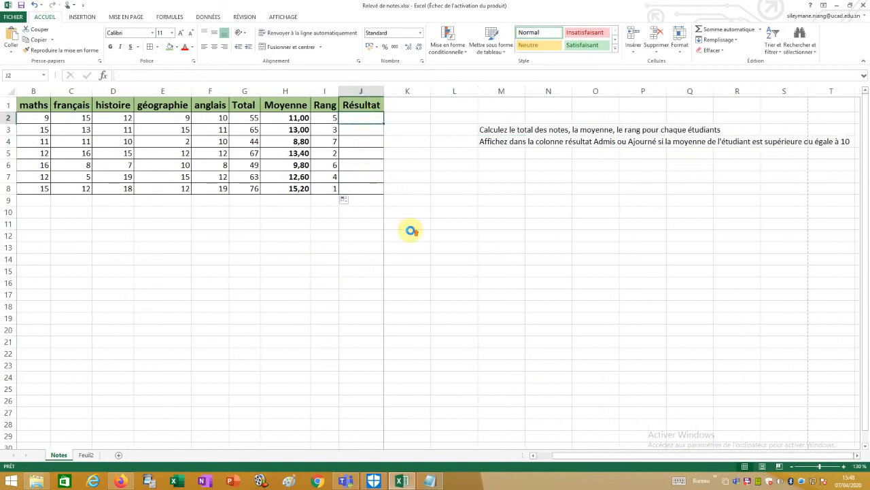
pyautogui.scroll(3, 411, 231)
pyautogui.moveTo(623, 456); pyautogui.dragTo(690, 454)
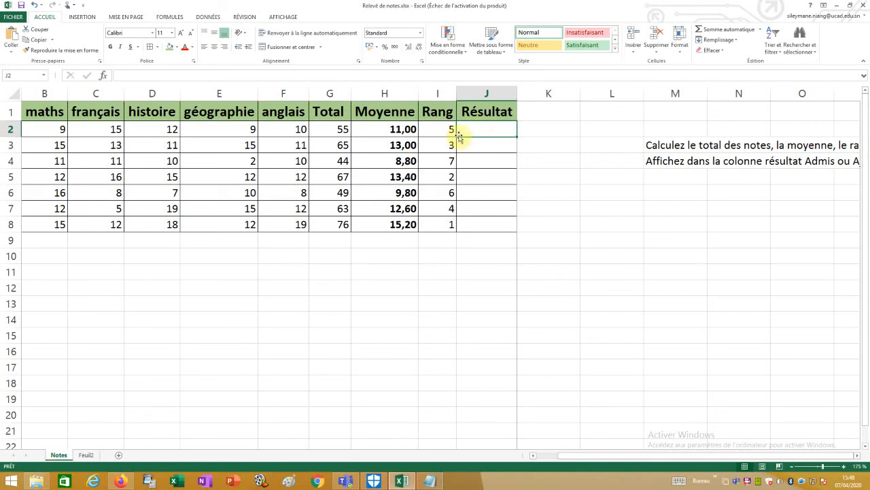
pyautogui.write('=si')
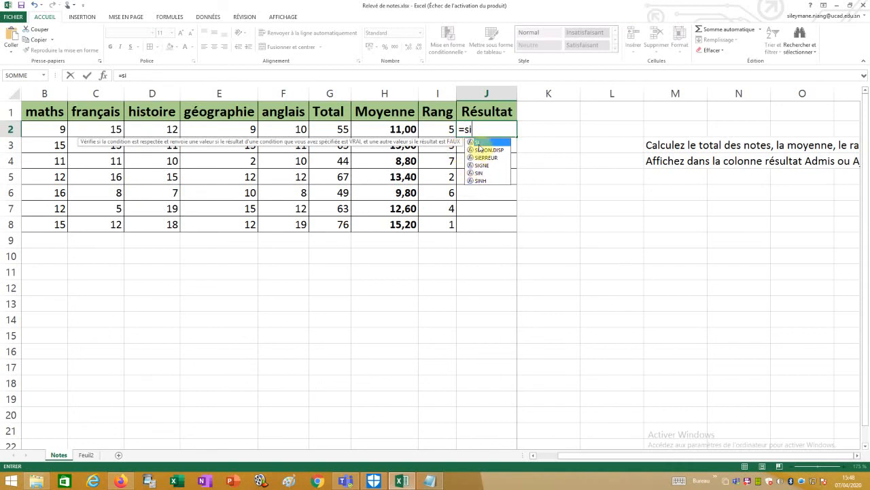
pyautogui.doubleClick(480, 144)
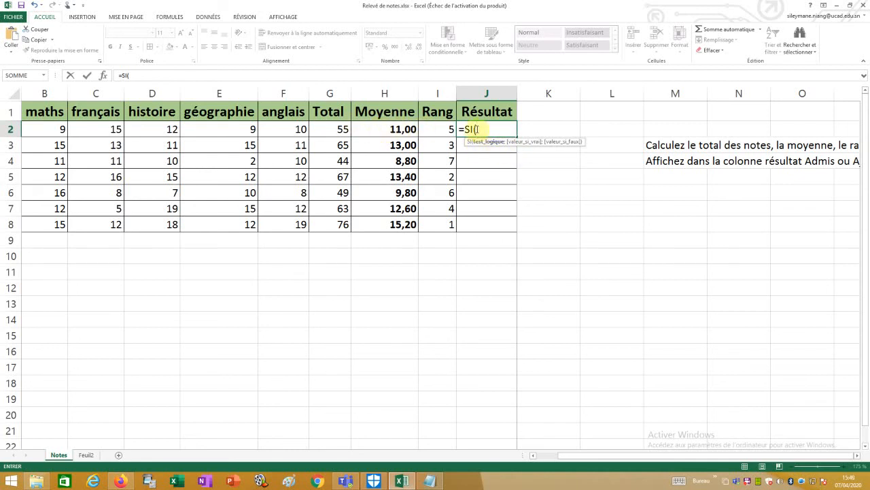
pyautogui.click(385, 131)
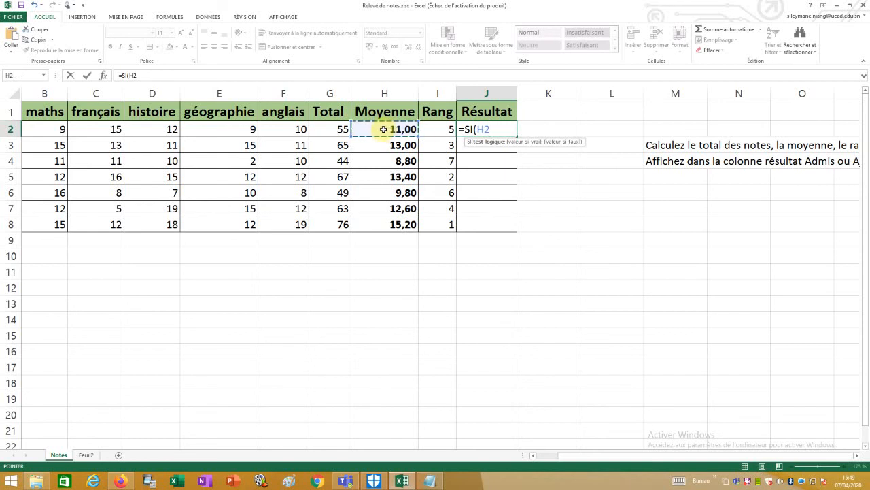
pyautogui.write('>=10')
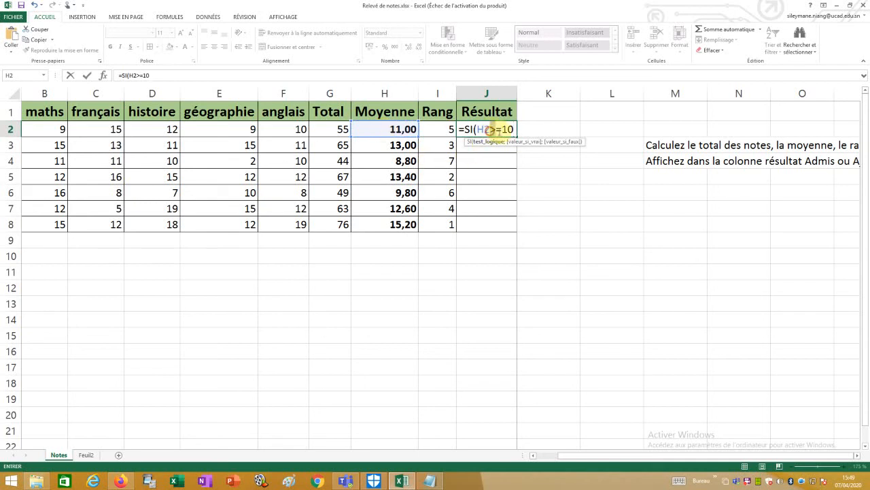
pyautogui.click(505, 135)
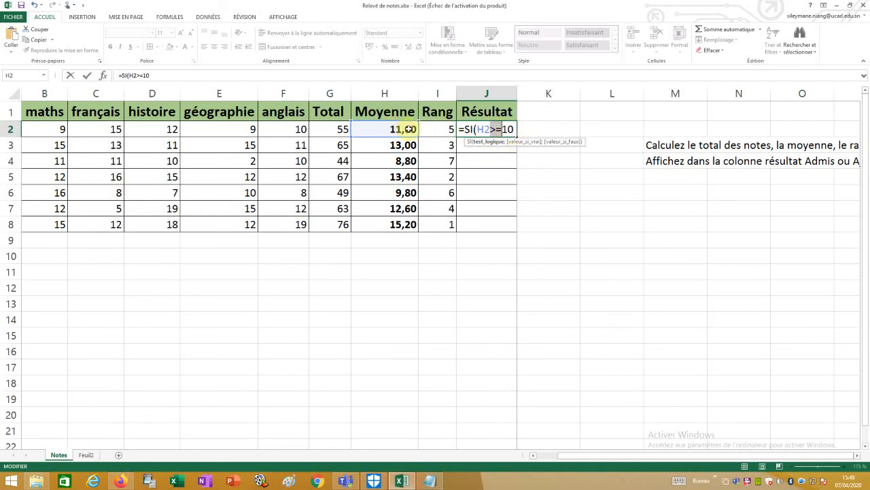
pyautogui.click(515, 129)
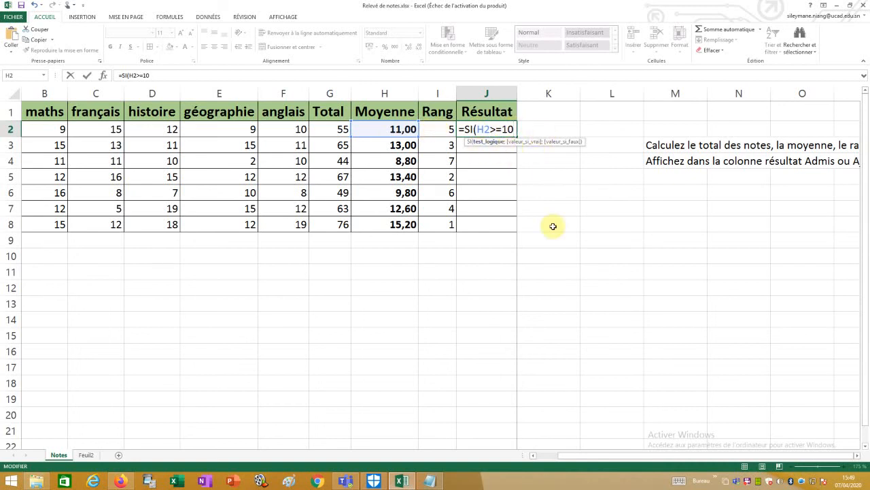
pyautogui.write(';')
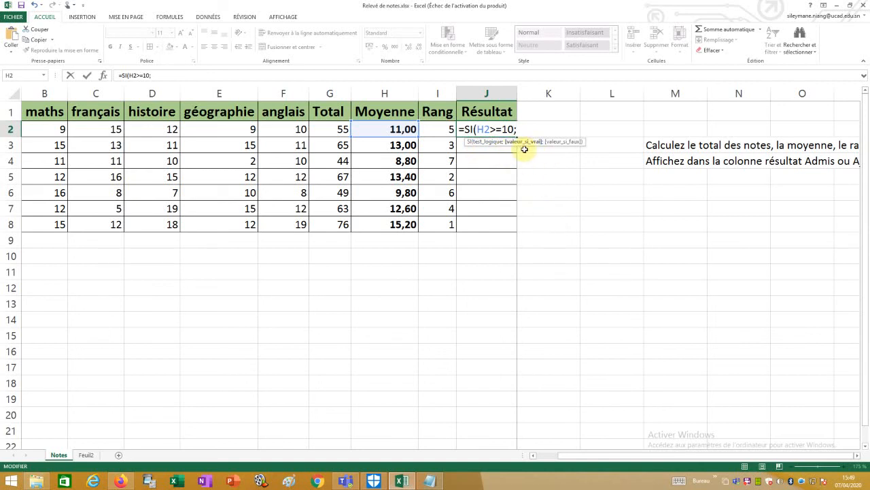
pyautogui.moveTo(476, 129); pyautogui.dragTo(517, 128)
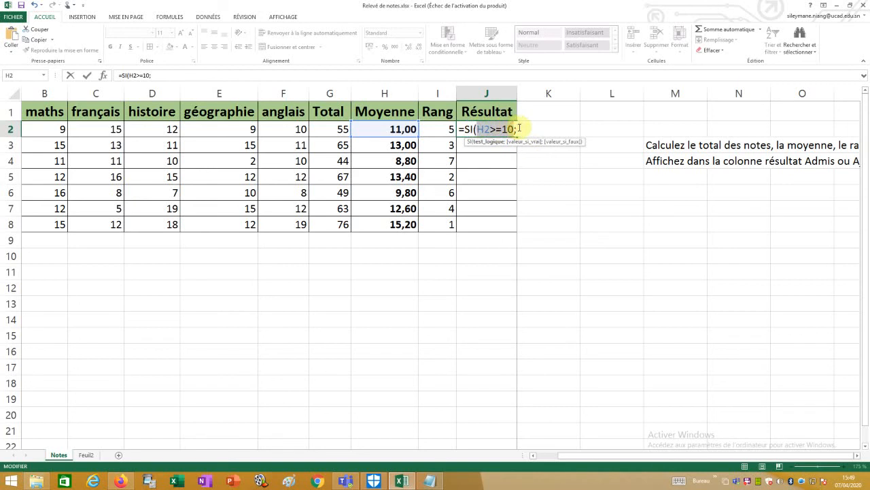
pyautogui.click(519, 129)
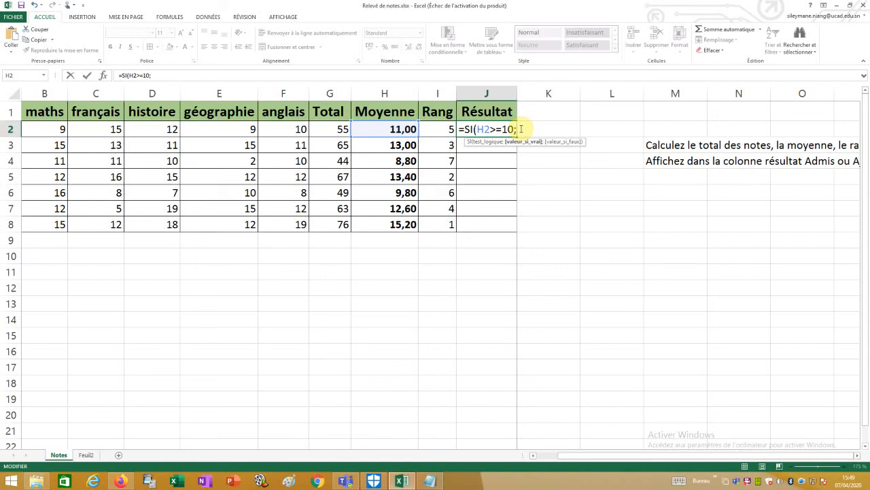
pyautogui.write('dmis')
pyautogui.moveTo(518, 130); pyautogui.dragTo(555, 129)
pyautogui.write('2000')
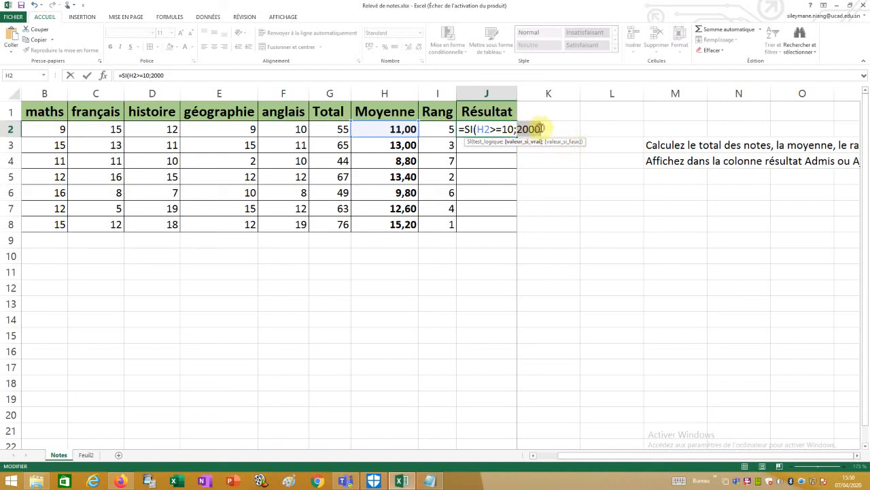
pyautogui.write('"ad')
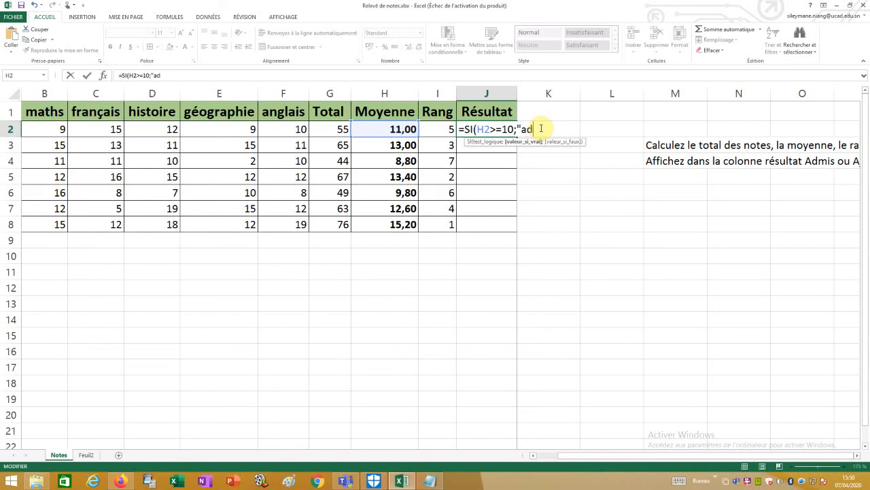
pyautogui.write('mis";')
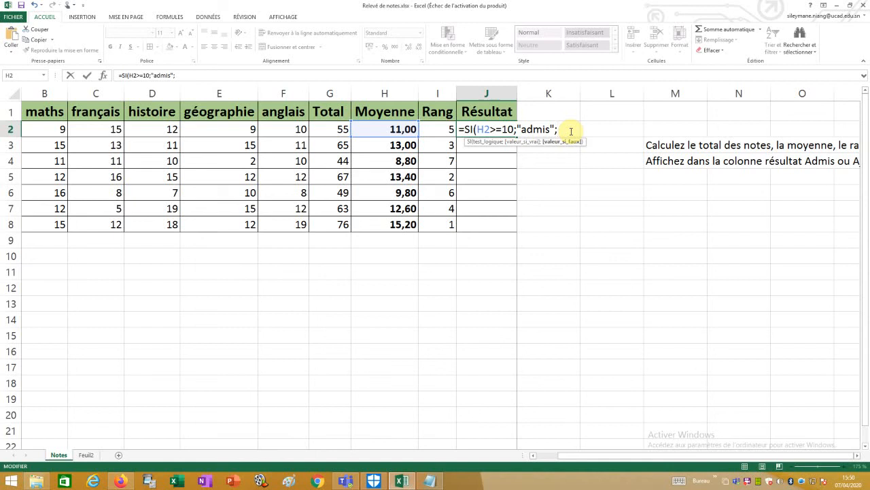
pyautogui.write('ourne')
pyautogui.press('BackSpace')
pyautogui.write('é')
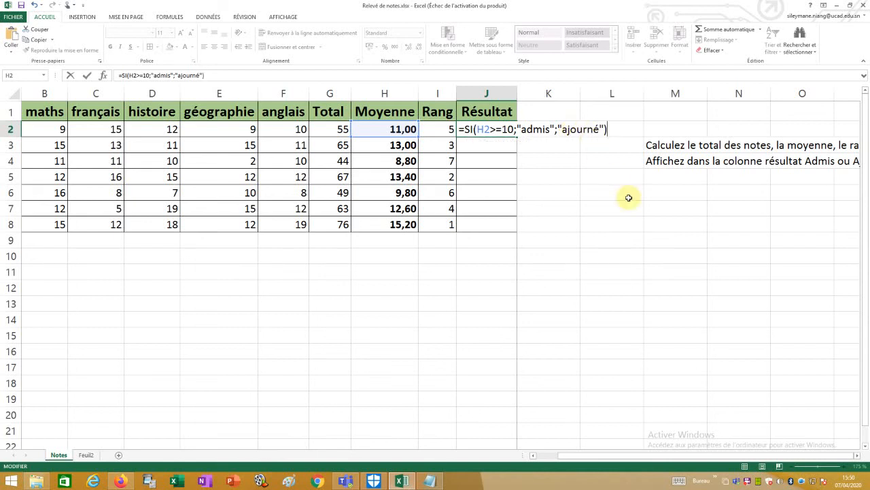
pyautogui.press('Escape')
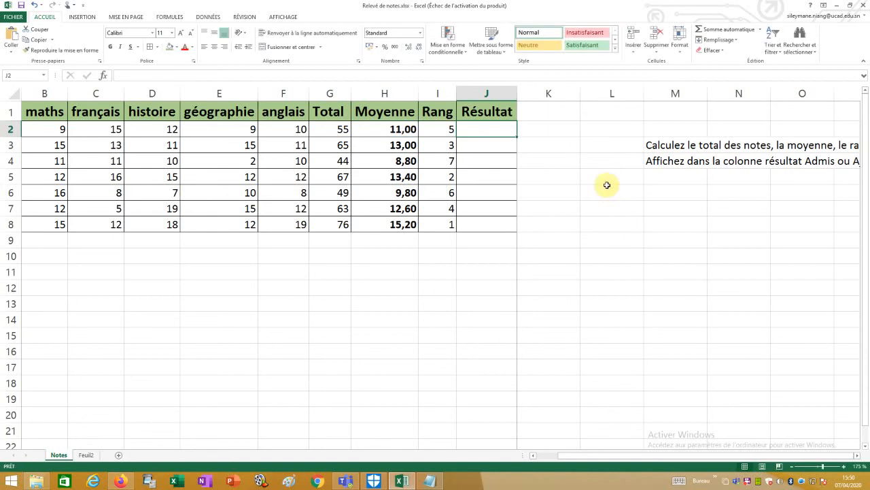
# - Enter the formula =SI(H2>=10;"admis";"ajourné") in cell J2 and validate it
pyautogui.write('=si')
pyautogui.doubleClick(482, 142)
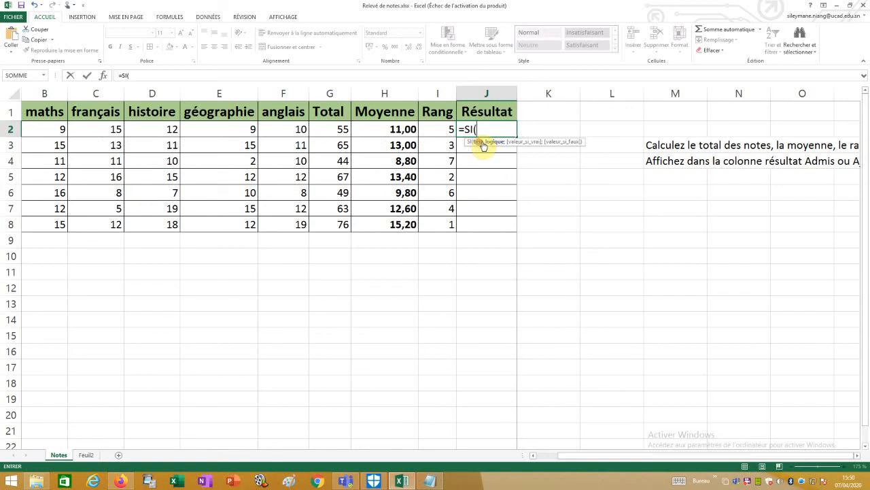
pyautogui.click(390, 128)
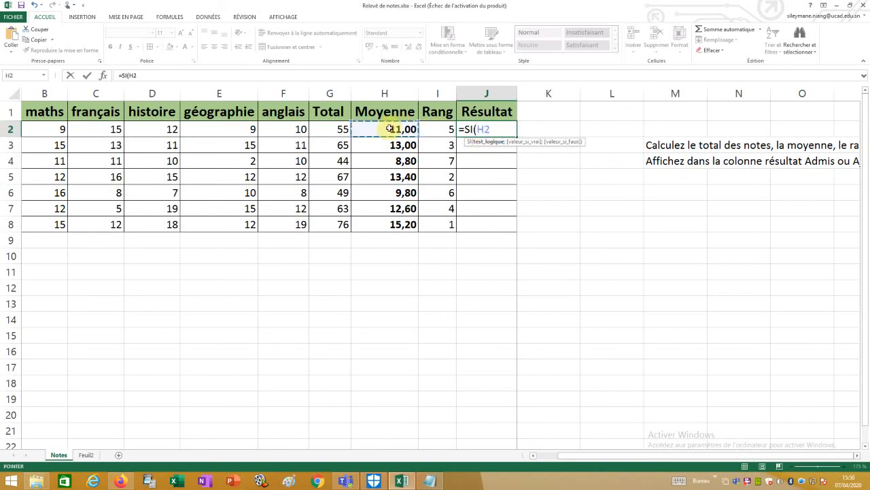
pyautogui.write('>=10;"admis')
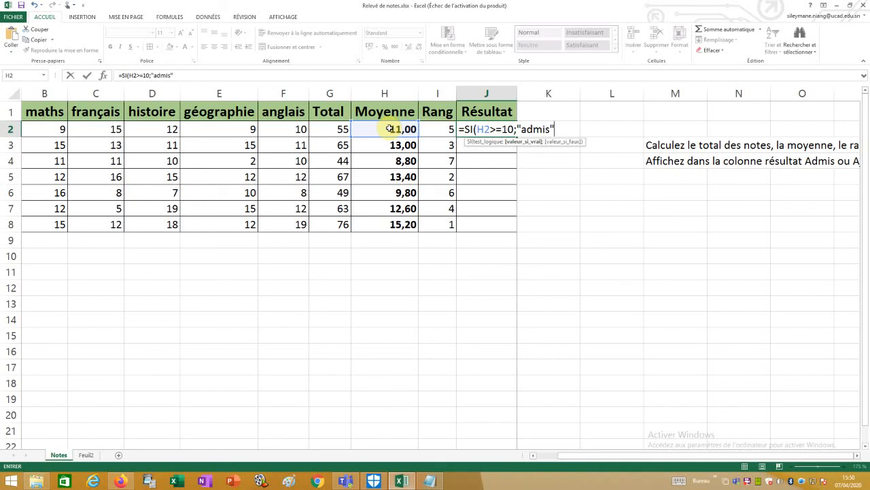
pyautogui.write(';"ajourné')
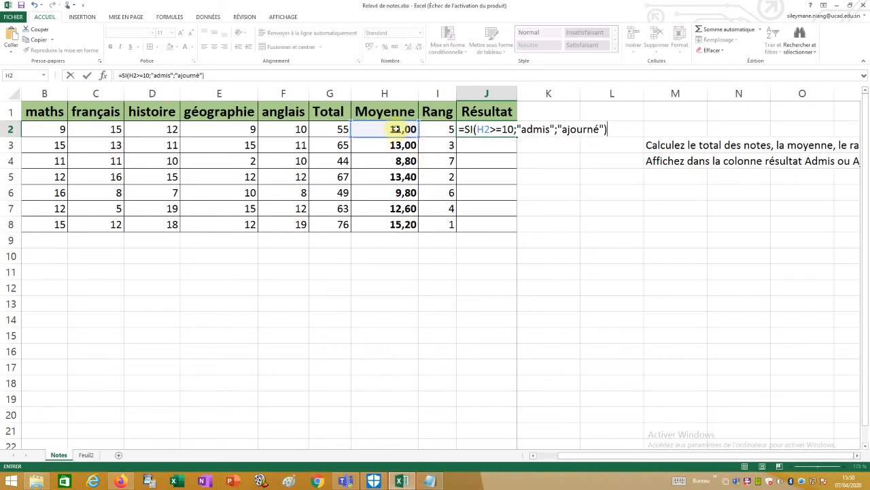
pyautogui.moveTo(491, 129); pyautogui.dragTo(601, 129)
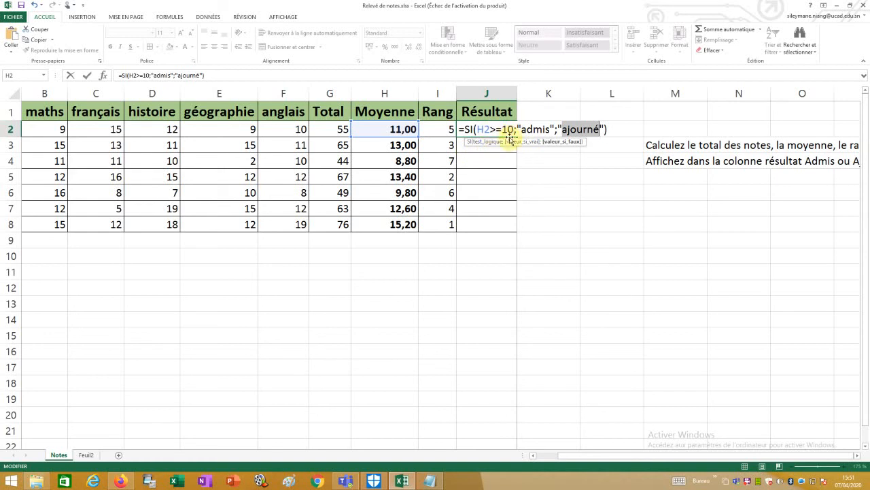
pyautogui.moveTo(479, 129); pyautogui.dragTo(605, 129)
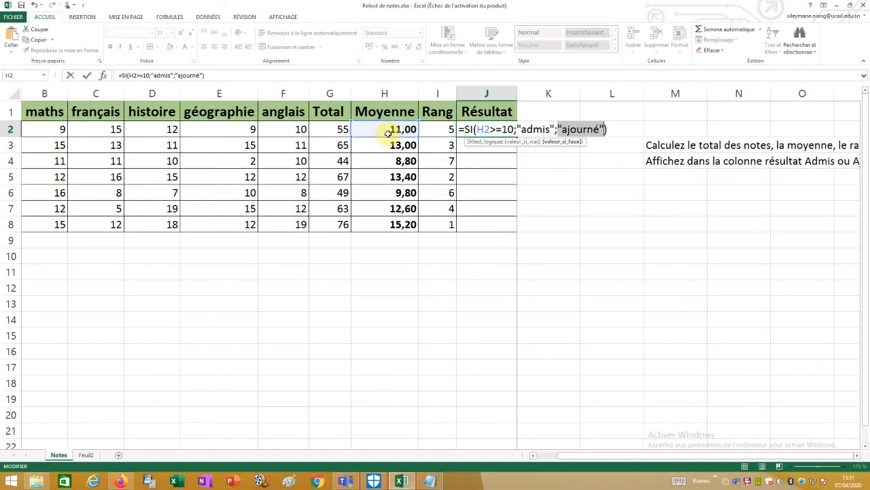
pyautogui.press('Return')
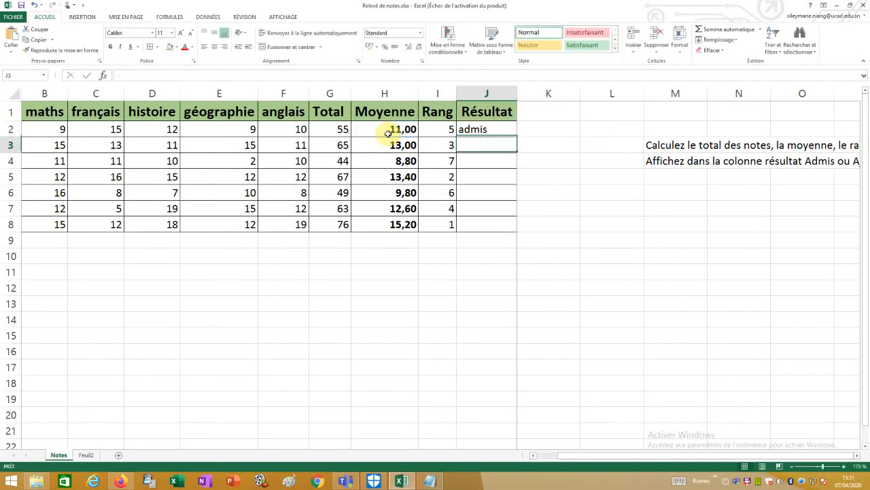
# - Copy the SI formula from J2 down the Résultat column to J8
pyautogui.click(478, 129)
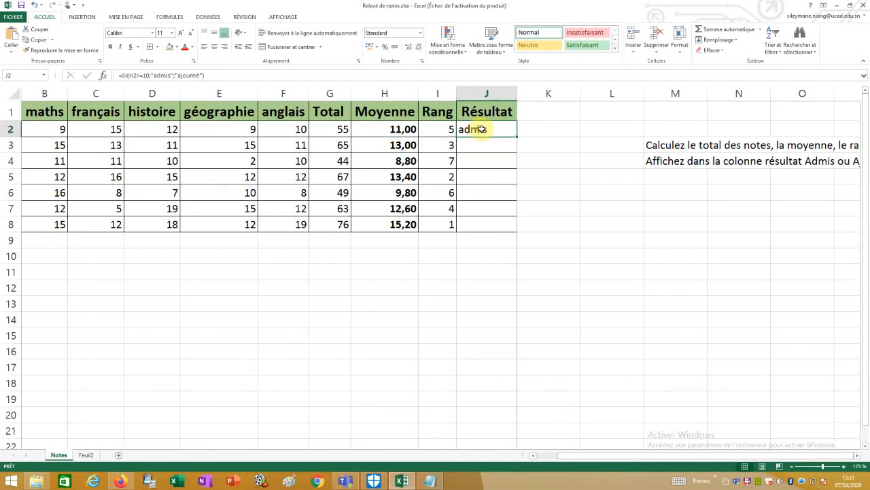
pyautogui.doubleClick(516, 136)
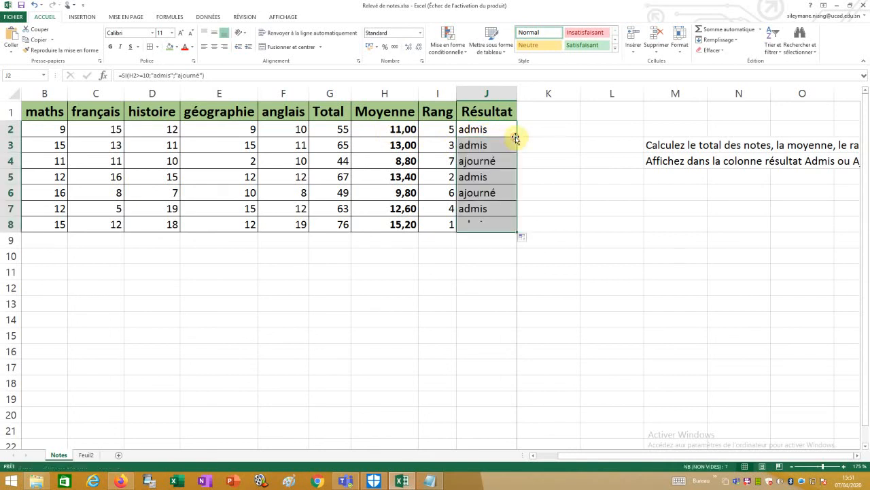
pyautogui.click(488, 130)
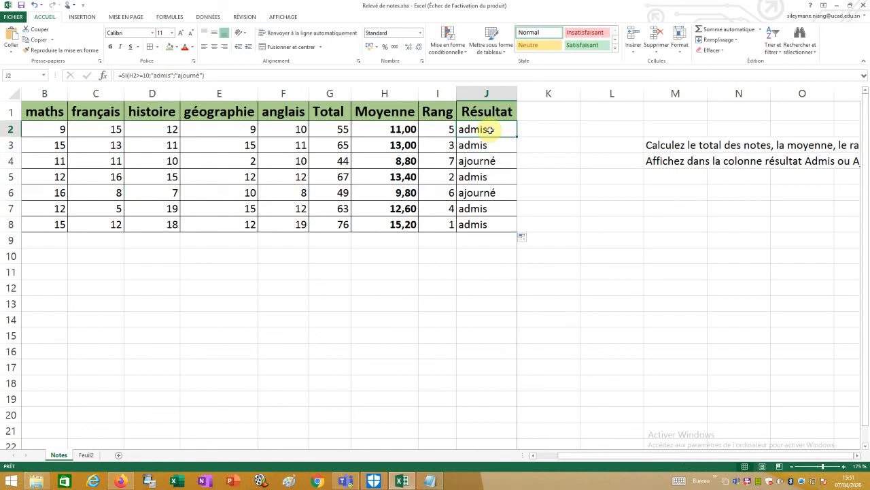
# - Examine the copied SI formulas in cells J3, J5, J7, J8 and J4 against the pupils' averages
pyautogui.moveTo(665, 455); pyautogui.dragTo(584, 455)
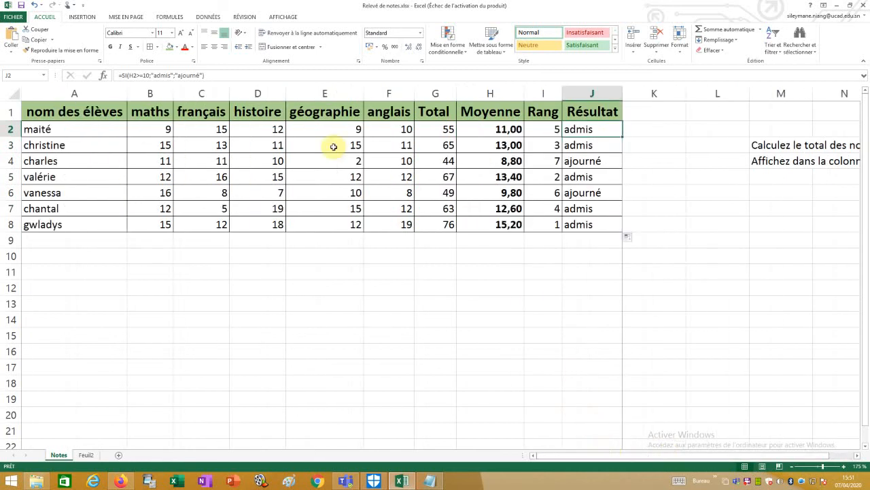
pyautogui.click(579, 147)
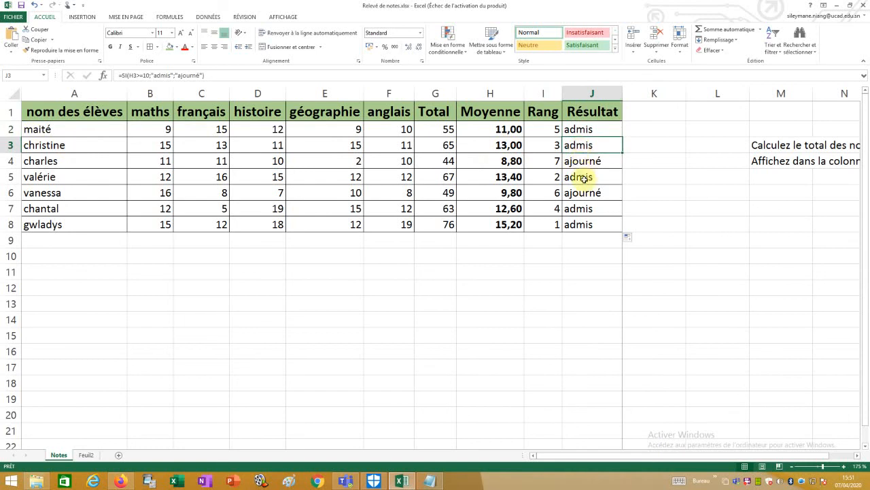
pyautogui.click(584, 179)
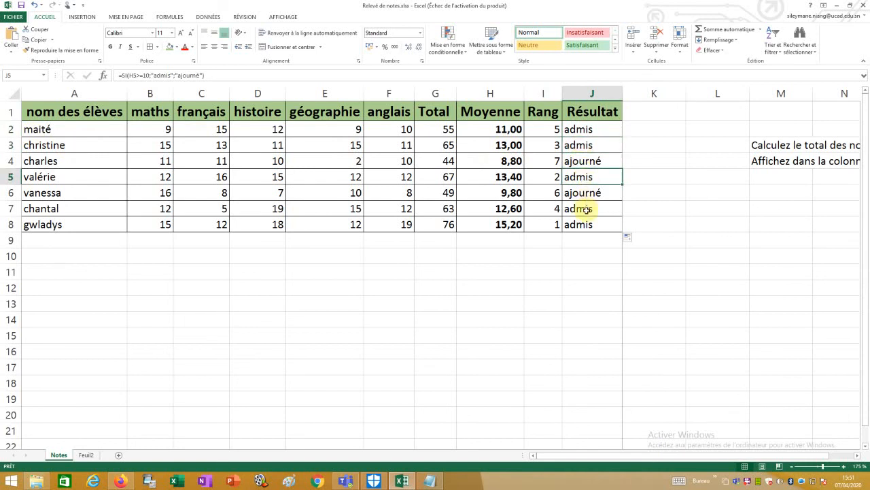
pyautogui.click(585, 210)
pyautogui.click(588, 225)
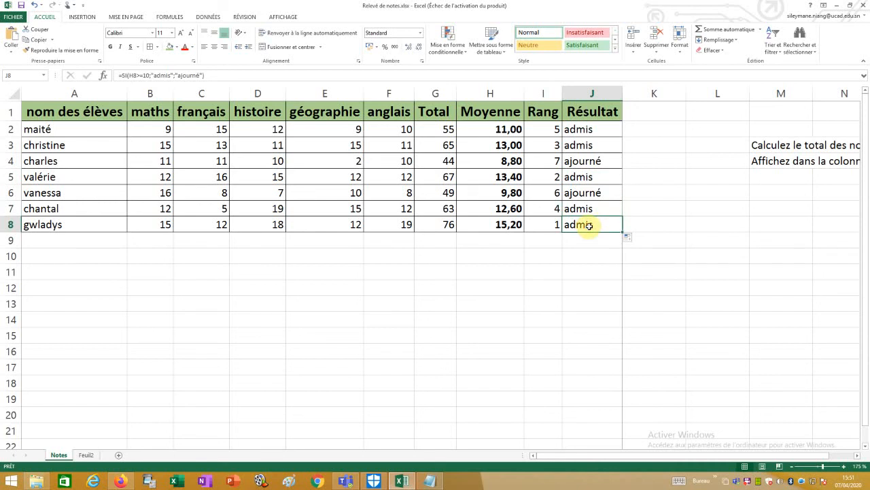
pyautogui.click(603, 163)
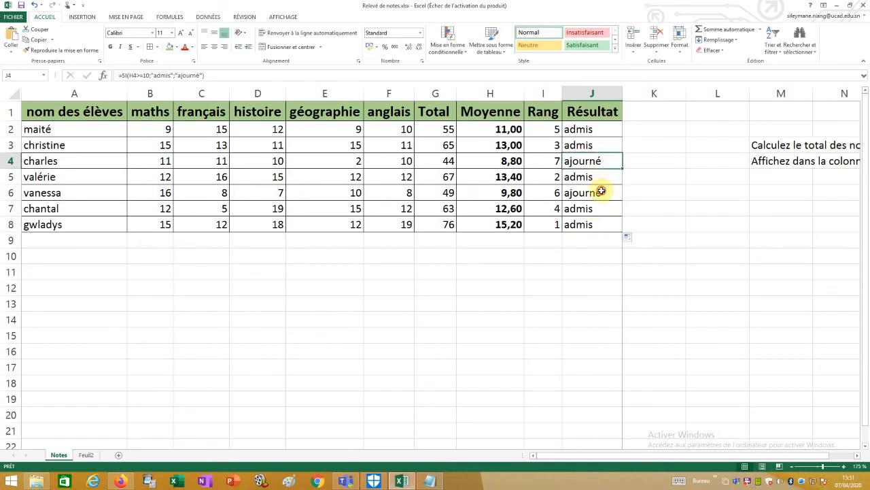
# - Examine the copied SI formula in cell J6, and move the selection out of the table to empty cell H13
pyautogui.click(601, 191)
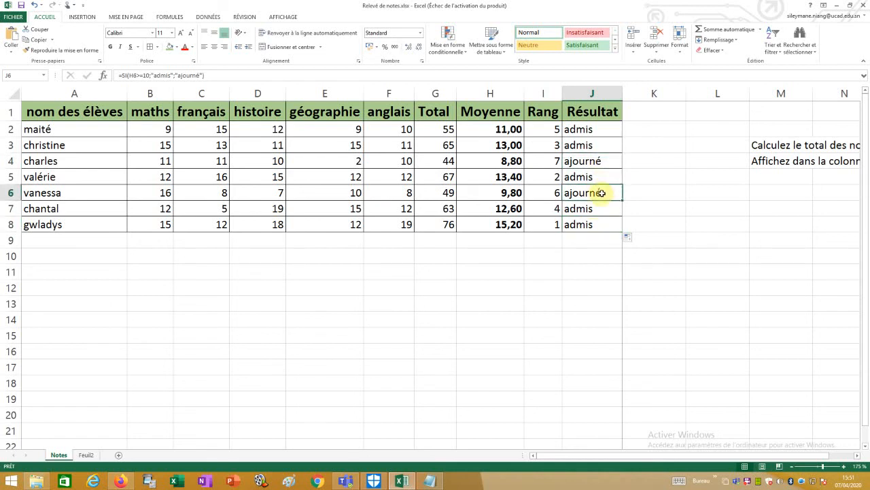
pyautogui.click(460, 305)
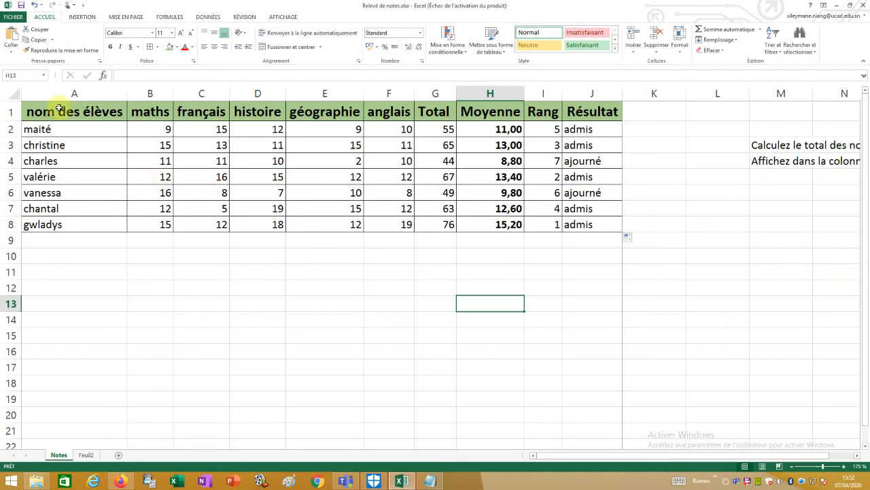
# - Save and close the Relevé de notes workbook, and minimise the untitled Bloc-notes window to show the desktop
pyautogui.click(21, 6)
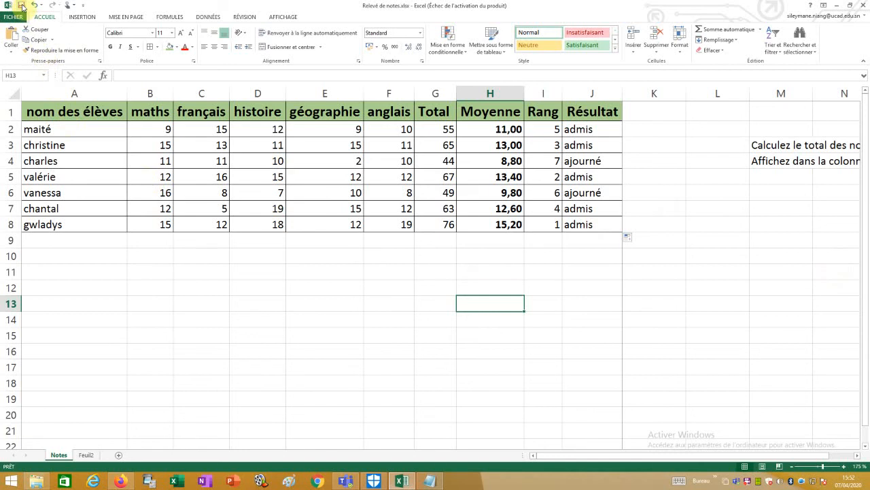
pyautogui.click(865, 4)
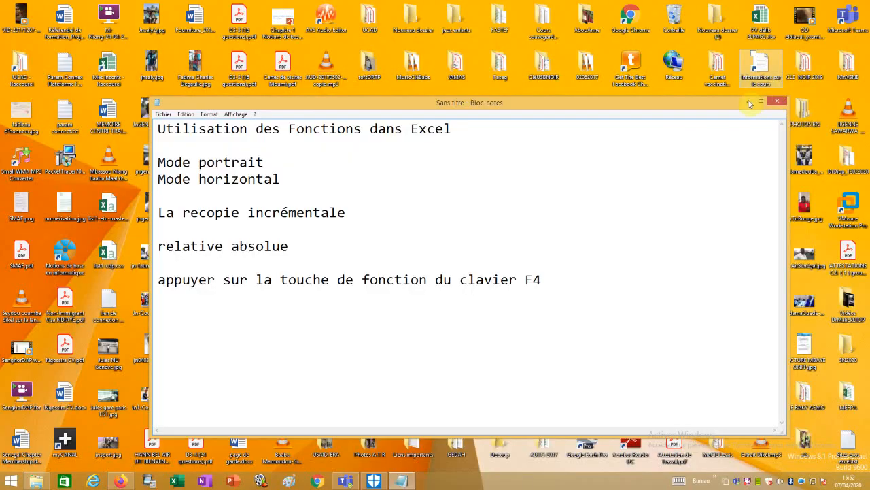
pyautogui.click(749, 104)
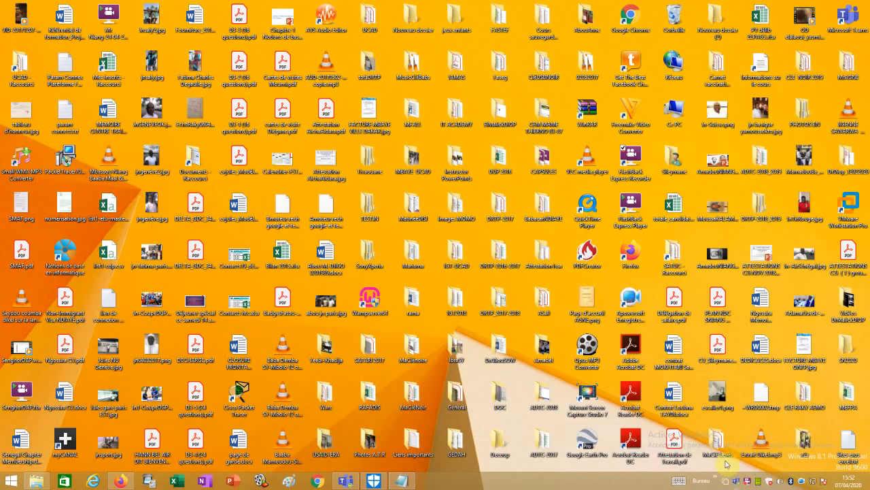
pyautogui.rightClick(748, 481)
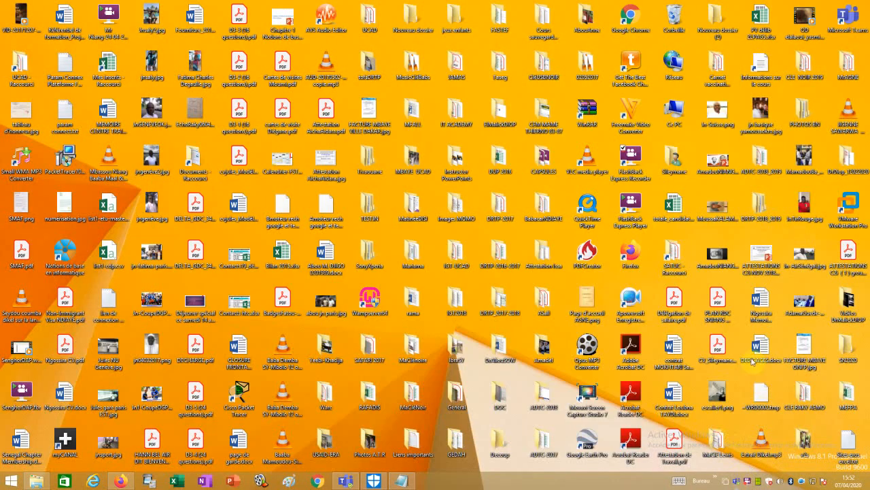